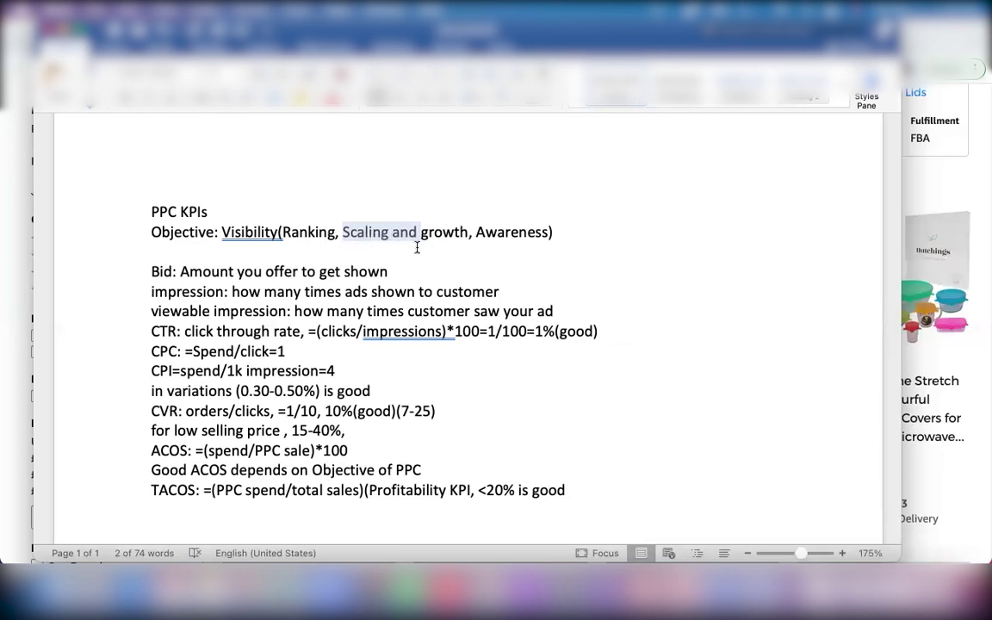
Step: Append a comma to the end of the TACOS line, after "<20% is good"
{"action": "left_click", "coordinate": [398, 245]}
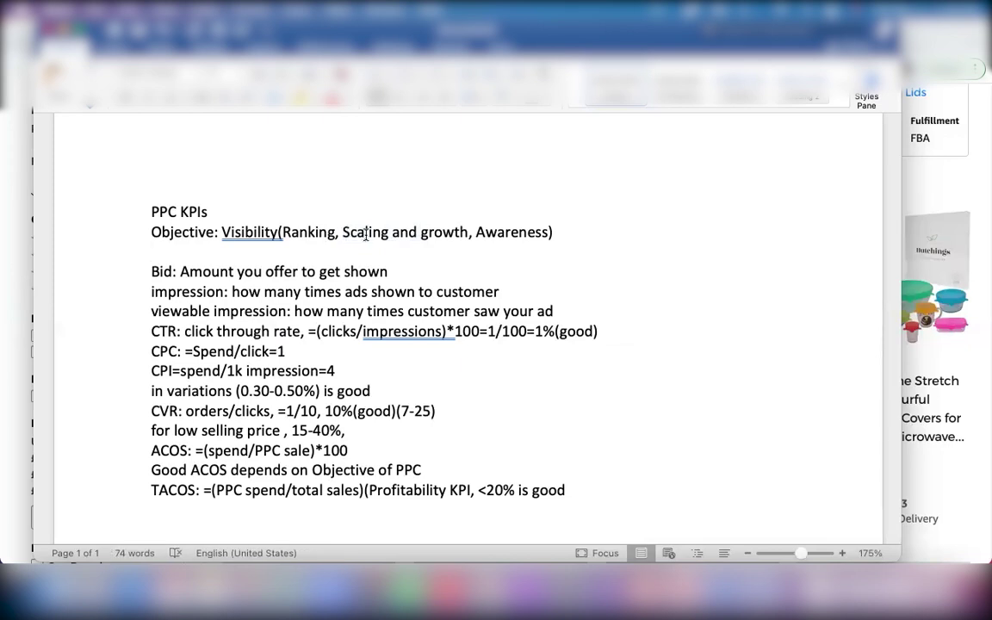
{"action": "scroll", "coordinate": [498, 367], "scroll_direction": "down", "scroll_amount": 2}
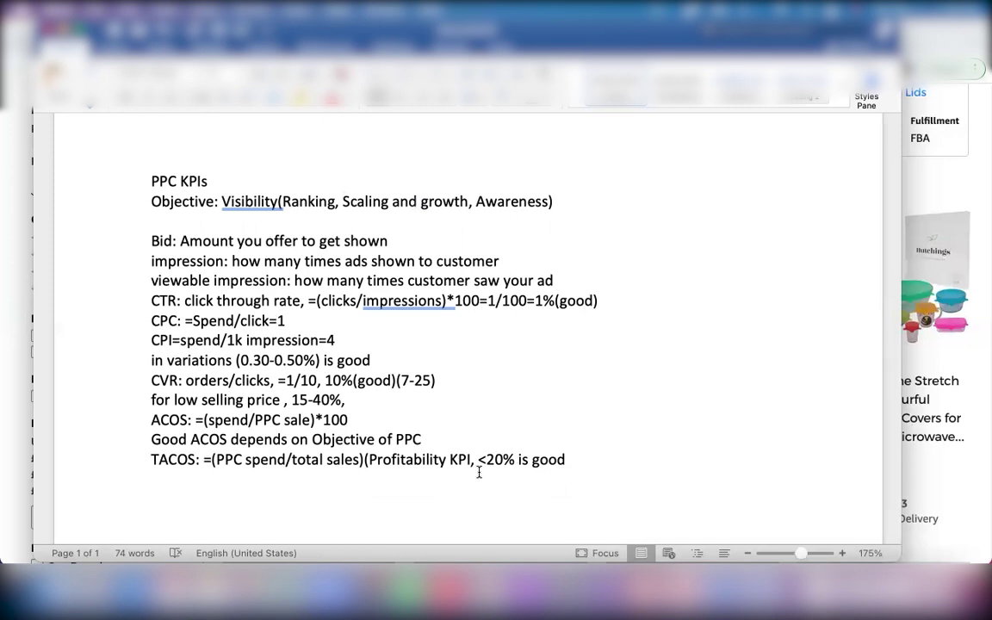
{"action": "left_click", "coordinate": [571, 460]}
{"action": "type", "text": ", after"}
{"action": "key", "text": "BackSpace"}
{"action": "key", "text": "BackSpace"}
{"action": "key", "text": "BackSpace"}
{"action": "key", "text": "BackSpace"}
{"action": "key", "text": "BackSpace"}
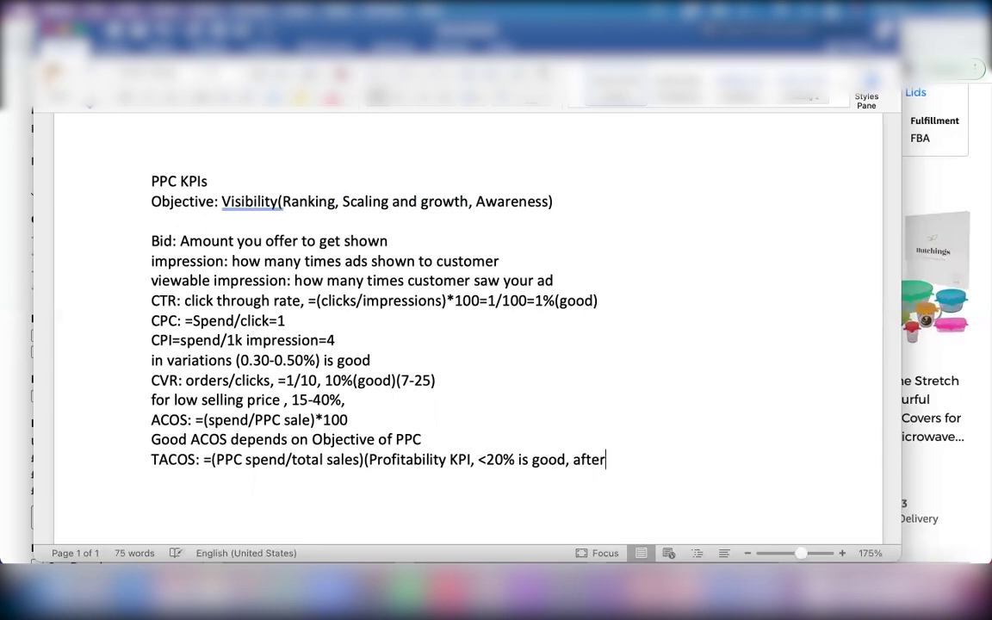
{"action": "key", "text": "BackSpace"}
Step: Add a line below the TACOS formula reading "After ranking, ideally it should come under 10%"
{"action": "key", "text": "Return"}
{"action": "type", "text": "After r"}
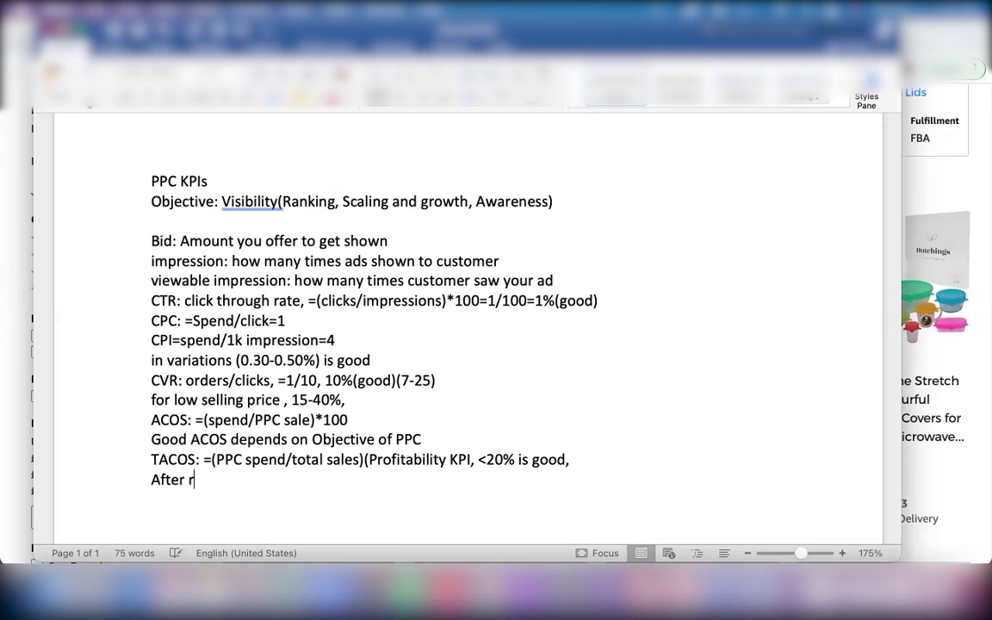
{"action": "type", "text": "anking, ideall"}
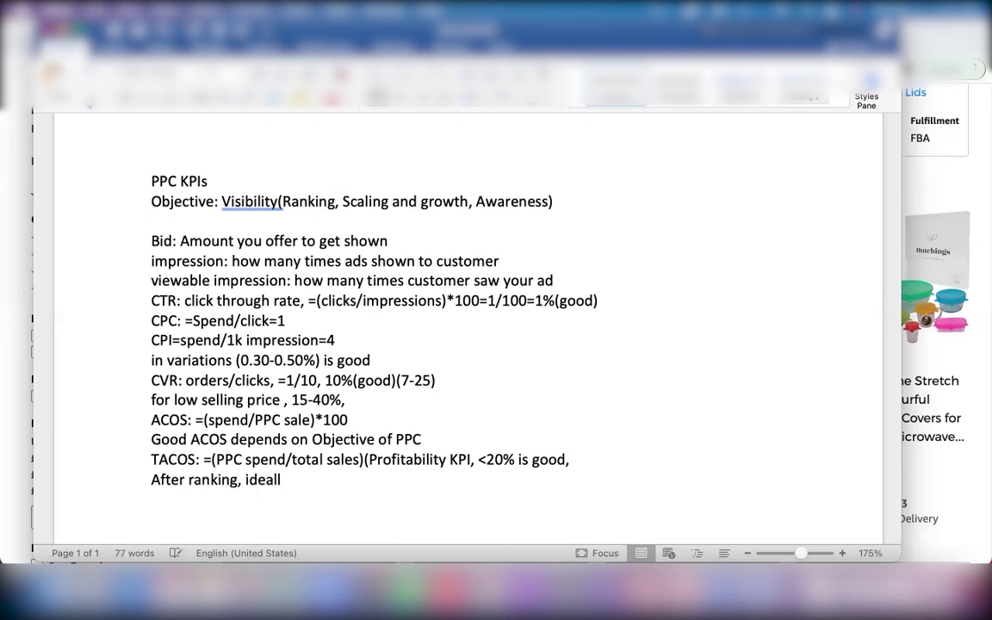
{"action": "type", "text": "y it should come "}
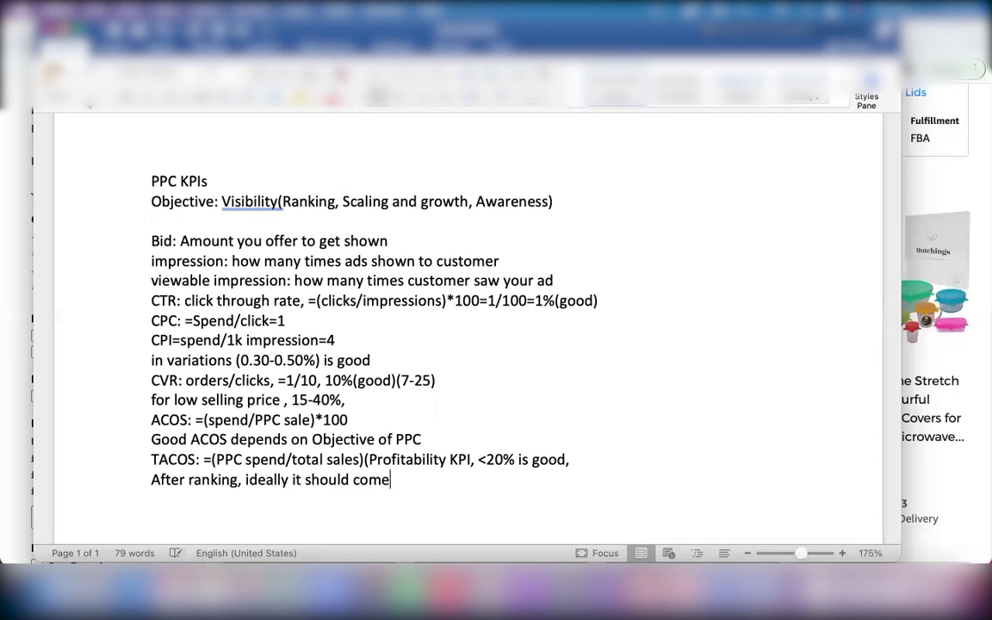
{"action": "type", "text": "under"}
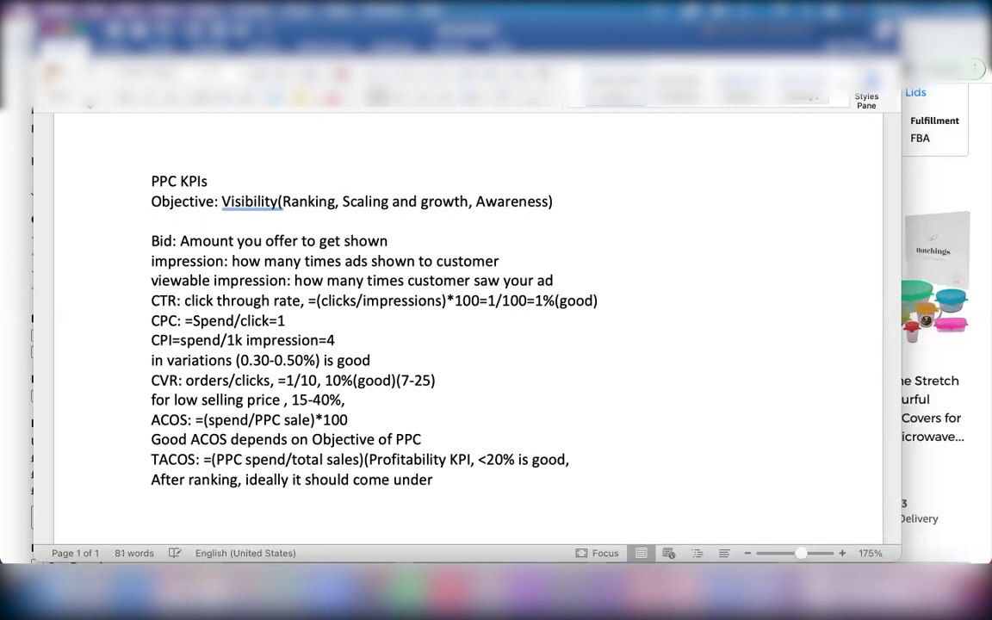
{"action": "type", "text": " 10%"}
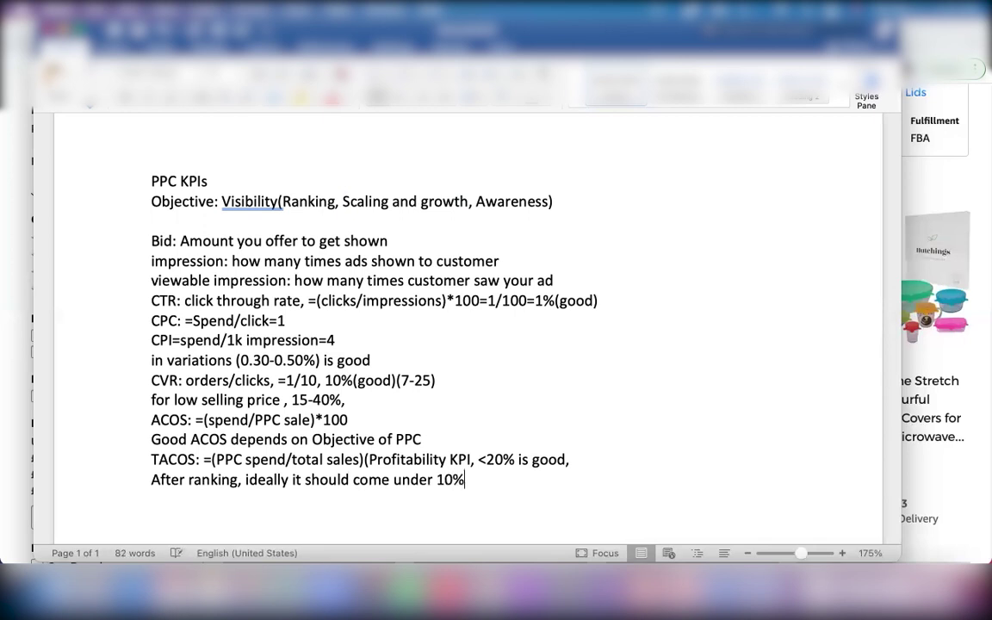
{"action": "key", "text": "Return"}
Step: Add the line "ROAS: PPC sale/ PPC send" below the note about TACOS after ranking
{"action": "left_click_drag", "start_coordinate": [345, 202], "coordinate": [447, 201]}
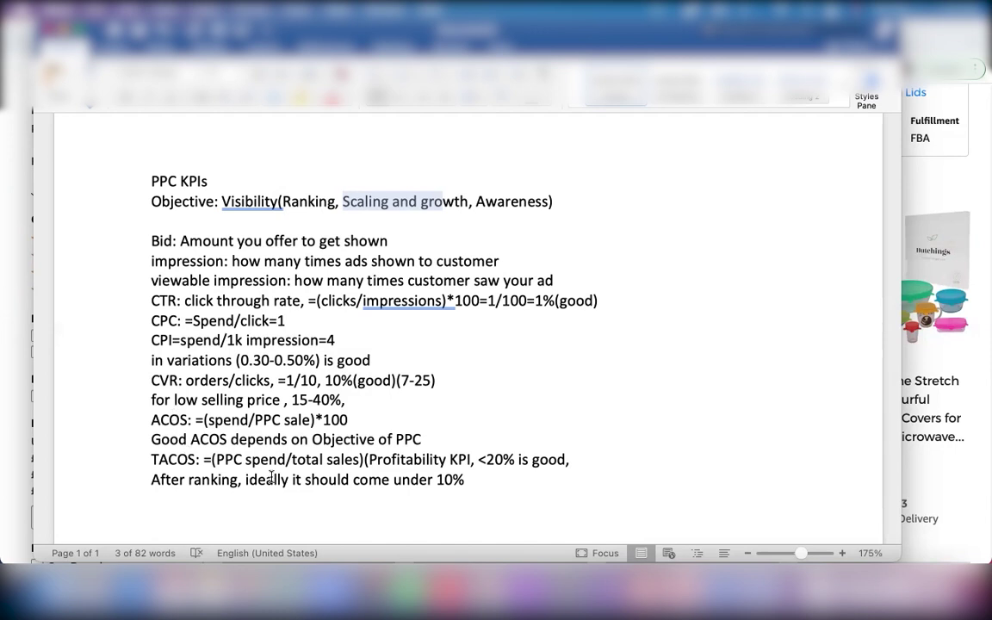
{"action": "left_click", "coordinate": [479, 473]}
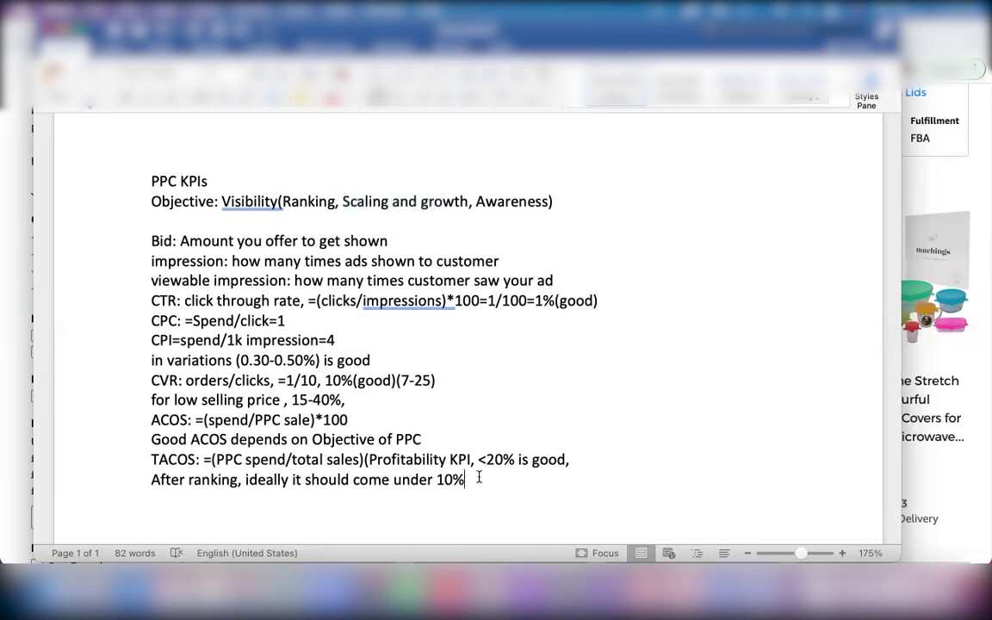
{"action": "key", "text": "Return"}
{"action": "type", "text": "RO"}
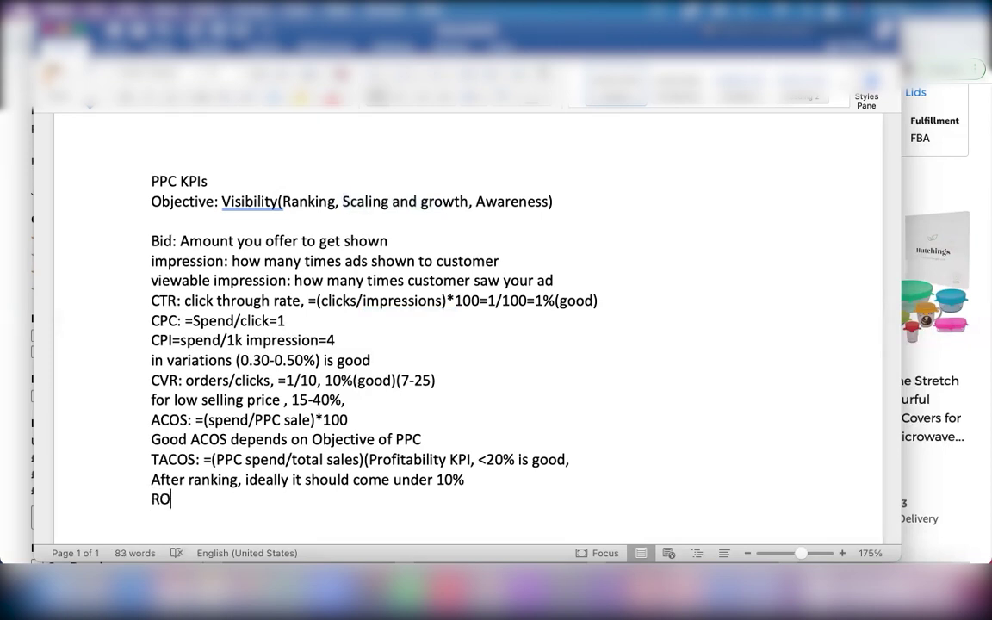
{"action": "type", "text": "AS:"}
{"action": "type", "text": "PPC sale/ "}
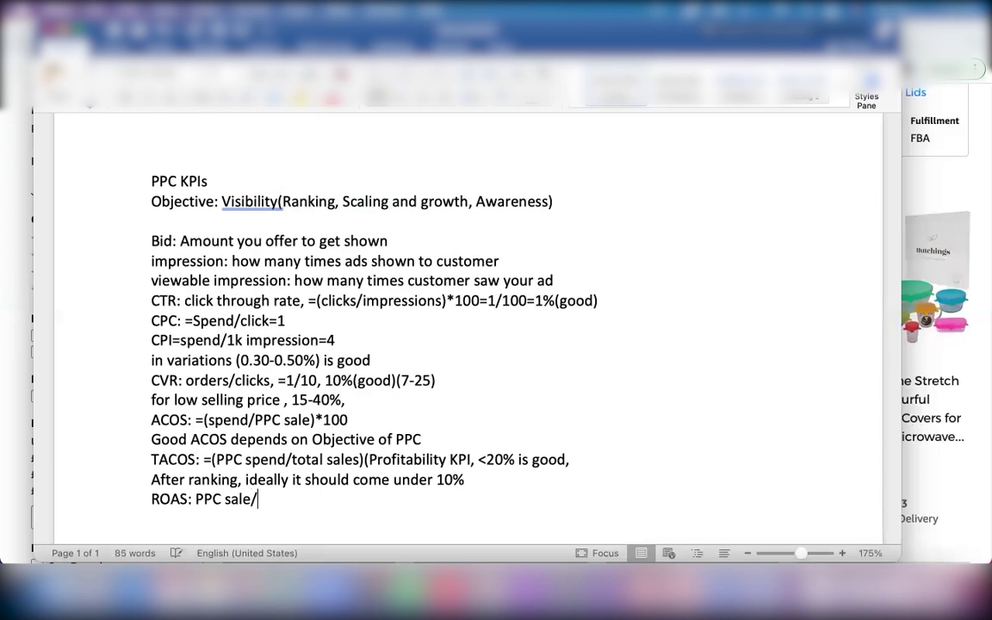
{"action": "type", "text": "PPC "}
{"action": "type", "text": "sepnd"}
{"action": "key", "text": "BackSpace"}
{"action": "key", "text": "BackSpace"}
{"action": "key", "text": "BackSpace"}
{"action": "type", "text": "en"}
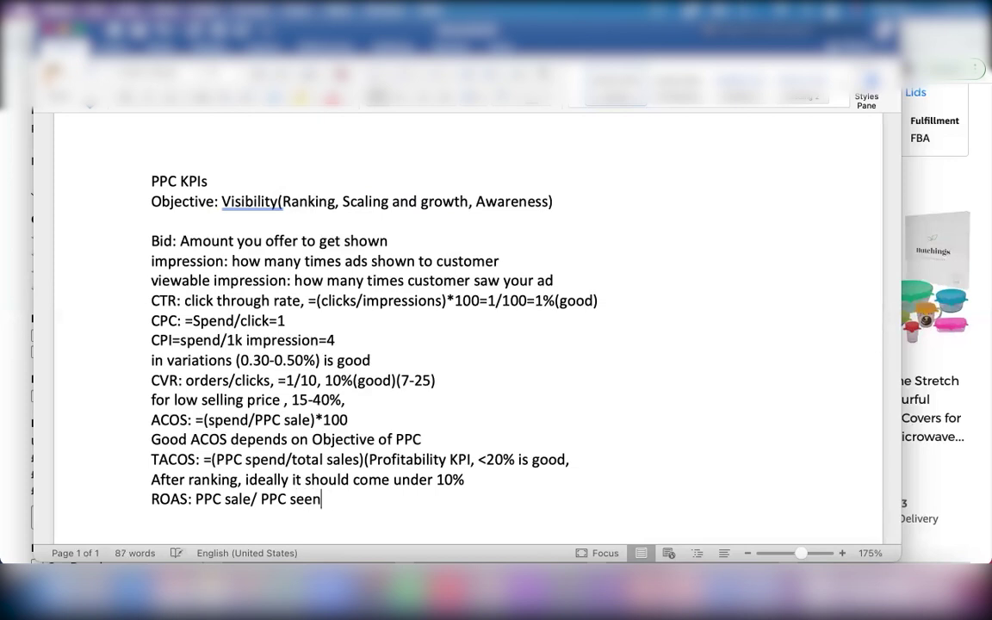
{"action": "key", "text": "BackSpace"}
{"action": "key", "text": "BackSpace"}
{"action": "type", "text": "nd"}
Step: Leave a blank line after the ROAS formula and write "ACOS*ROAS=1(reciprocal)"
{"action": "key", "text": "Return"}
{"action": "key", "text": "Return"}
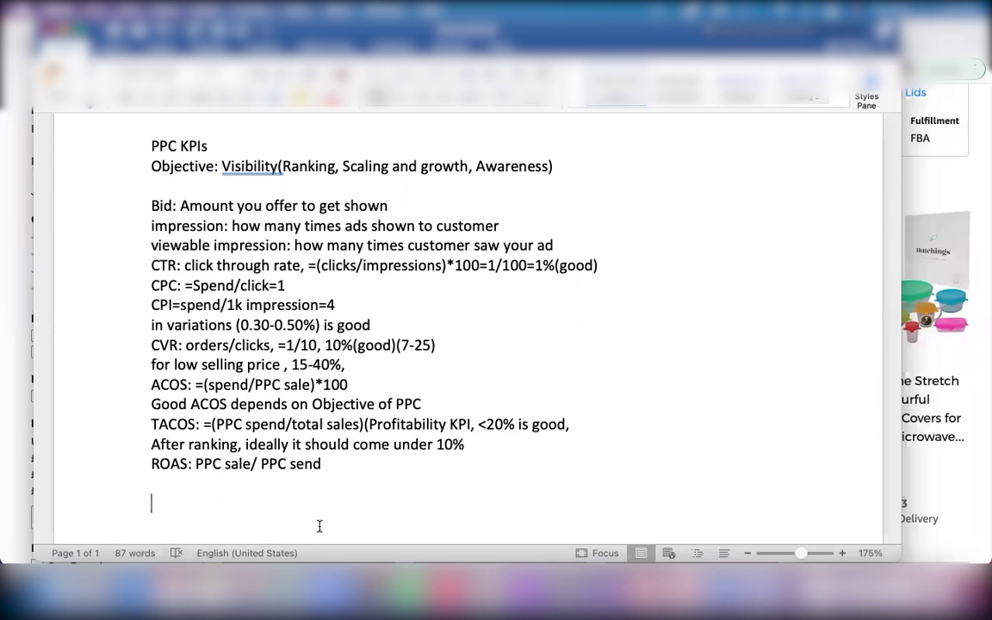
{"action": "scroll", "coordinate": [177, 459], "scroll_direction": "down", "scroll_amount": 2}
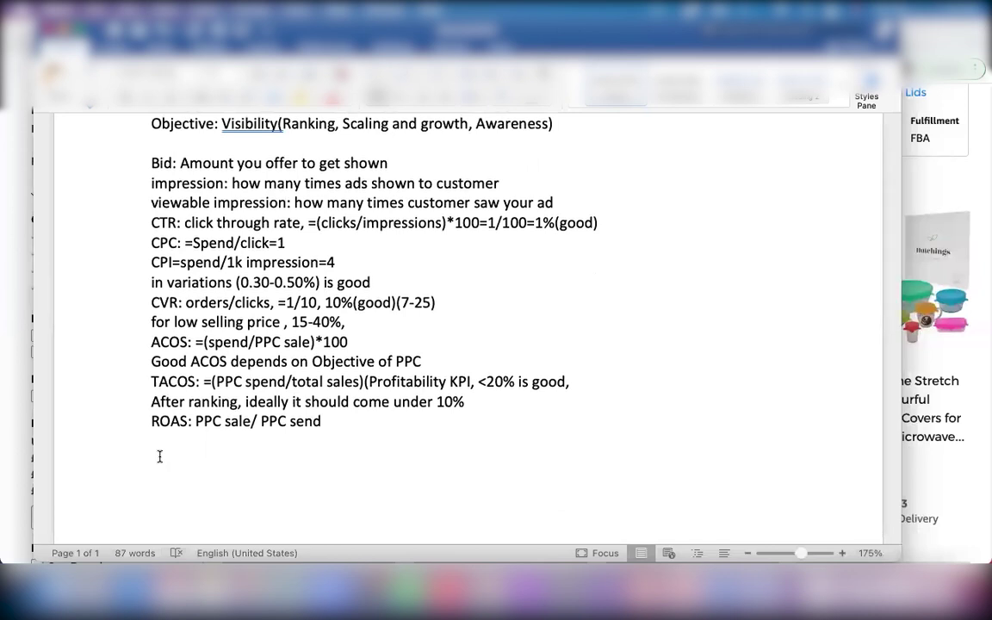
{"action": "left_click", "coordinate": [173, 458]}
{"action": "type", "text": "ACOS*ROAS="}
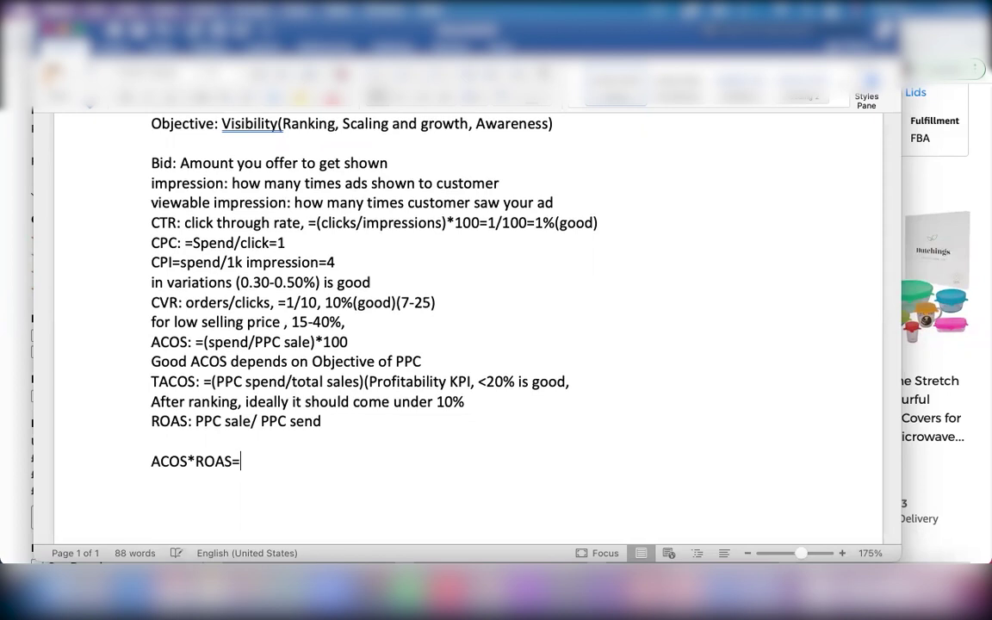
{"action": "type", "text": "1(reciprocal"}
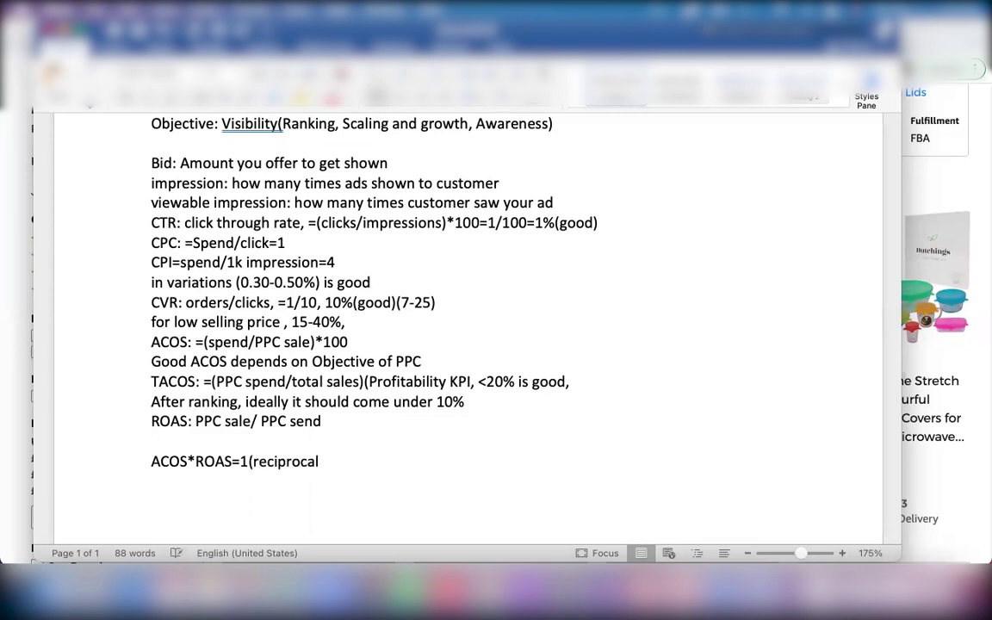
{"action": "type", "text": ")"}
Step: Review the Ranking and Awareness objectives in the Objective line, highlighting each in turn
{"action": "scroll", "coordinate": [385, 146], "scroll_direction": "up", "scroll_amount": 1}
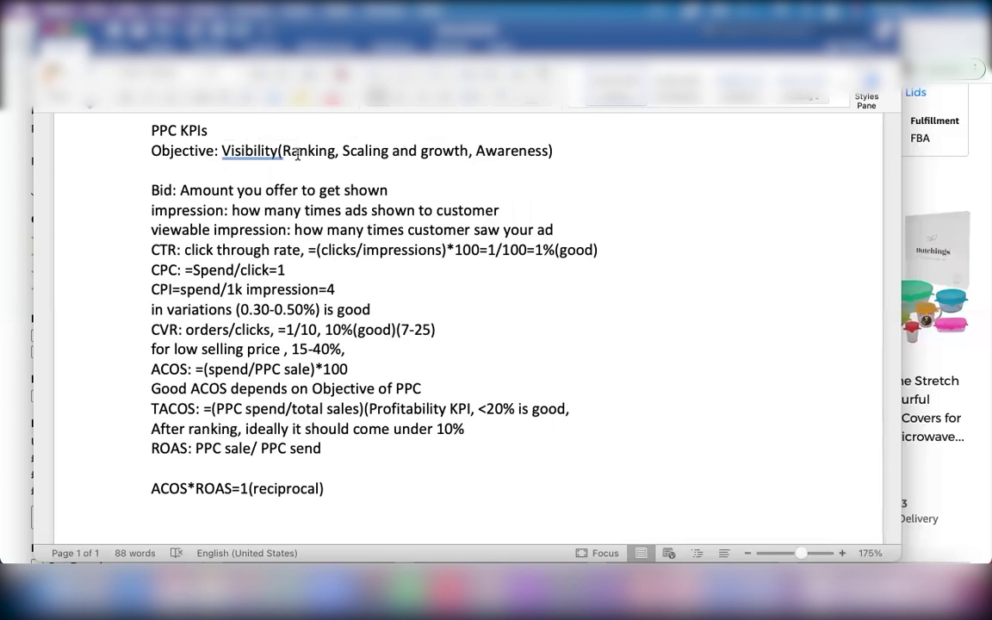
{"action": "left_click_drag", "start_coordinate": [284, 152], "coordinate": [335, 158]}
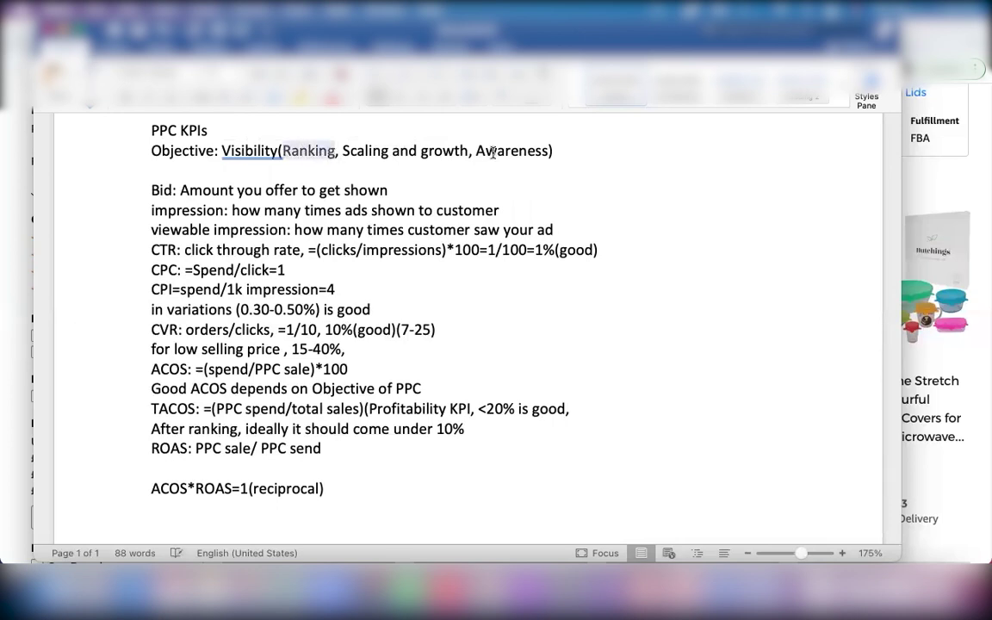
{"action": "left_click_drag", "start_coordinate": [478, 151], "coordinate": [549, 152]}
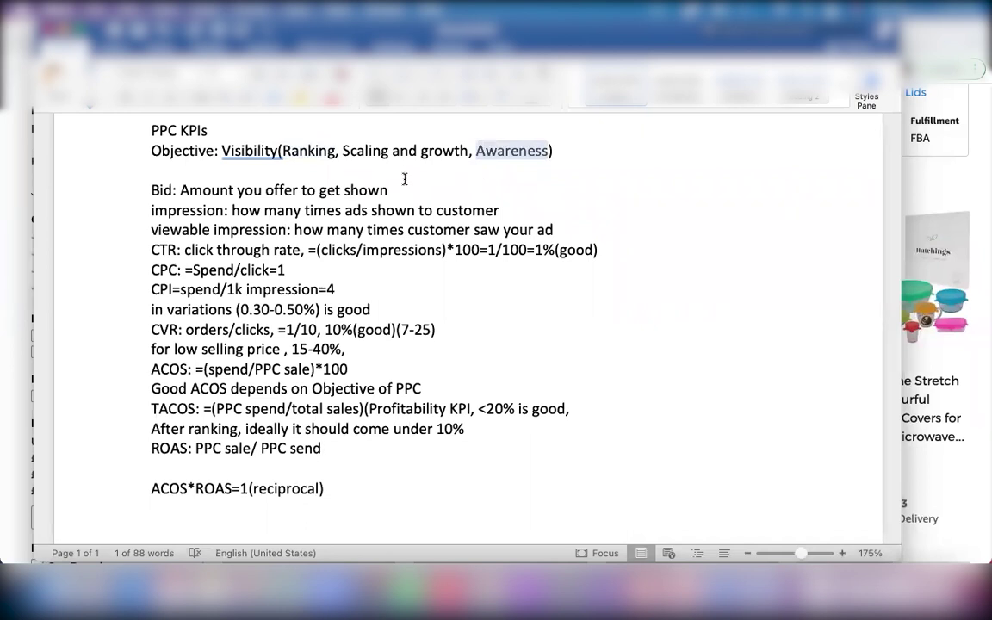
{"action": "left_click", "coordinate": [379, 167]}
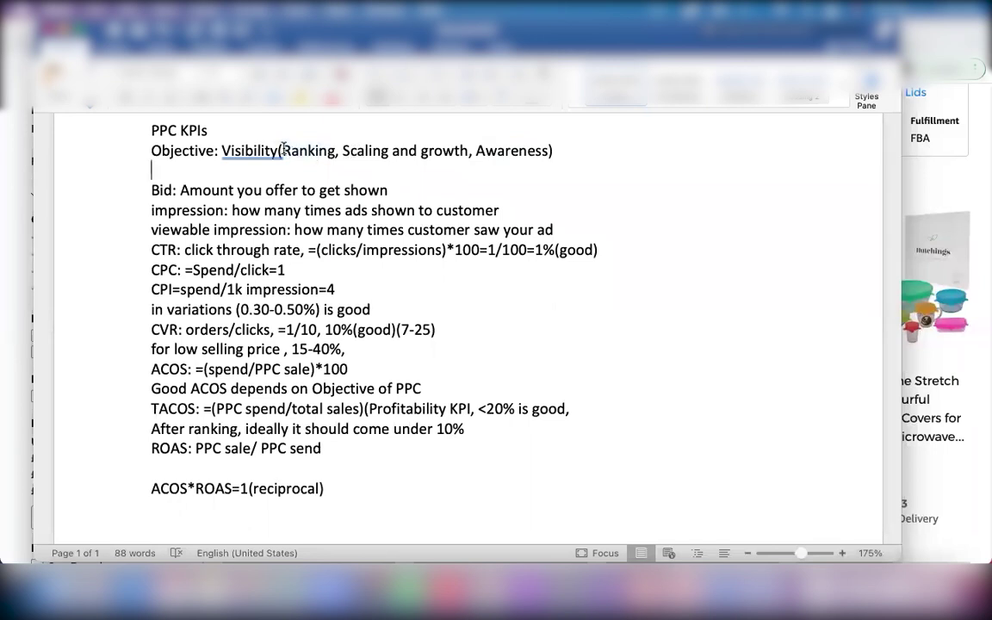
{"action": "left_click_drag", "start_coordinate": [284, 150], "coordinate": [335, 152]}
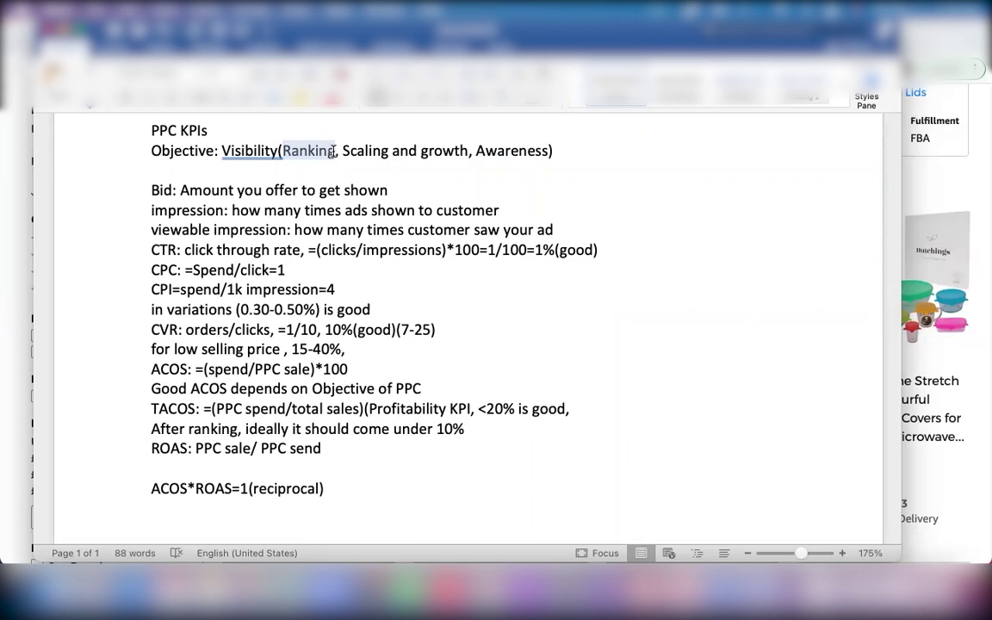
{"action": "left_click", "coordinate": [476, 151]}
{"action": "left_click_drag", "start_coordinate": [476, 151], "coordinate": [548, 153]}
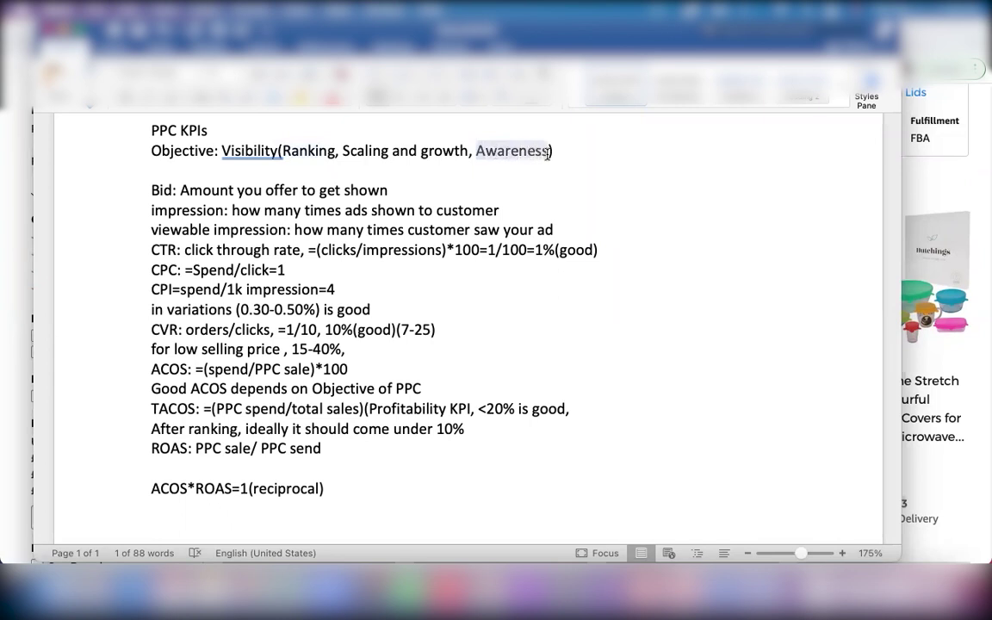
{"action": "left_click", "coordinate": [499, 151]}
{"action": "double_click", "coordinate": [485, 151]}
{"action": "left_click", "coordinate": [399, 150]}
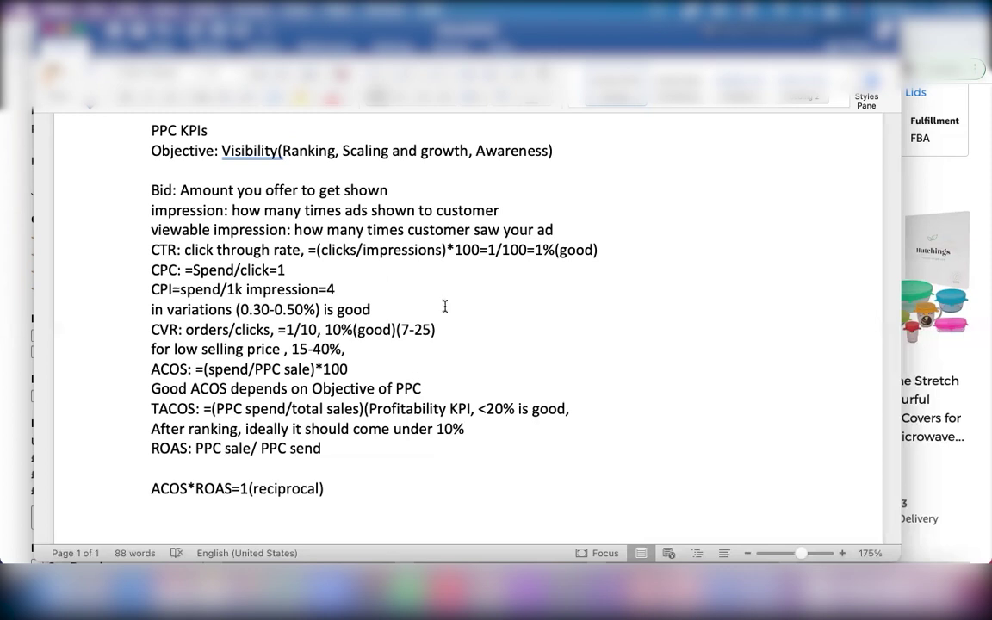
{"action": "scroll", "coordinate": [446, 307], "scroll_direction": "up", "scroll_amount": 1}
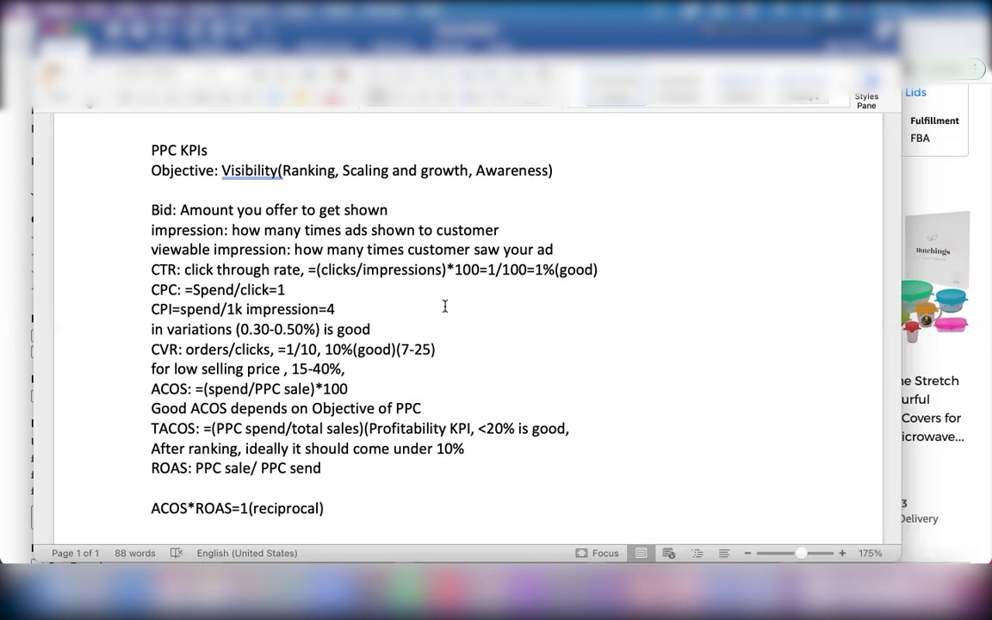
Step: Switch to the Amazon Ads campaigns page and bring the performance metric columns into view
{"action": "key", "text": "ctrl+Up"}
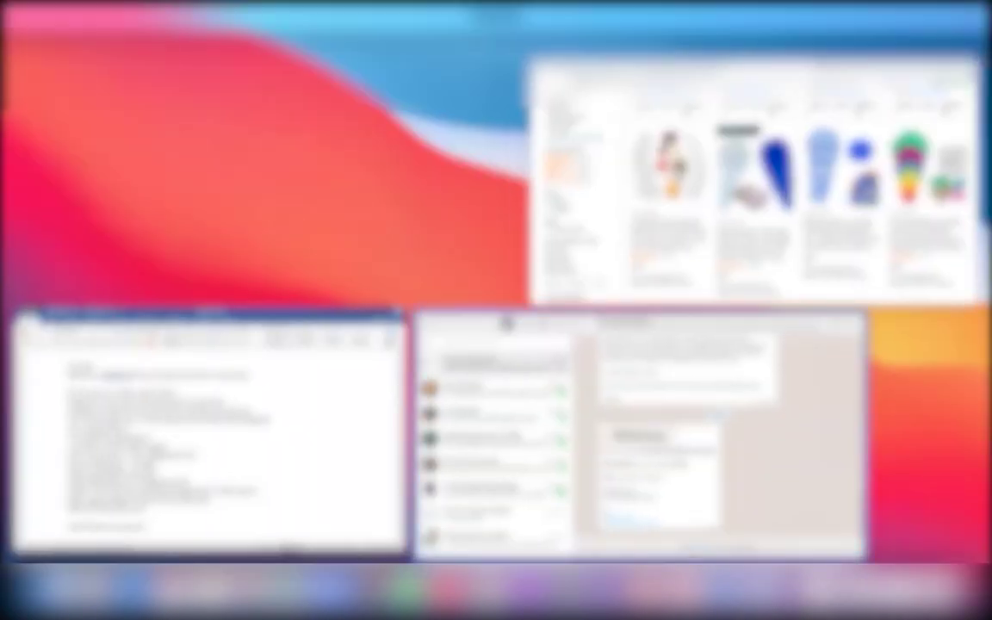
{"action": "mouse_move", "coordinate": [496, 7]}
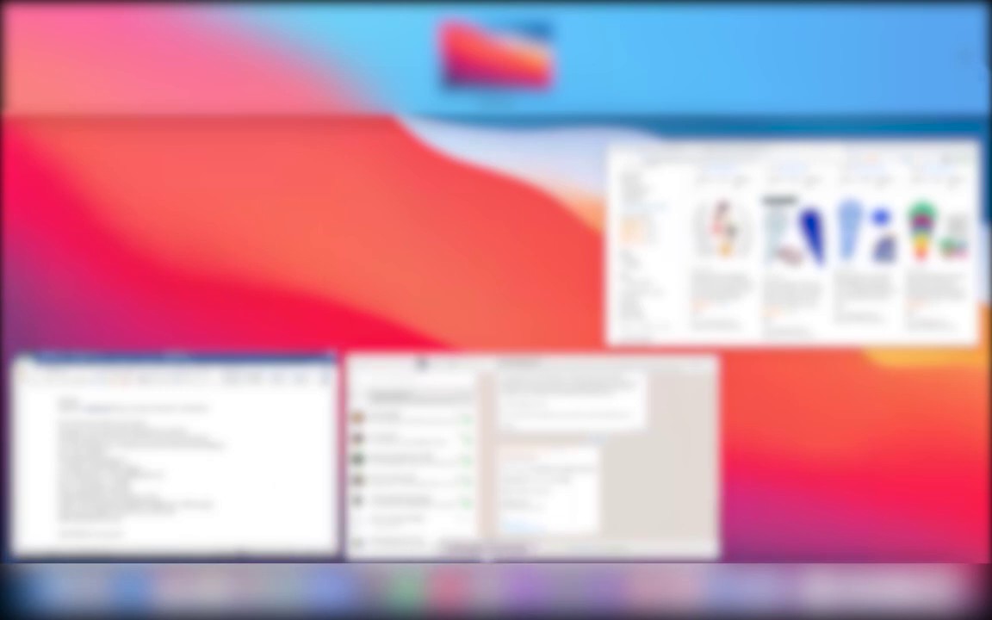
{"action": "key", "text": "Escape"}
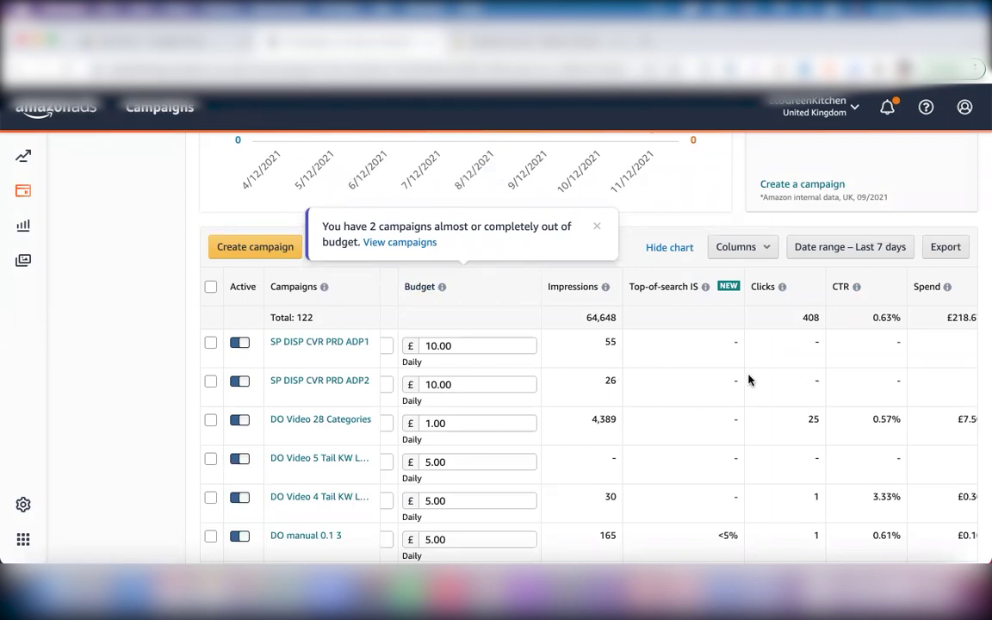
{"action": "scroll", "coordinate": [749, 380], "scroll_direction": "right", "scroll_amount": 5}
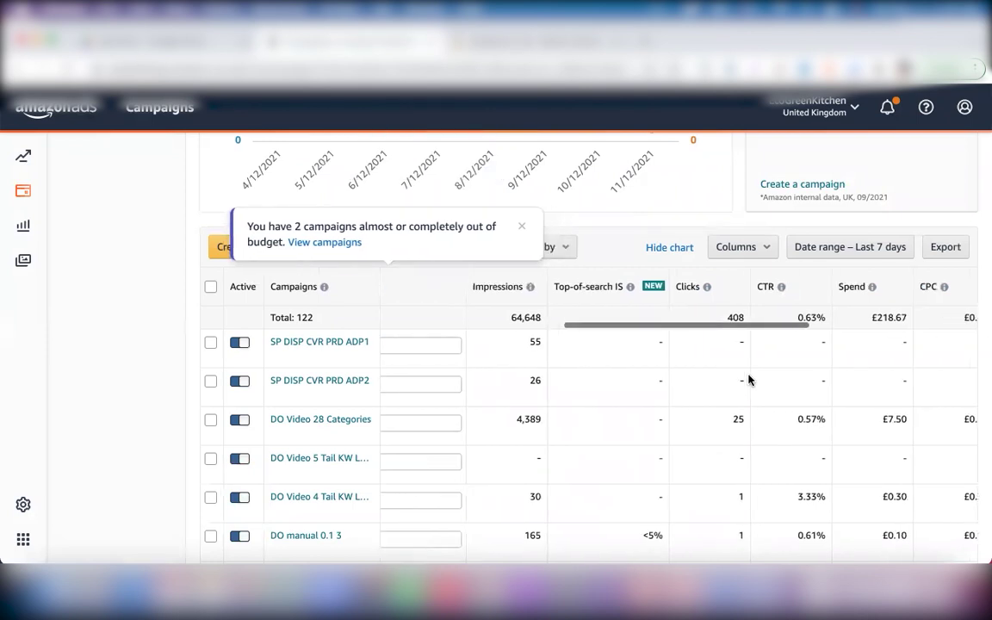
Step: Customise the campaign table columns by deselecting Start date and End date and selecting Cost type
{"action": "left_click", "coordinate": [765, 248]}
{"action": "left_click", "coordinate": [743, 250]}
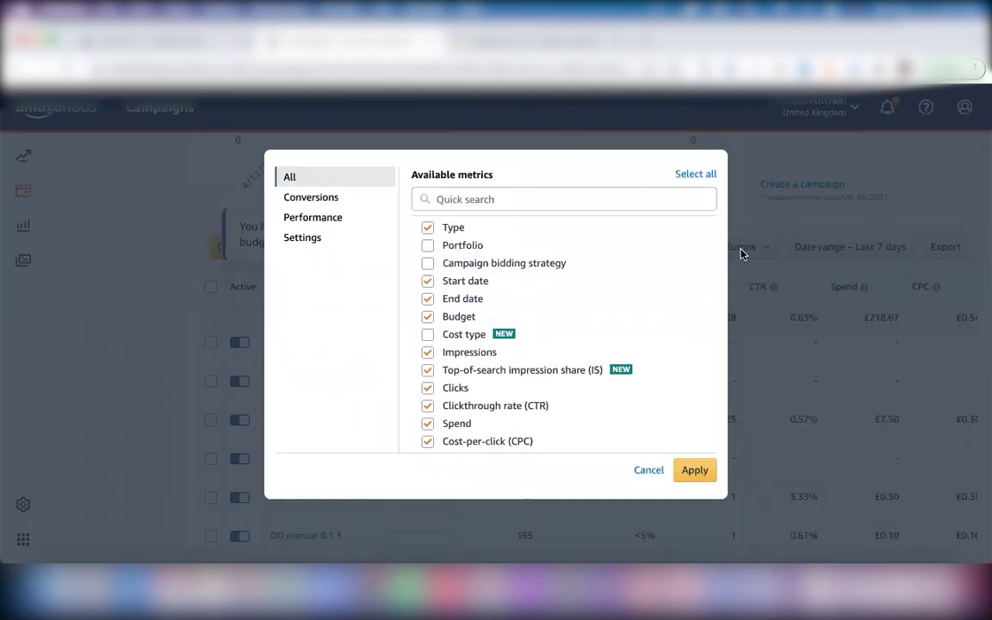
{"action": "left_click", "coordinate": [427, 268]}
{"action": "left_click", "coordinate": [428, 267]}
{"action": "left_click", "coordinate": [428, 283]}
{"action": "left_click", "coordinate": [428, 282]}
{"action": "left_click", "coordinate": [428, 299]}
{"action": "left_click", "coordinate": [428, 318]}
{"action": "left_click", "coordinate": [429, 335]}
Step: Check the remaining available metrics and apply the column selection to the campaigns table
{"action": "scroll", "coordinate": [492, 303], "scroll_direction": "down", "scroll_amount": 1}
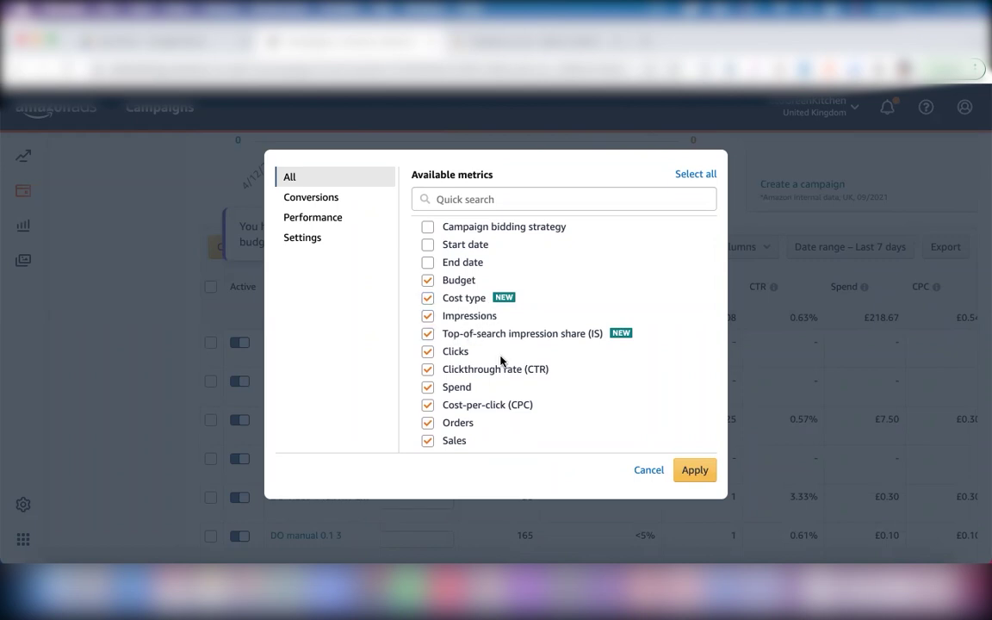
{"action": "scroll", "coordinate": [500, 360], "scroll_direction": "down", "scroll_amount": 4}
{"action": "scroll", "coordinate": [500, 360], "scroll_direction": "down", "scroll_amount": 1}
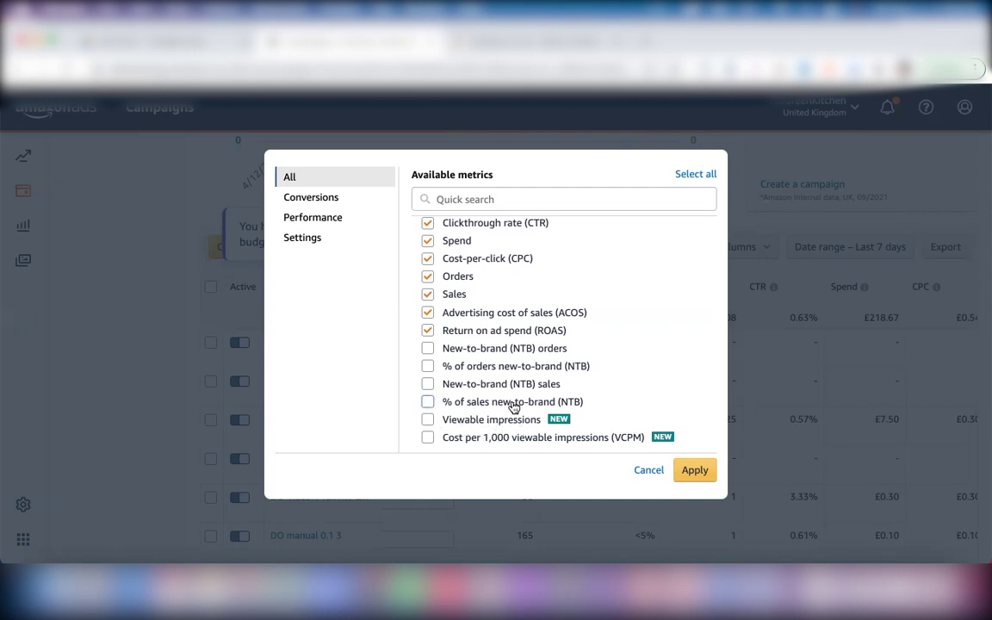
{"action": "scroll", "coordinate": [513, 405], "scroll_direction": "up", "scroll_amount": 1}
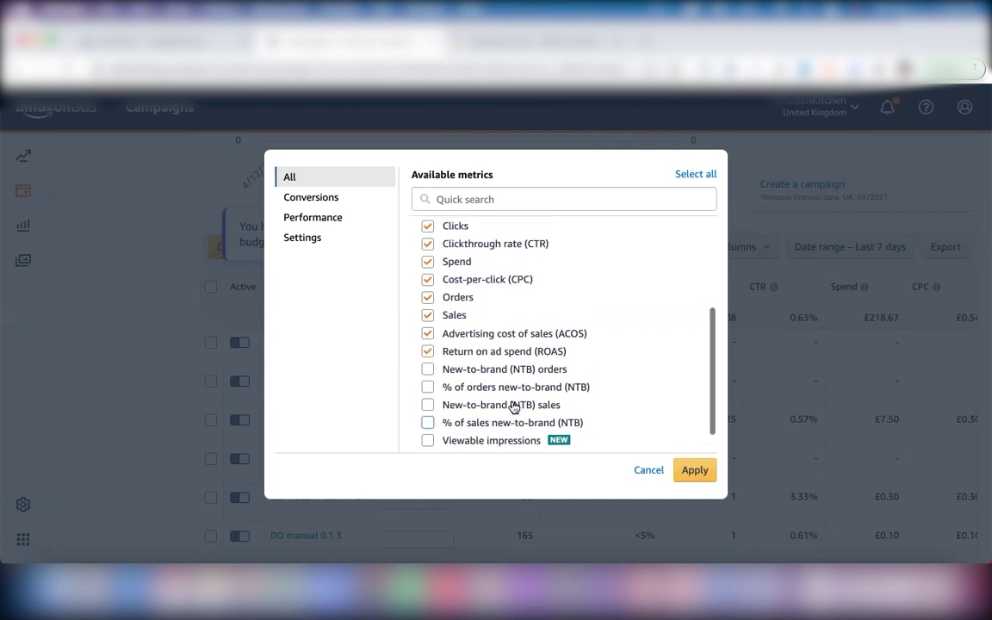
{"action": "left_click", "coordinate": [694, 473]}
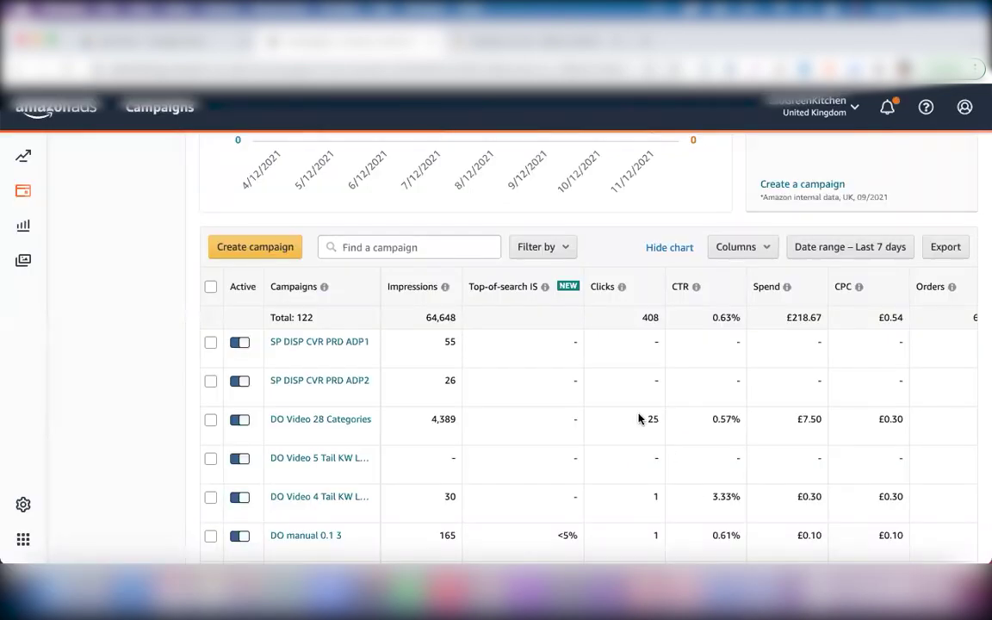
{"action": "scroll", "coordinate": [639, 419], "scroll_direction": "left", "scroll_amount": 3}
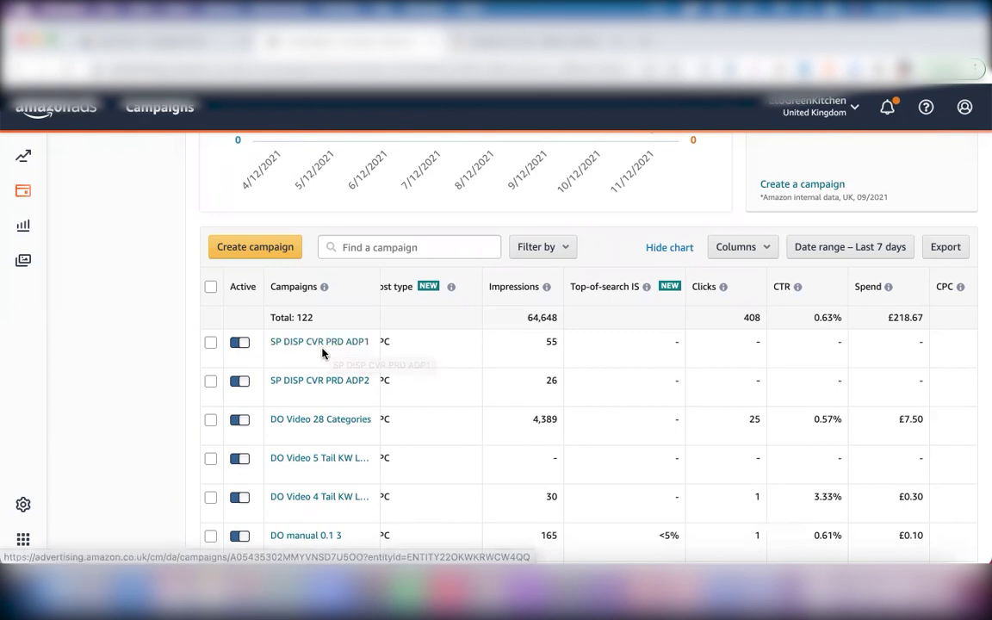
Step: Examine the Budget, Cost type, Impressions and Top-of-search IS columns of the campaigns table
{"action": "scroll", "coordinate": [474, 361], "scroll_direction": "left", "scroll_amount": 5}
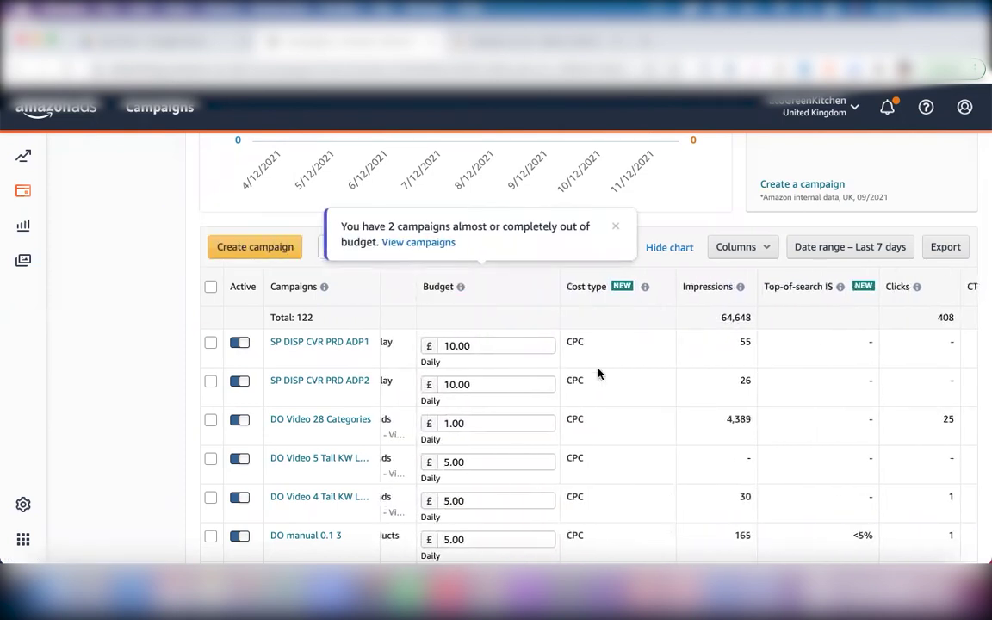
{"action": "scroll", "coordinate": [598, 372], "scroll_direction": "right", "scroll_amount": 2}
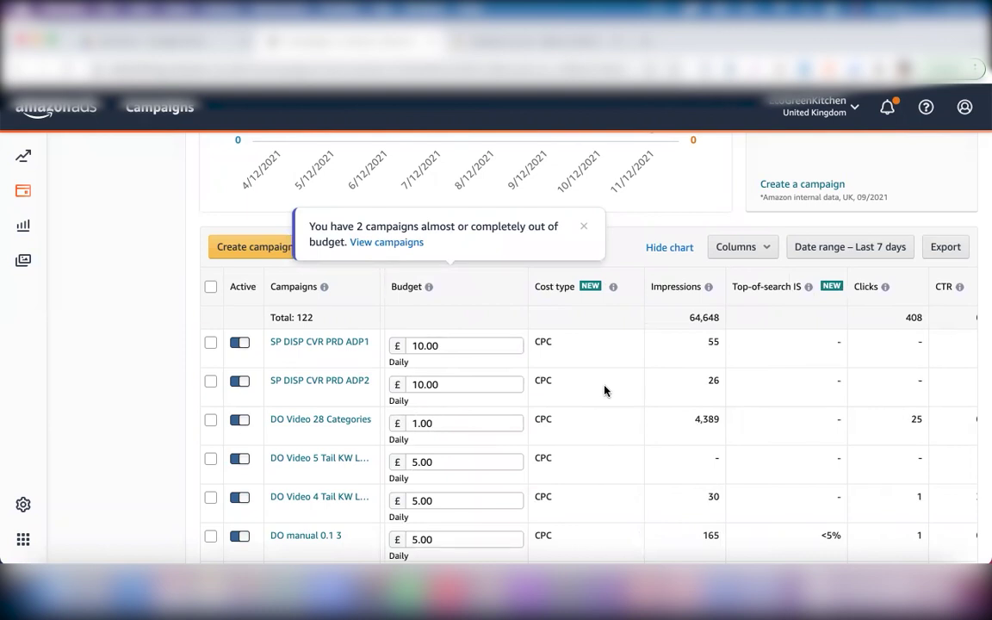
{"action": "scroll", "coordinate": [605, 390], "scroll_direction": "right", "scroll_amount": 4}
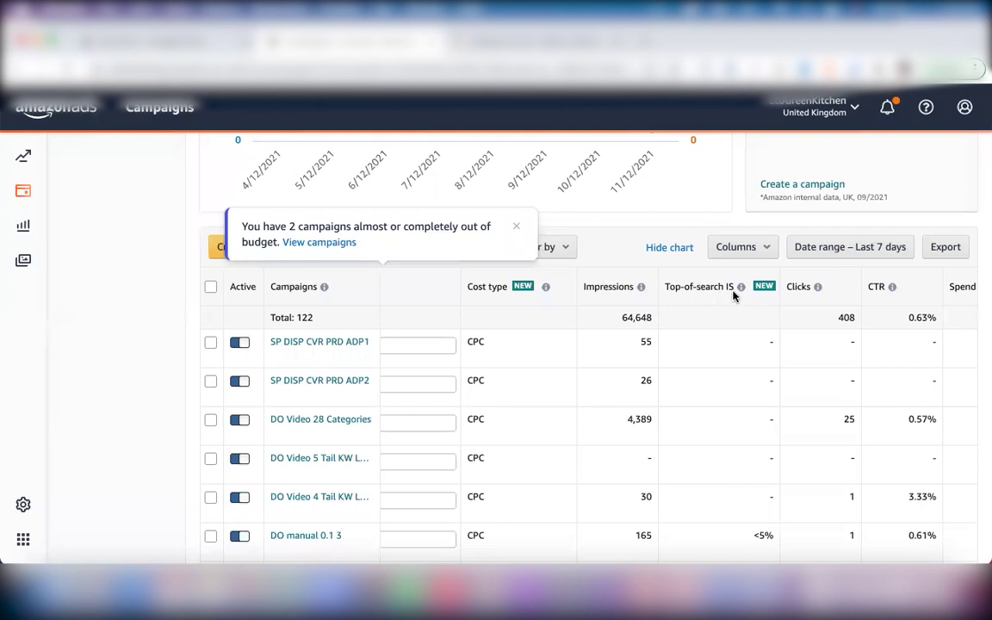
{"action": "mouse_move", "coordinate": [740, 293]}
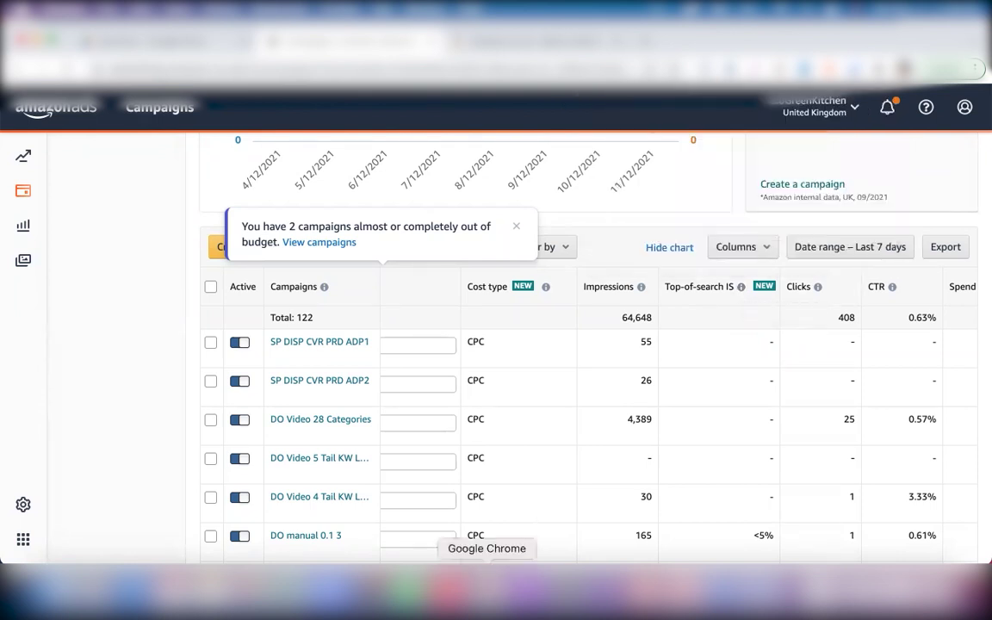
Step: View the sponsored silicone stretch lid listings in the Amazon search results, and return to the Amazon Ads campaigns page
{"action": "left_click", "coordinate": [470, 41]}
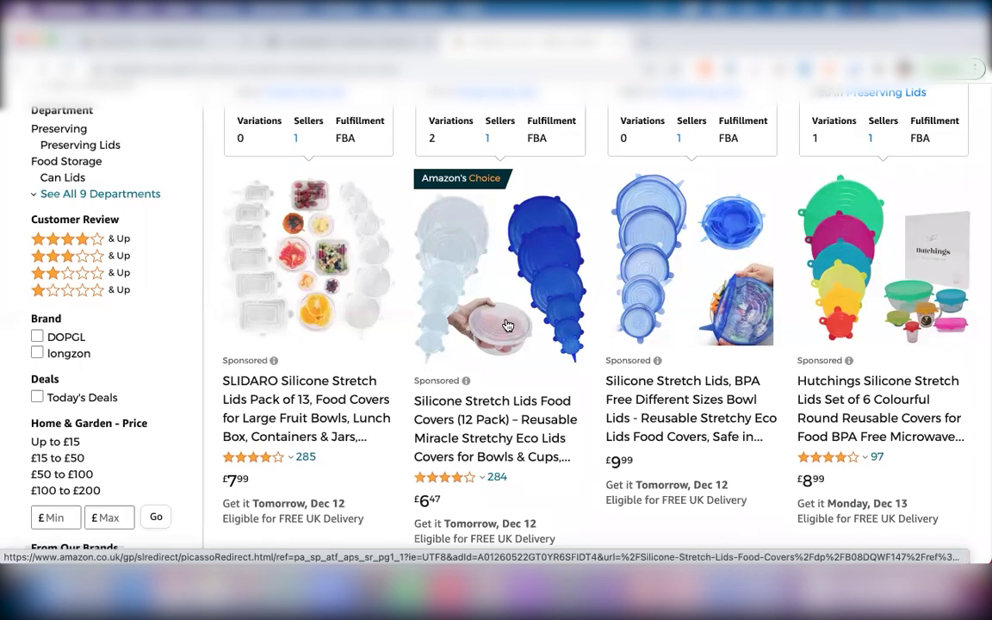
{"action": "key", "text": "ctrl+Up"}
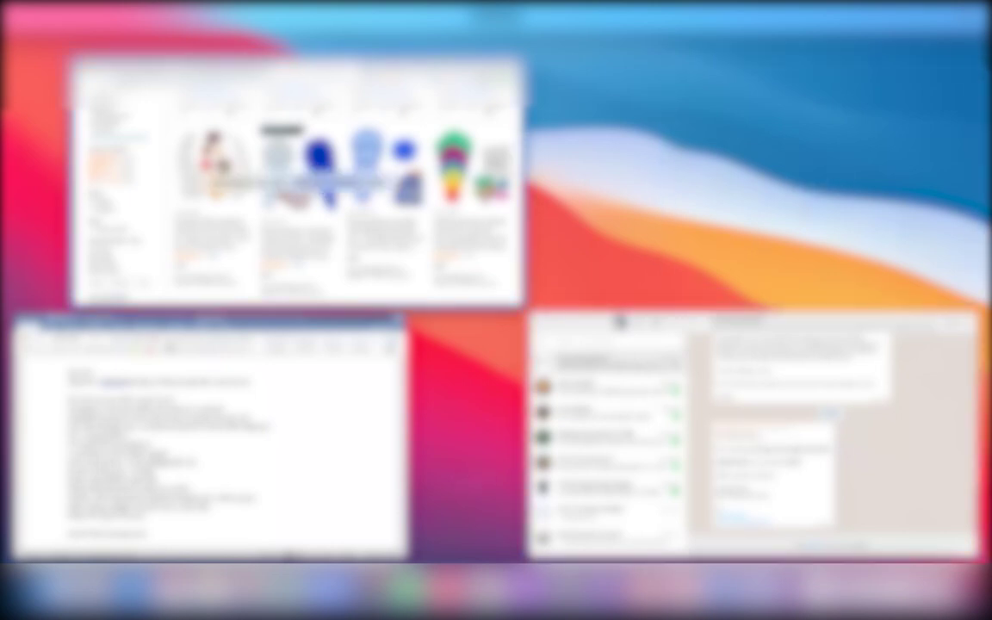
{"action": "key", "text": "ctrl+Up"}
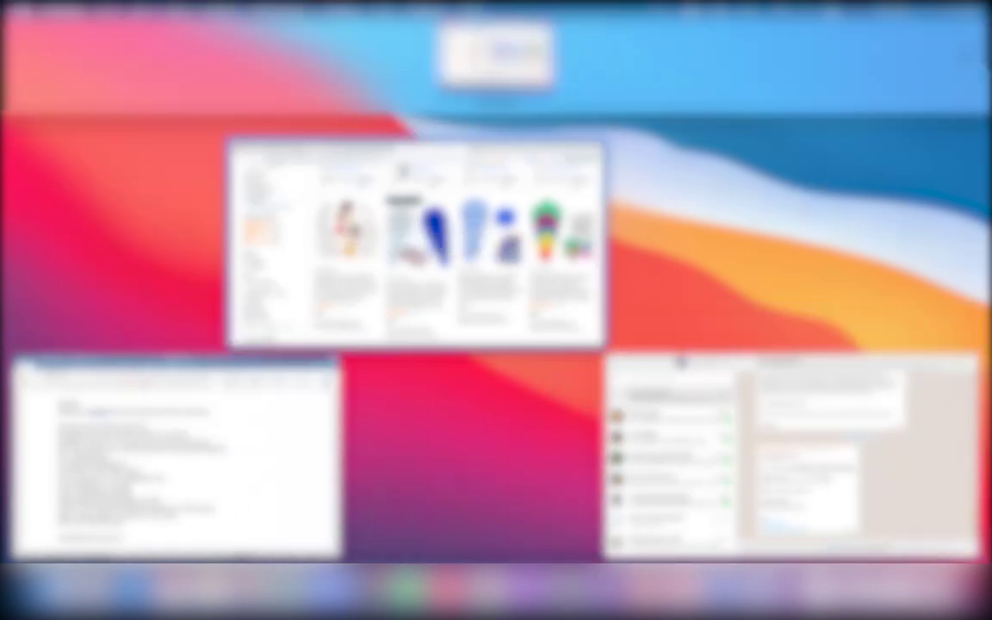
{"action": "left_click", "coordinate": [307, 31]}
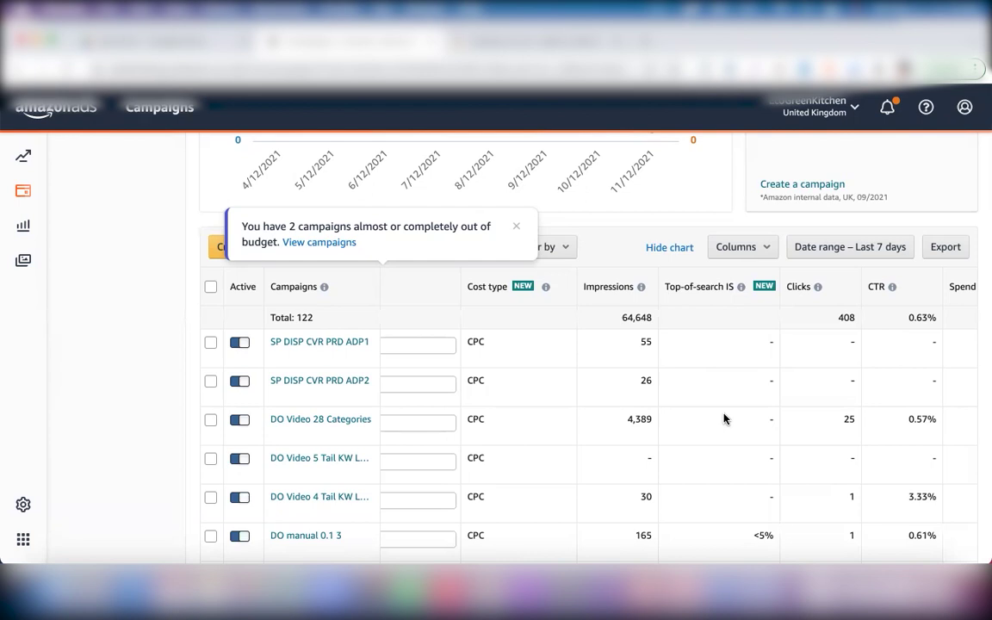
Step: Examine the Top-of-search IS values down the campaign list and compare them across the campaigns
{"action": "scroll", "coordinate": [724, 419], "scroll_direction": "down", "scroll_amount": 2}
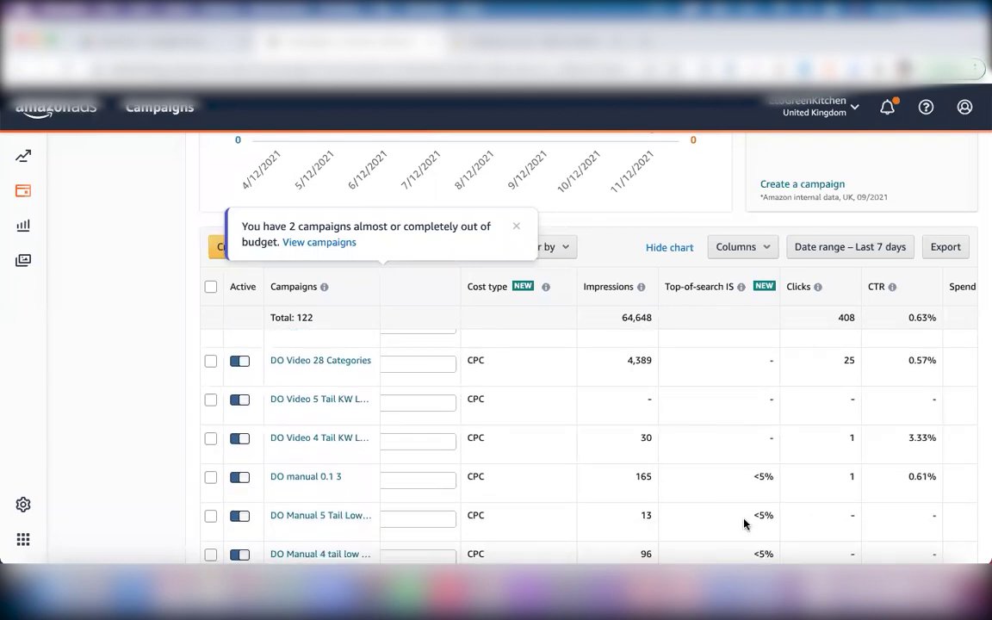
{"action": "scroll", "coordinate": [730, 466], "scroll_direction": "down", "scroll_amount": 1}
{"action": "scroll", "coordinate": [729, 466], "scroll_direction": "down", "scroll_amount": 1}
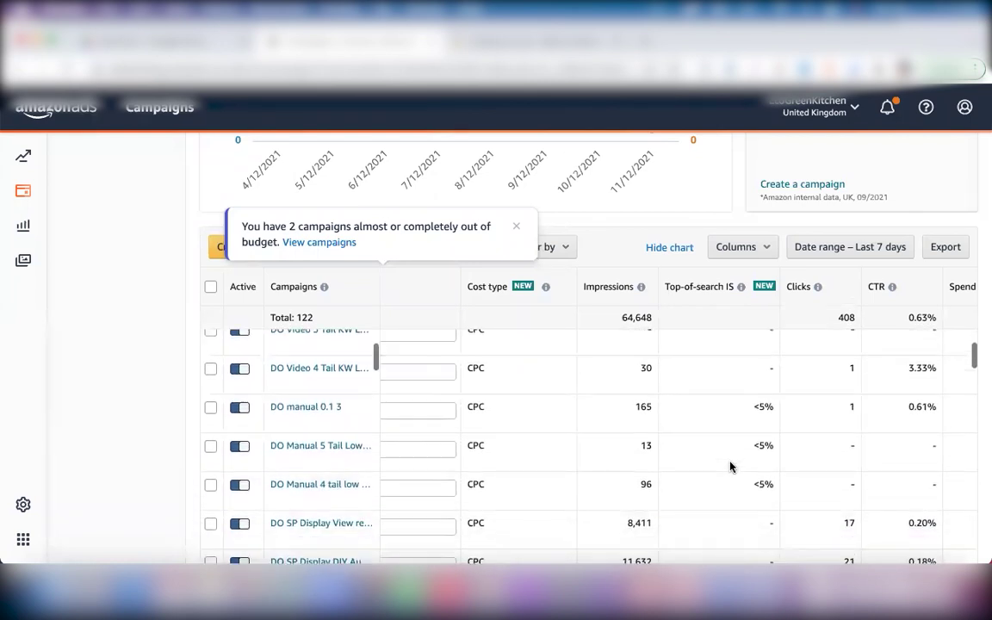
{"action": "scroll", "coordinate": [729, 389], "scroll_direction": "down", "scroll_amount": 8}
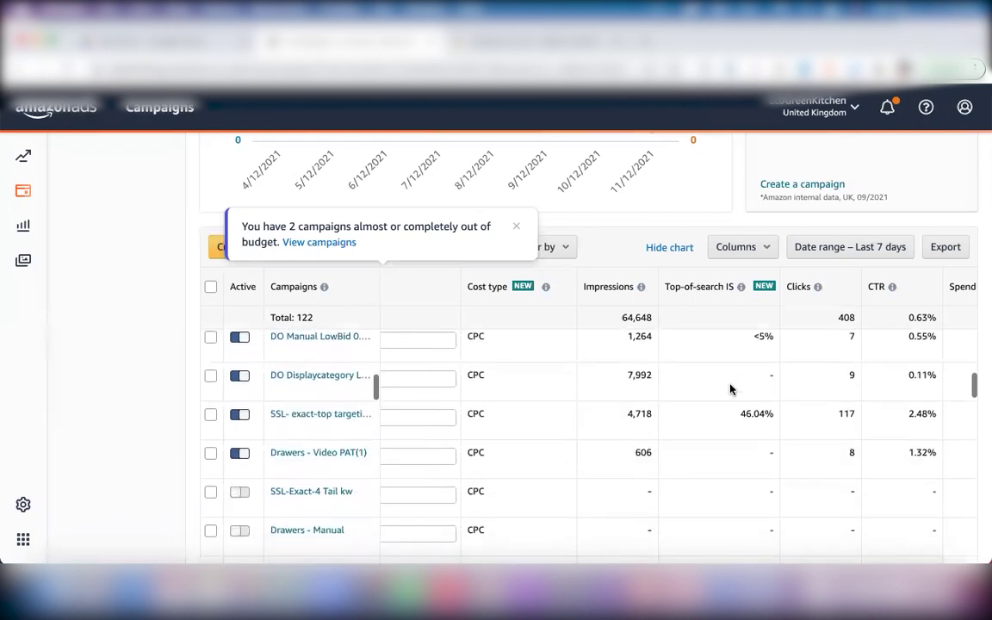
{"action": "scroll", "coordinate": [730, 389], "scroll_direction": "up", "scroll_amount": 5}
{"action": "scroll", "coordinate": [730, 390], "scroll_direction": "up", "scroll_amount": 7}
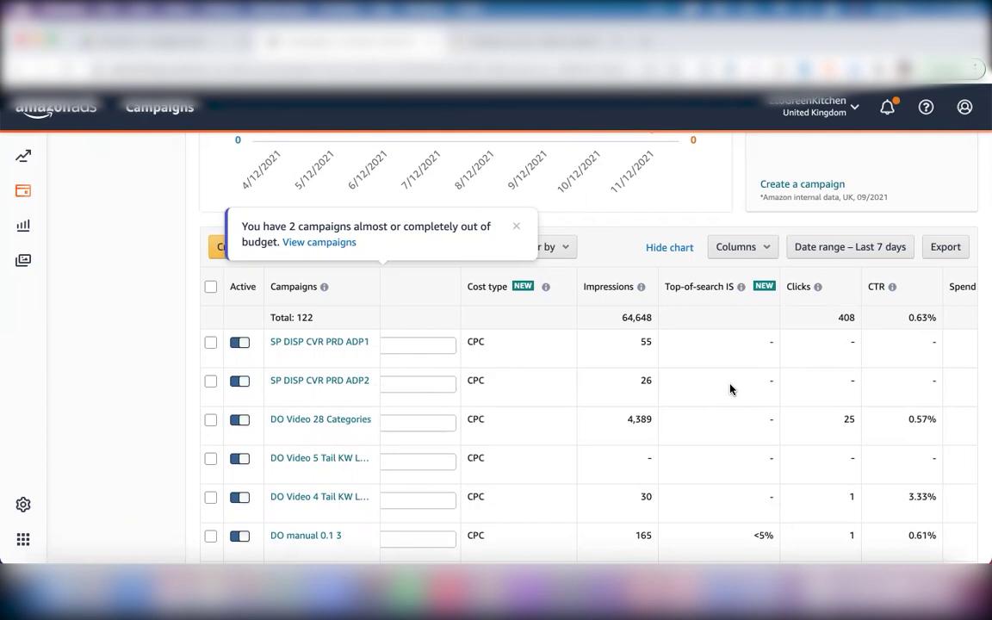
{"action": "scroll", "coordinate": [730, 389], "scroll_direction": "up", "scroll_amount": 1}
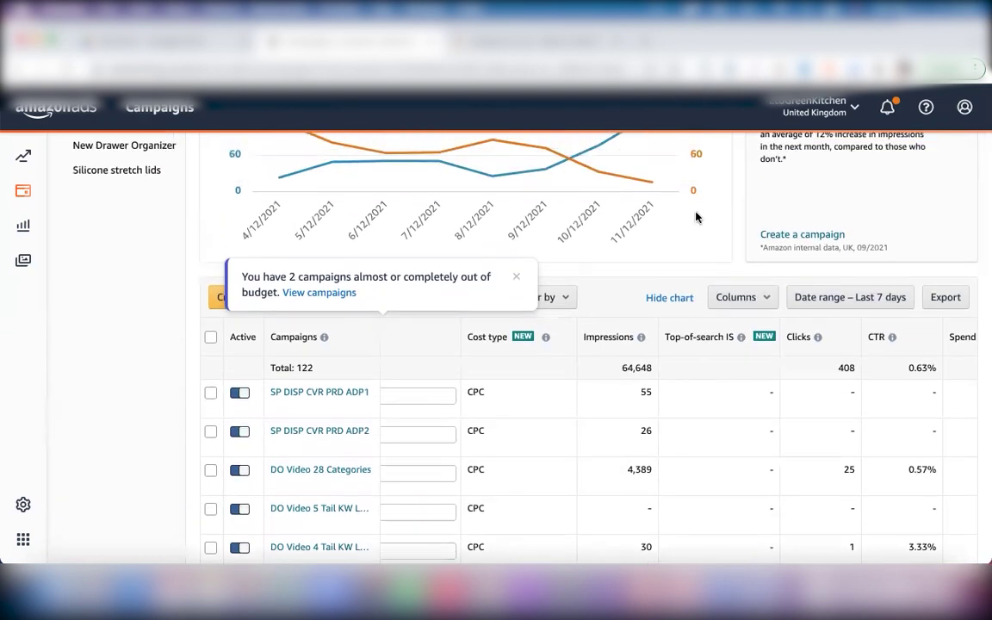
{"action": "scroll", "coordinate": [699, 215], "scroll_direction": "down", "scroll_amount": 1}
{"action": "scroll", "coordinate": [723, 416], "scroll_direction": "down", "scroll_amount": 1}
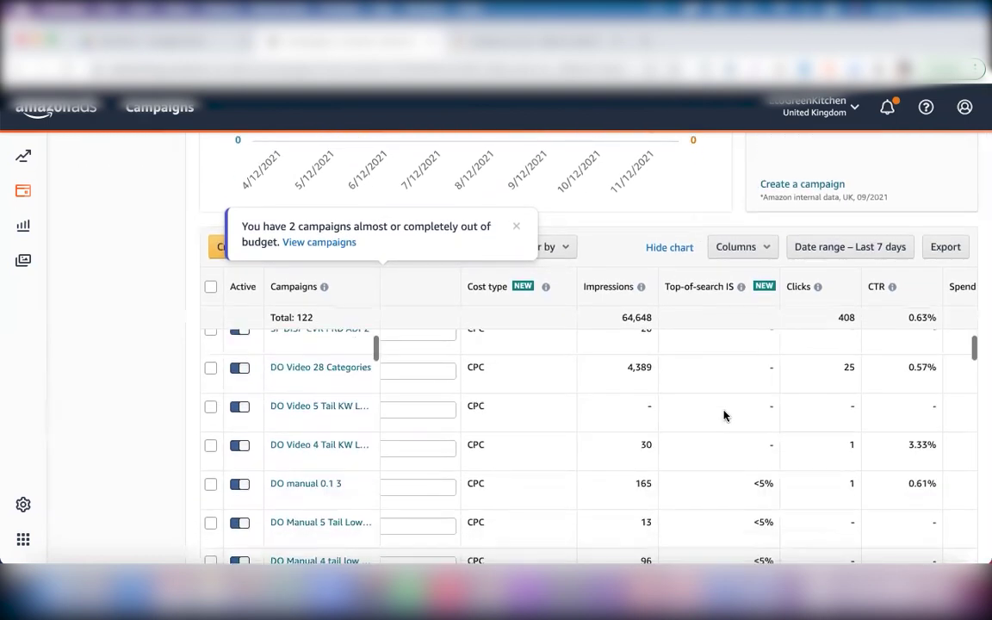
{"action": "scroll", "coordinate": [725, 414], "scroll_direction": "down", "scroll_amount": 1}
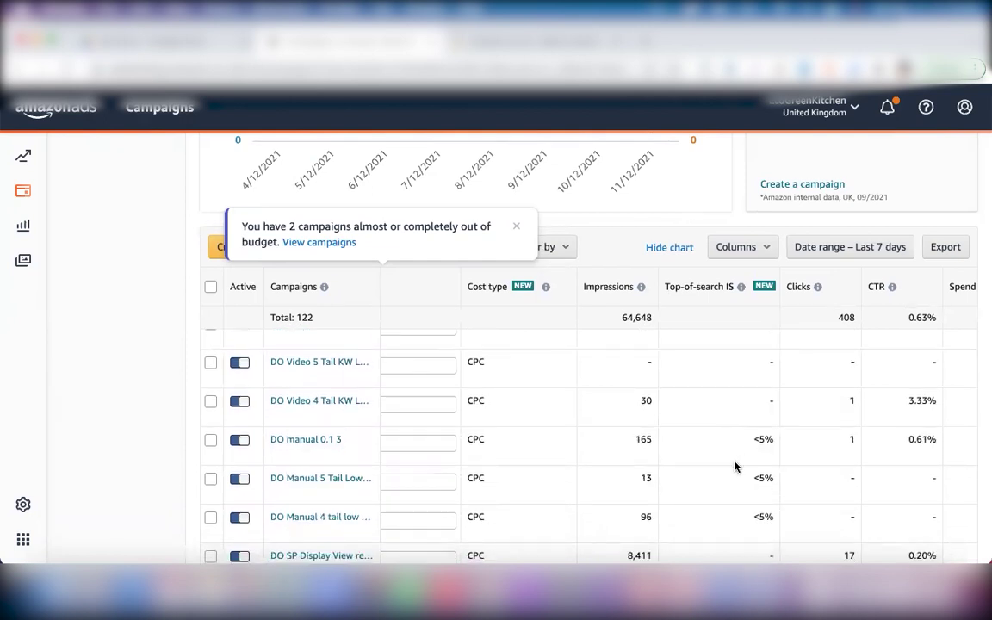
{"action": "scroll", "coordinate": [736, 465], "scroll_direction": "down", "scroll_amount": 5}
{"action": "scroll", "coordinate": [735, 465], "scroll_direction": "down", "scroll_amount": 3}
{"action": "scroll", "coordinate": [736, 465], "scroll_direction": "up", "scroll_amount": 10}
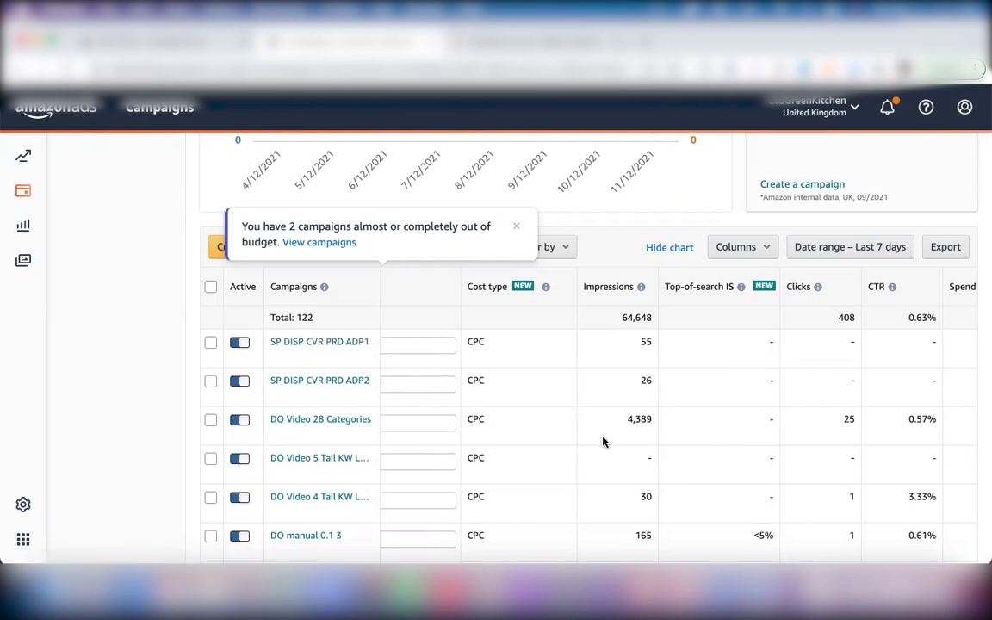
Step: Sort the campaigns by clicks in descending order and open the campaign SSL- exact-top targeting 8 in a new tab
{"action": "left_click", "coordinate": [806, 286]}
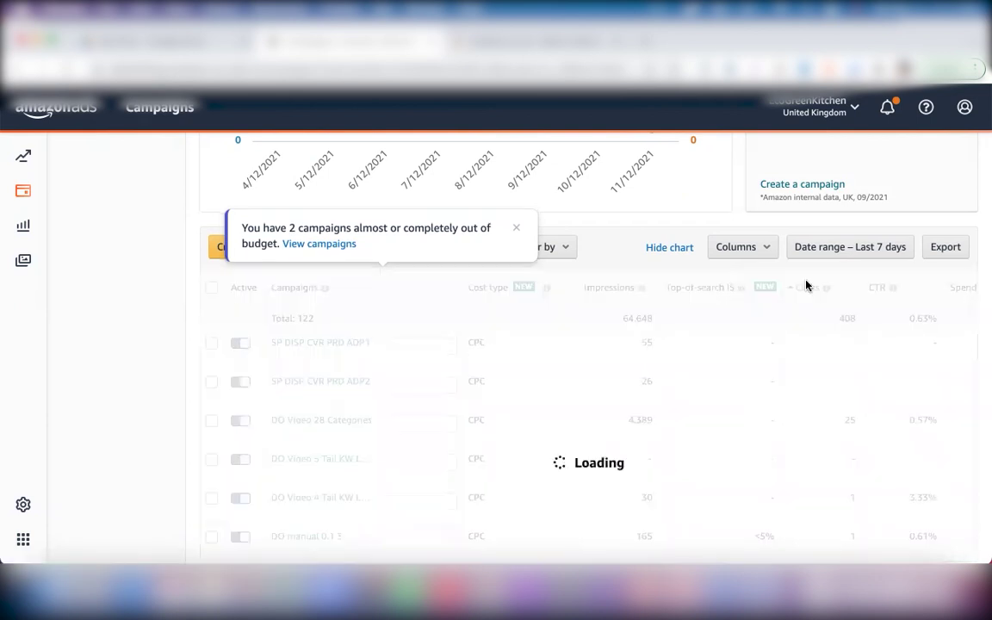
{"action": "left_click", "coordinate": [807, 286]}
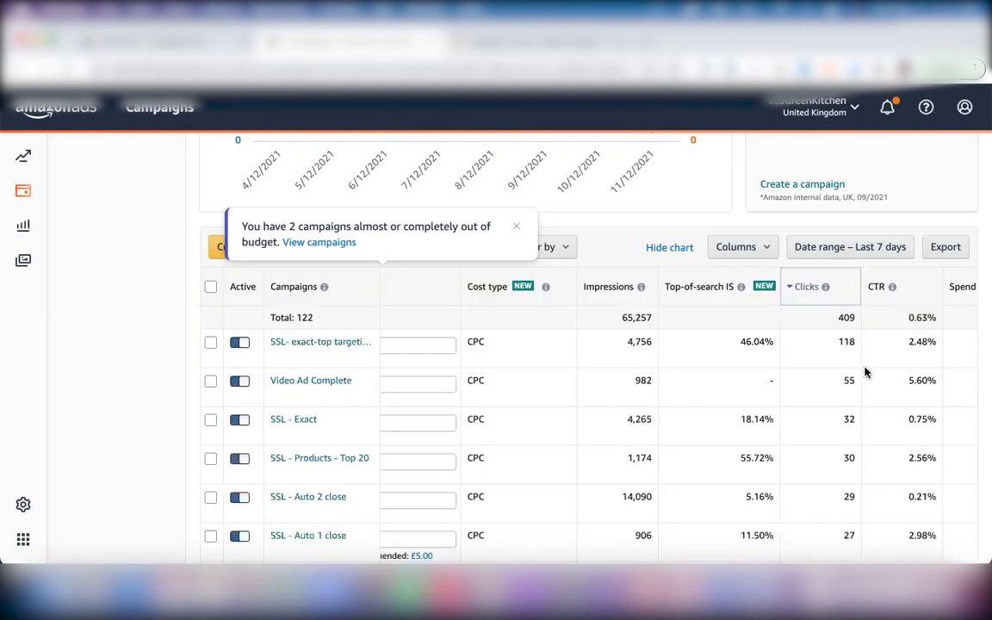
{"action": "right_click", "coordinate": [312, 346]}
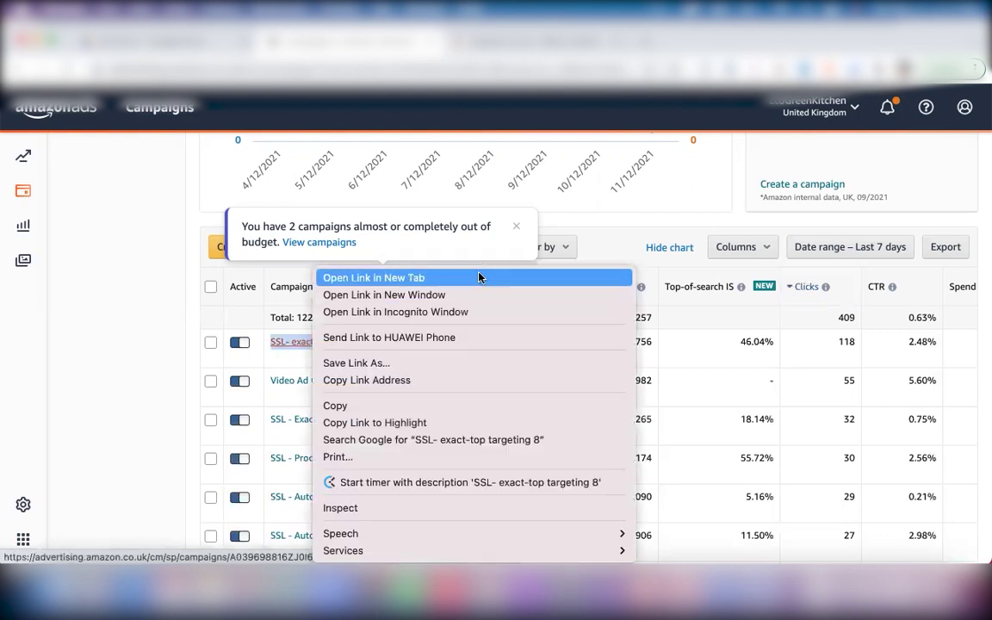
{"action": "left_click", "coordinate": [453, 277]}
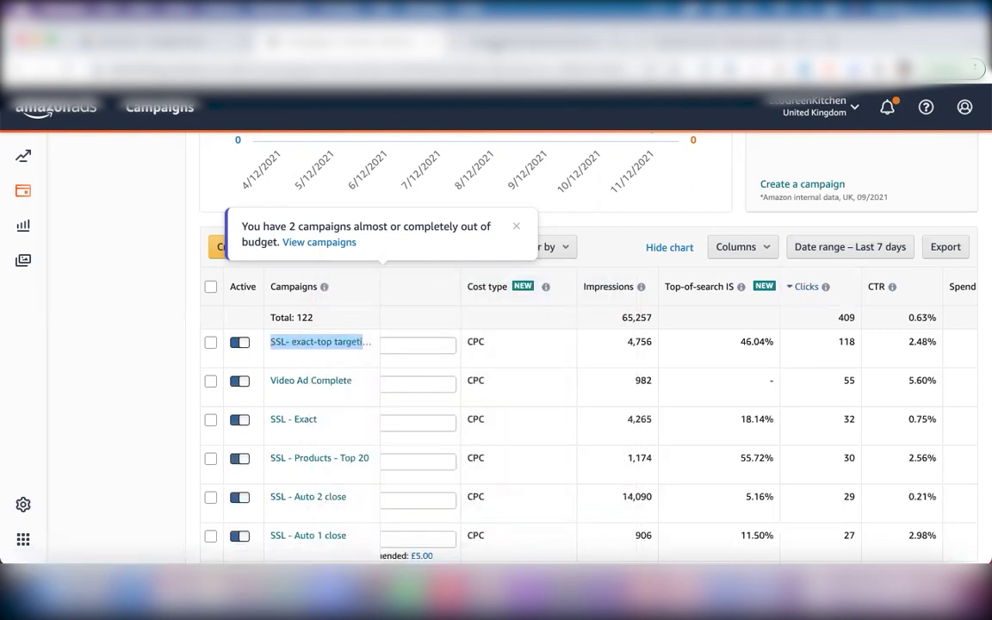
{"action": "left_click", "coordinate": [442, 43]}
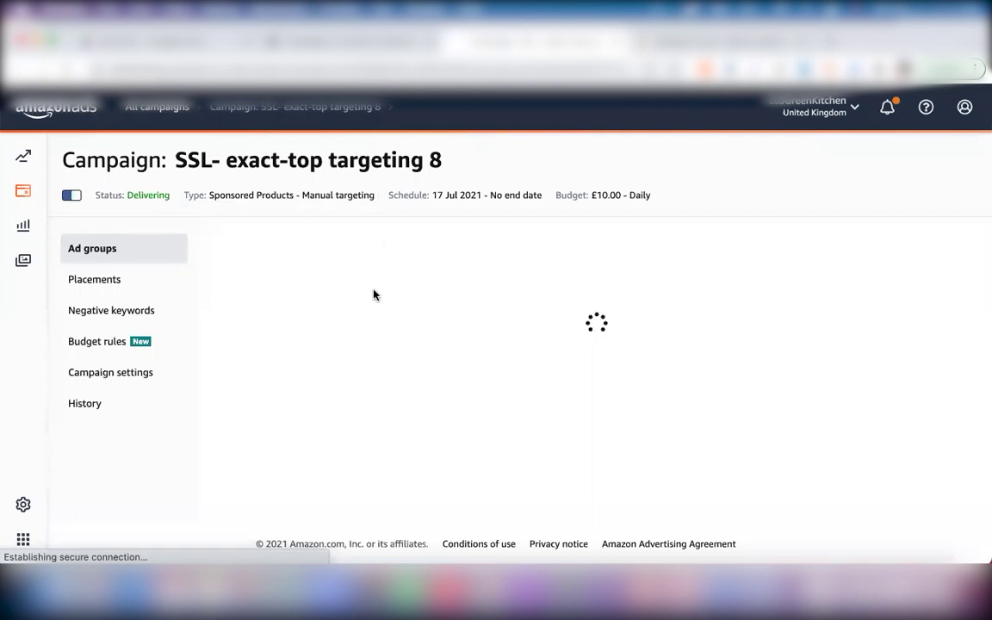
Step: Open Ad group 1 of the campaign and display its targeting data
{"action": "scroll", "coordinate": [373, 295], "scroll_direction": "down", "scroll_amount": 3}
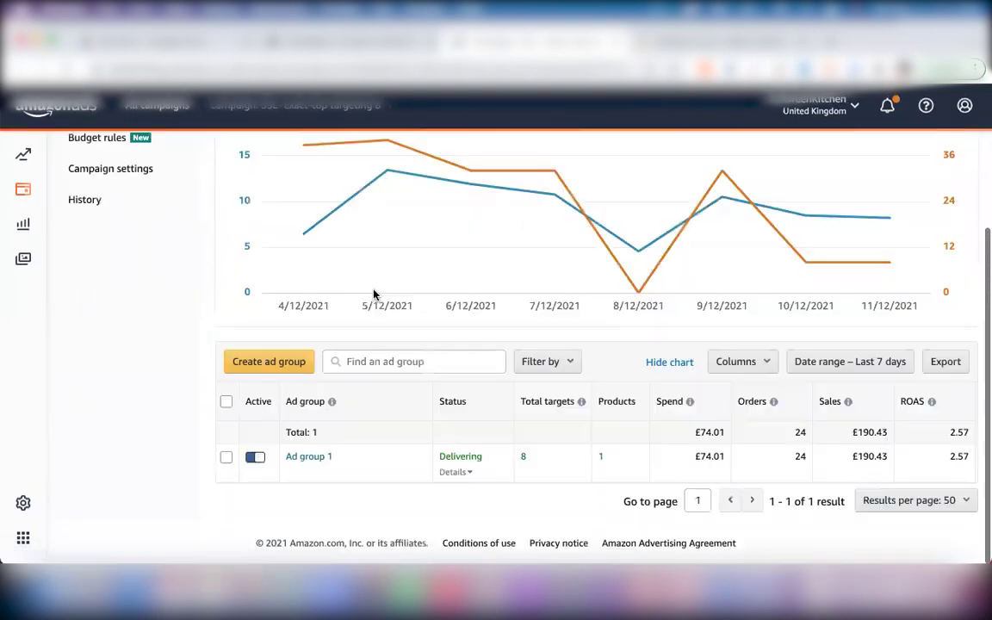
{"action": "left_click", "coordinate": [309, 459]}
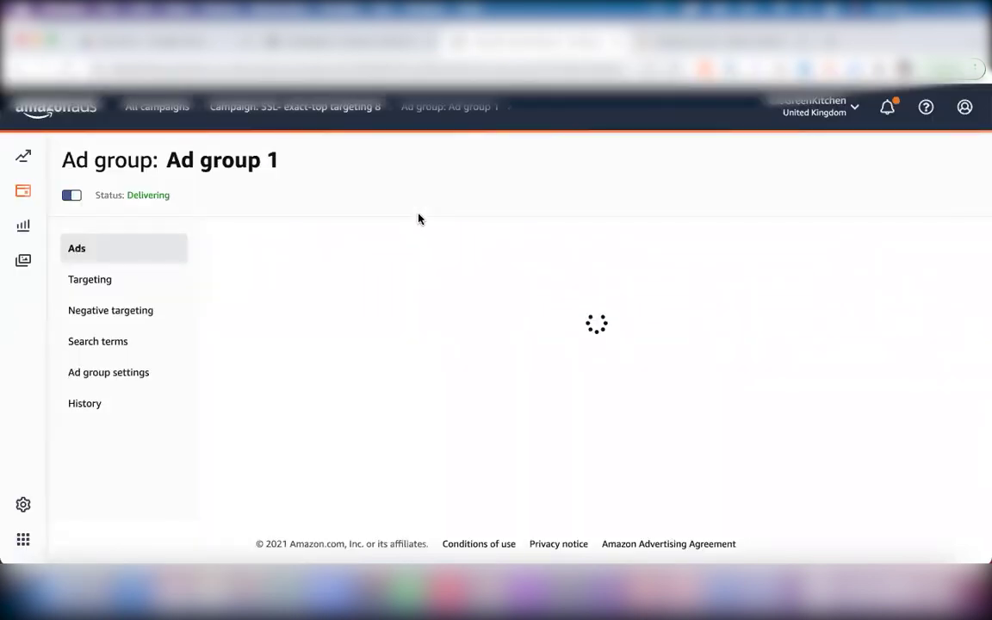
{"action": "left_click", "coordinate": [99, 282]}
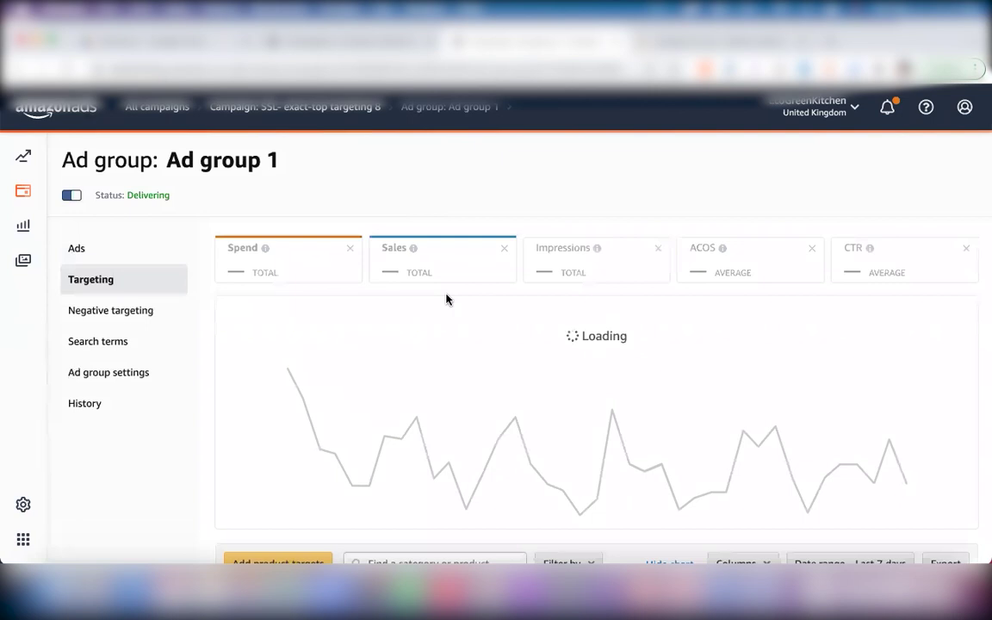
{"action": "scroll", "coordinate": [537, 306], "scroll_direction": "down", "scroll_amount": 1}
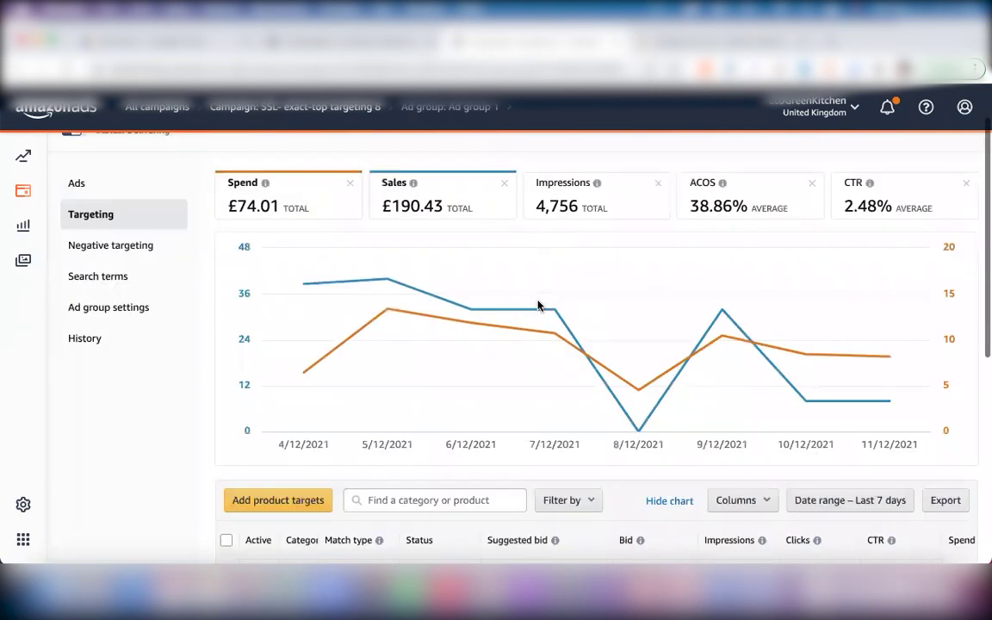
Step: Widen the Categories & products column so the full ASINs are readable, and look through the list of product targets
{"action": "scroll", "coordinate": [538, 306], "scroll_direction": "down", "scroll_amount": 3}
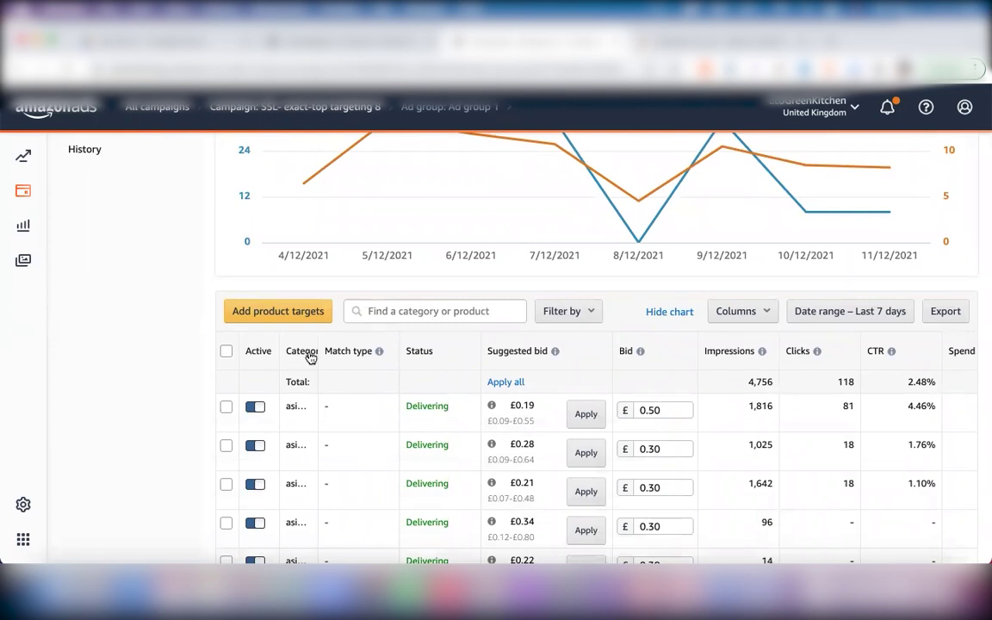
{"action": "left_click_drag", "start_coordinate": [316, 343], "coordinate": [394, 351]}
{"action": "scroll", "coordinate": [471, 277], "scroll_direction": "up", "scroll_amount": 1}
{"action": "scroll", "coordinate": [520, 306], "scroll_direction": "up", "scroll_amount": 3}
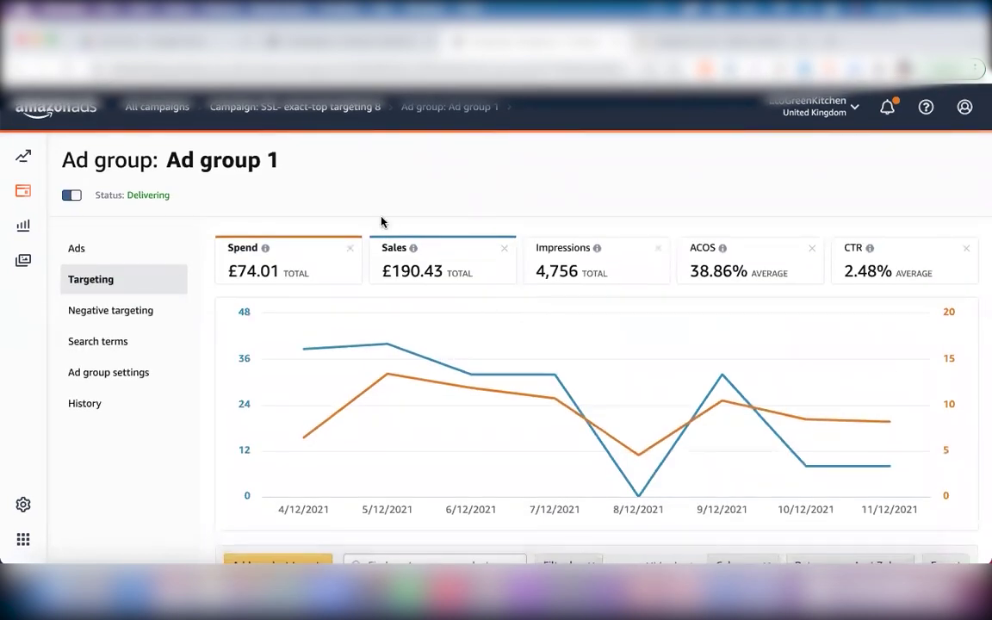
{"action": "scroll", "coordinate": [434, 391], "scroll_direction": "down", "scroll_amount": 5}
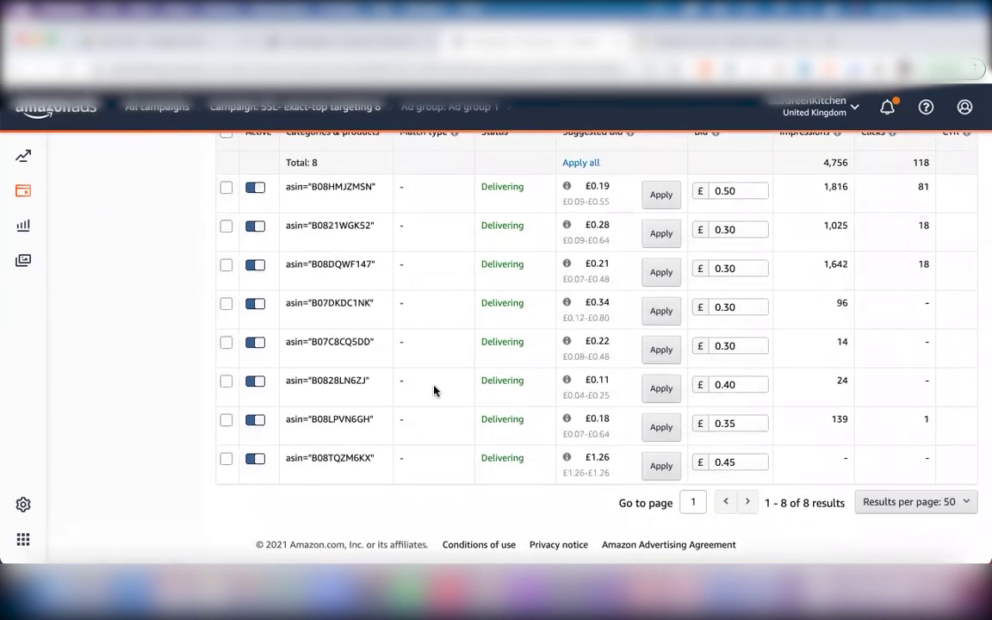
{"action": "scroll", "coordinate": [434, 390], "scroll_direction": "up", "scroll_amount": 3}
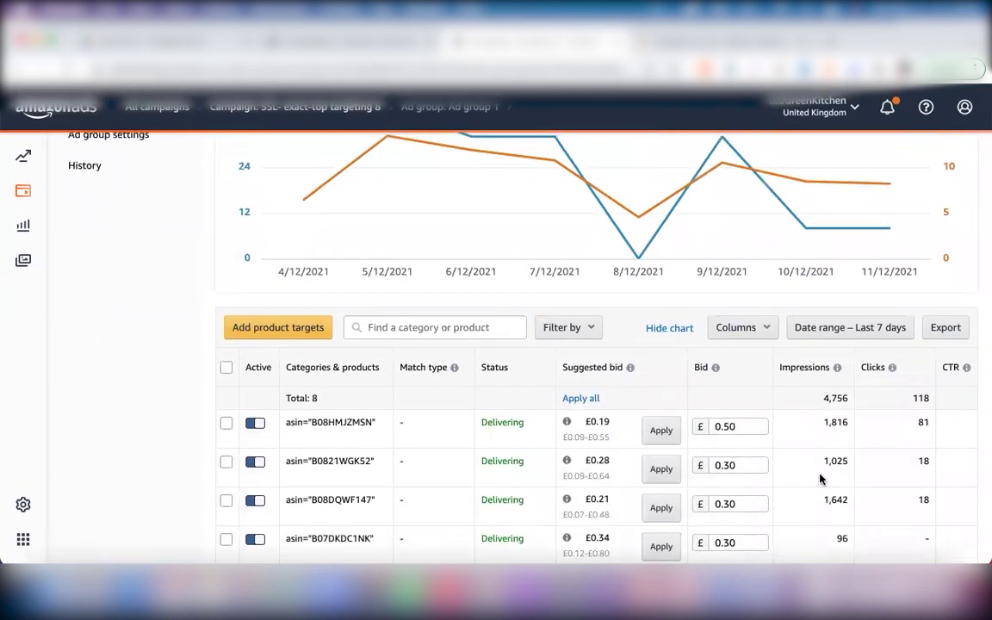
Step: Examine the product targets' bid, impressions, clicks, CTR, spend, CPC, orders, sales and ACOS figures
{"action": "scroll", "coordinate": [819, 476], "scroll_direction": "right", "scroll_amount": 2}
{"action": "scroll", "coordinate": [819, 477], "scroll_direction": "right", "scroll_amount": 3}
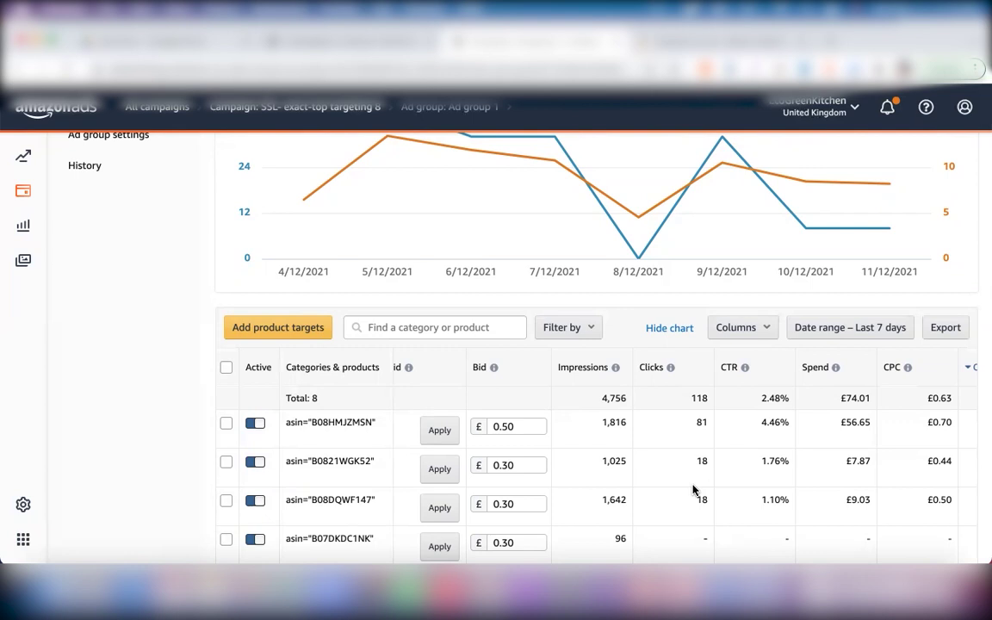
{"action": "scroll", "coordinate": [694, 489], "scroll_direction": "right", "scroll_amount": 3}
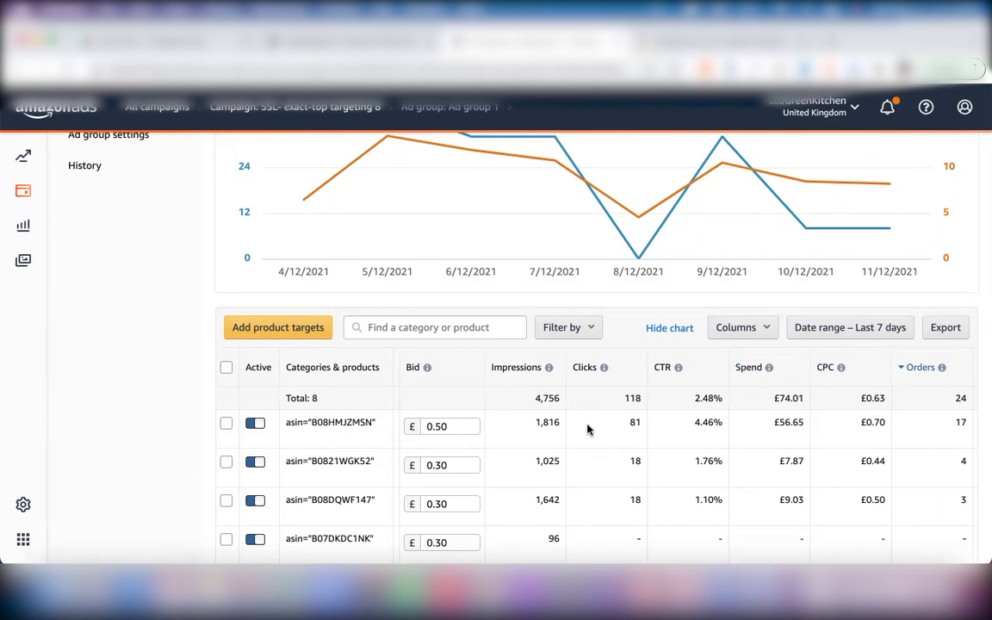
{"action": "scroll", "coordinate": [652, 428], "scroll_direction": "right", "scroll_amount": 2}
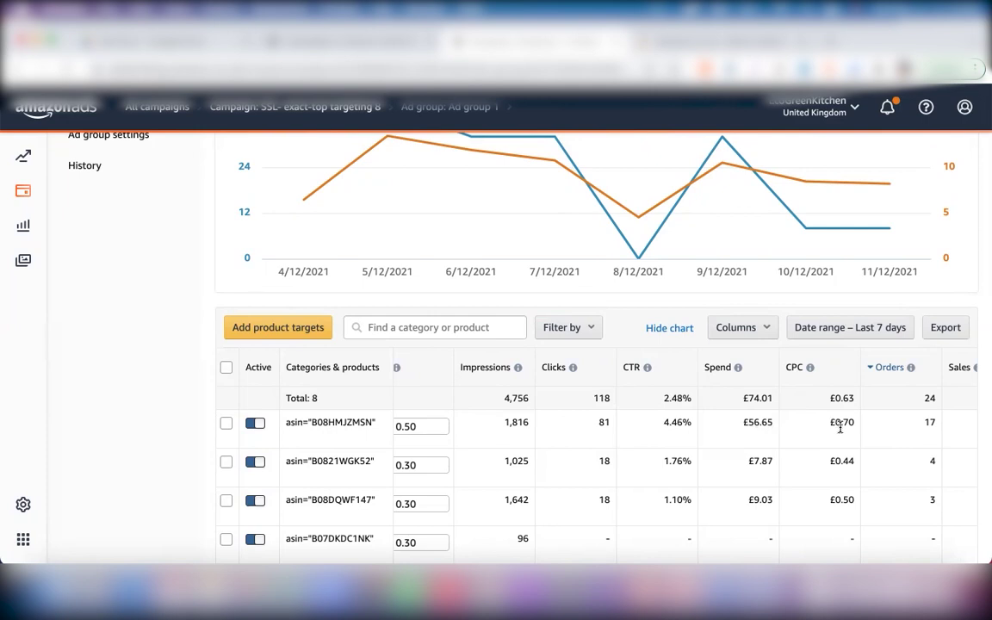
{"action": "scroll", "coordinate": [836, 436], "scroll_direction": "right", "scroll_amount": 4}
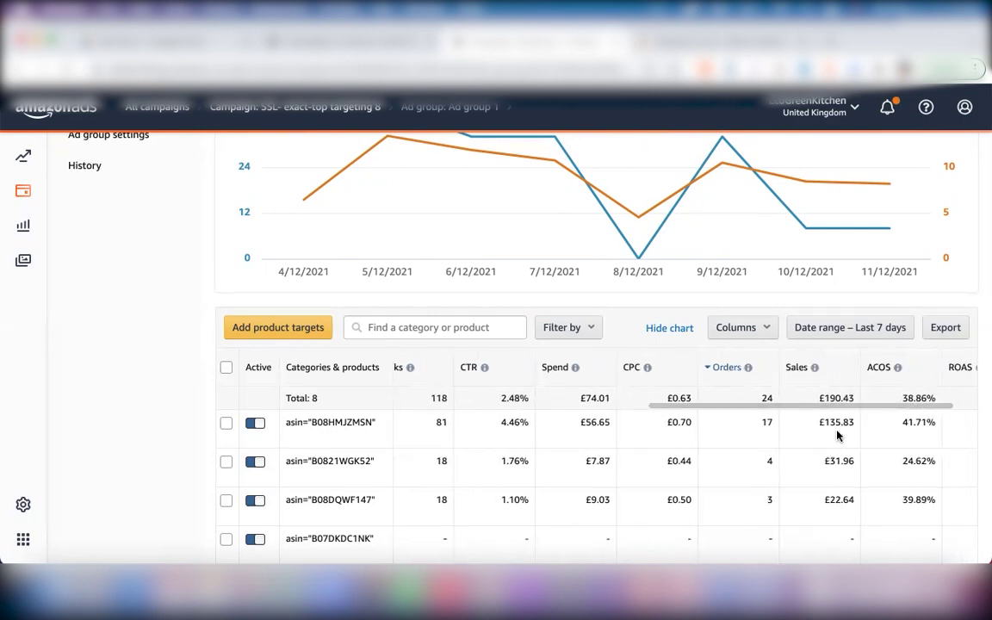
{"action": "scroll", "coordinate": [837, 436], "scroll_direction": "left", "scroll_amount": 2}
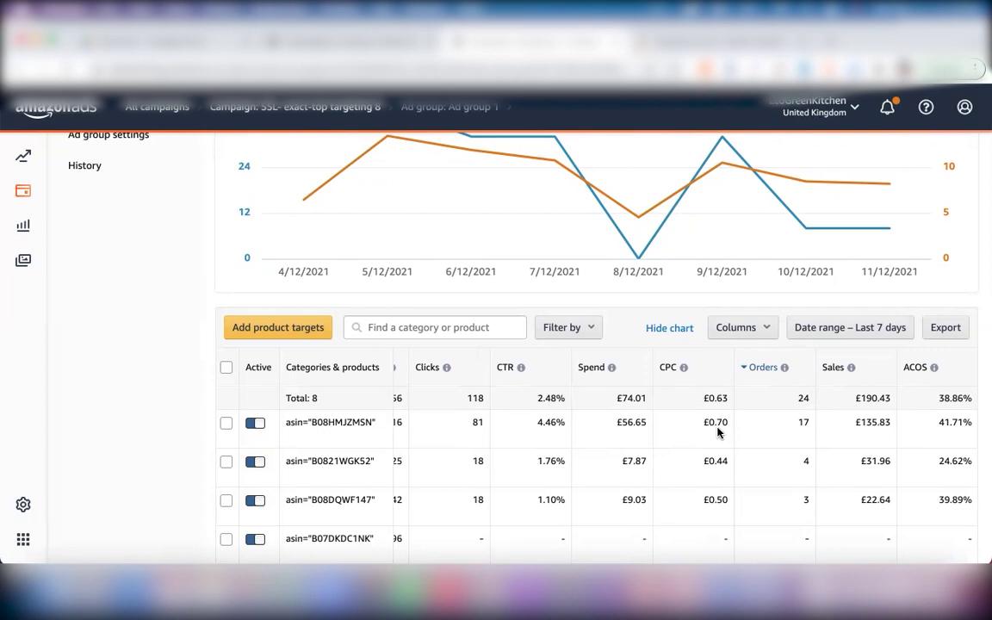
{"action": "scroll", "coordinate": [717, 433], "scroll_direction": "right", "scroll_amount": 1}
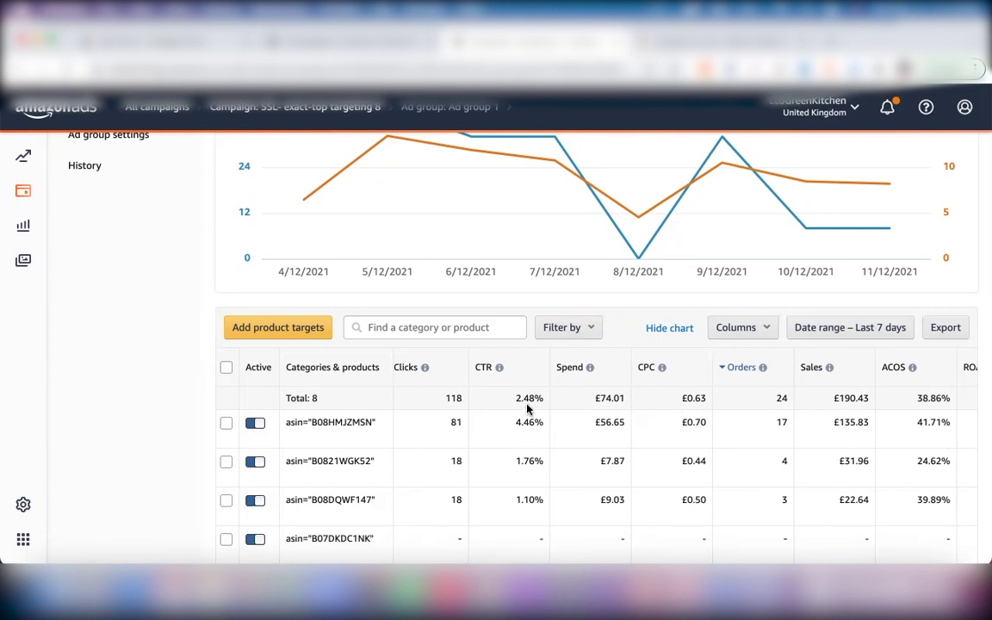
Step: Compare the product targets' impressions and clicks with their spend, sales, ACOS and ROAS
{"action": "scroll", "coordinate": [507, 433], "scroll_direction": "left", "scroll_amount": 3}
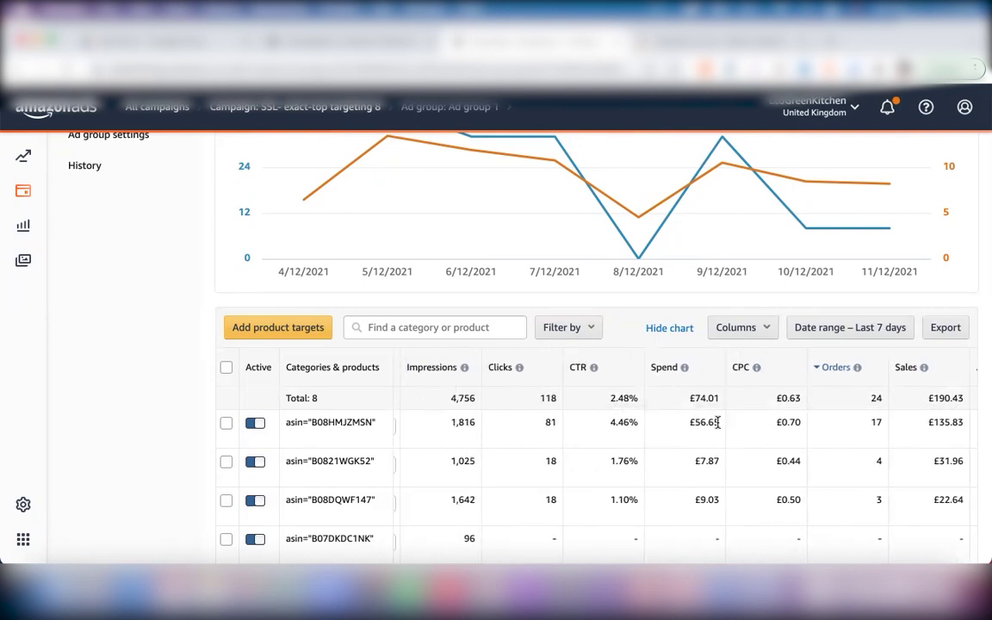
{"action": "scroll", "coordinate": [716, 428], "scroll_direction": "right", "scroll_amount": 3}
{"action": "scroll", "coordinate": [719, 428], "scroll_direction": "right", "scroll_amount": 2}
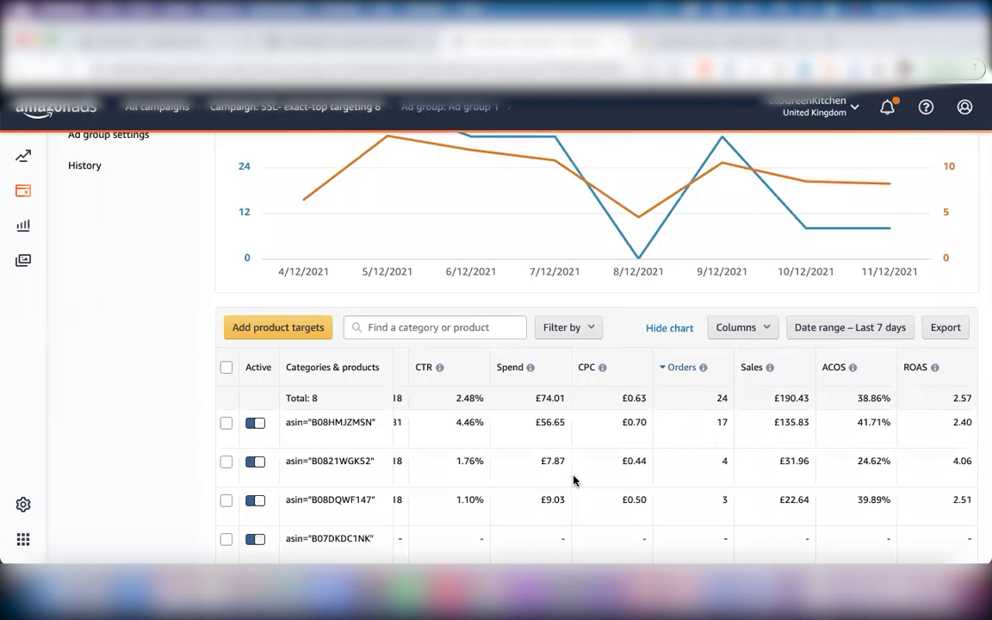
Step: Switch to the PPC KPI notes in Word and start a new paragraph, after one blank line, below "ACOS*ROAS=1(reciprocal)"
{"action": "key", "text": "ctrl+Up"}
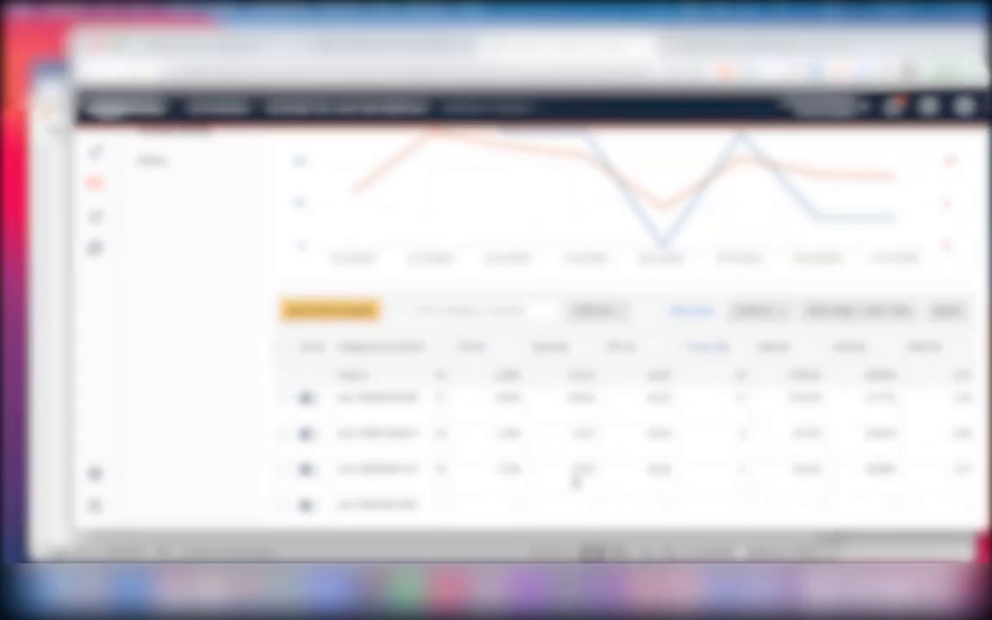
{"action": "left_click", "coordinate": [321, 490]}
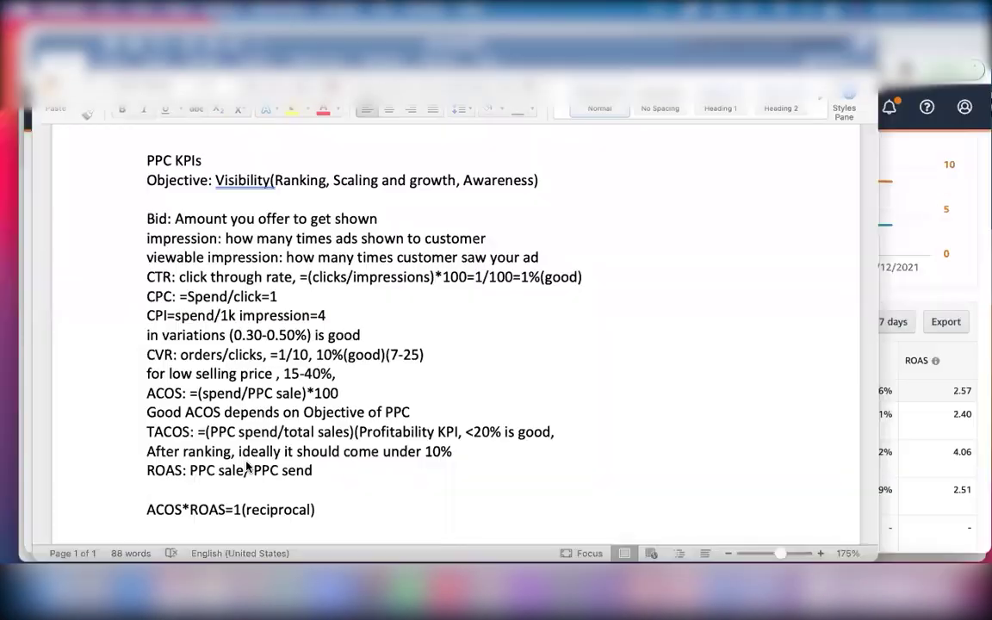
{"action": "scroll", "coordinate": [320, 490], "scroll_direction": "down", "scroll_amount": 1}
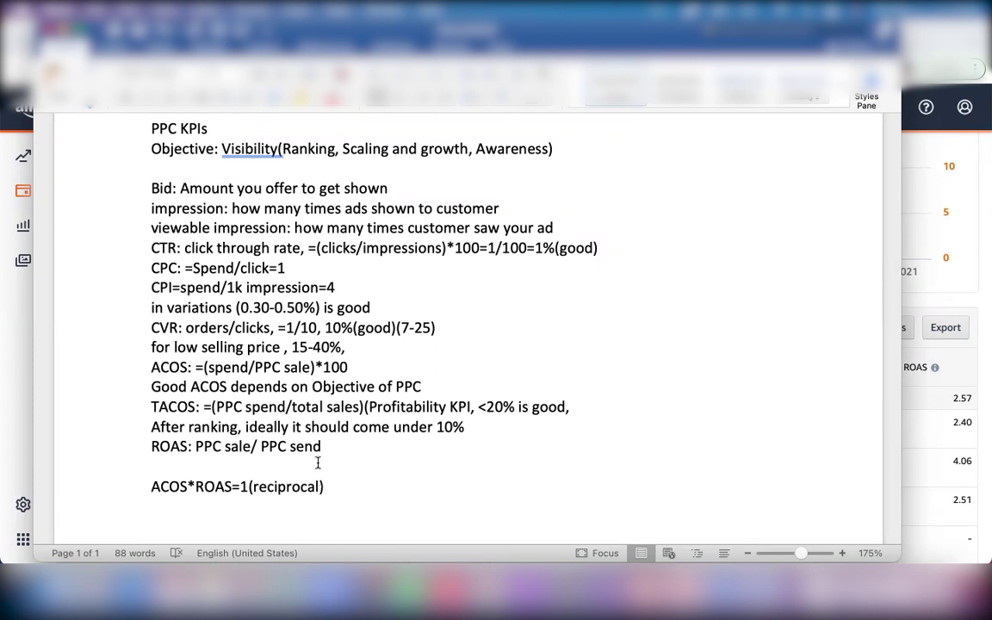
{"action": "double_click", "coordinate": [332, 484]}
{"action": "left_click", "coordinate": [330, 486]}
{"action": "key", "text": "Return"}
{"action": "key", "text": "Return"}
{"action": "scroll", "coordinate": [348, 467], "scroll_direction": "down", "scroll_amount": 2}
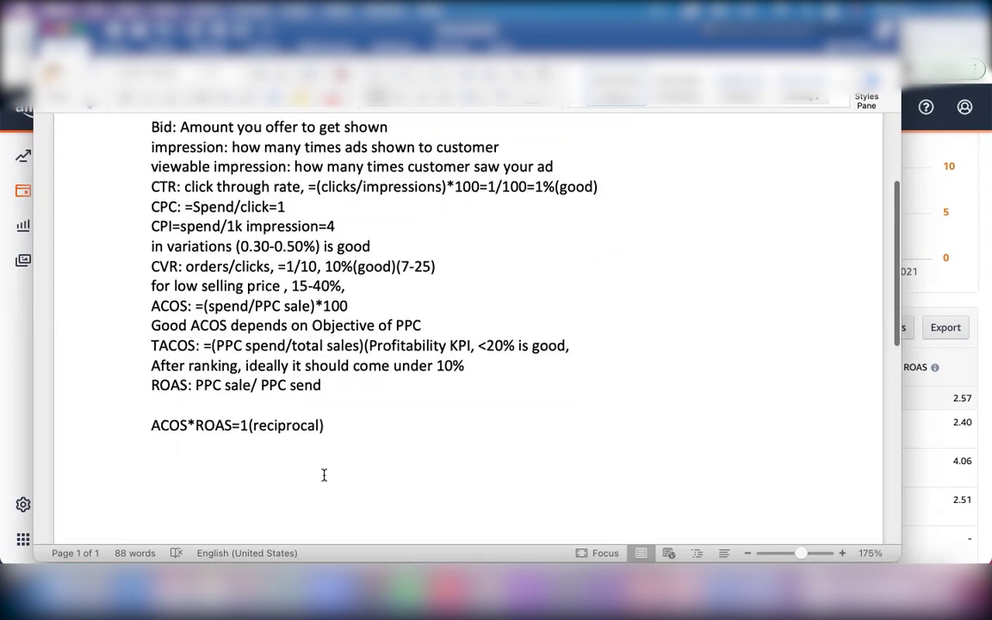
Step: Write the note "AOV= Average of Amount of sales per order," in the new paragraph
{"action": "type", "text": "AOV"}
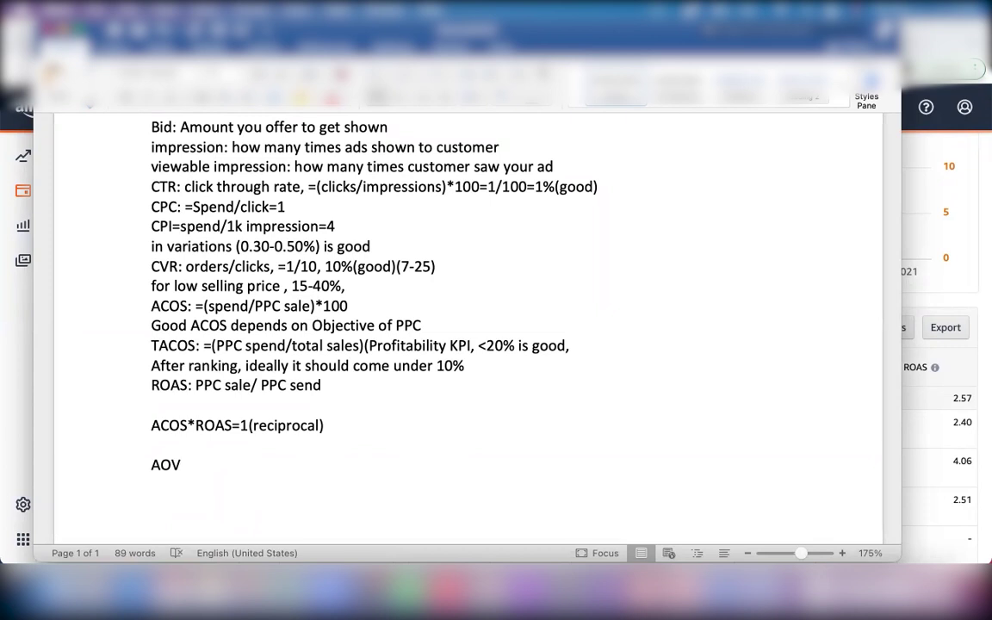
{"action": "type", "text": "="}
{"action": "type", "text": "Amount of sal"}
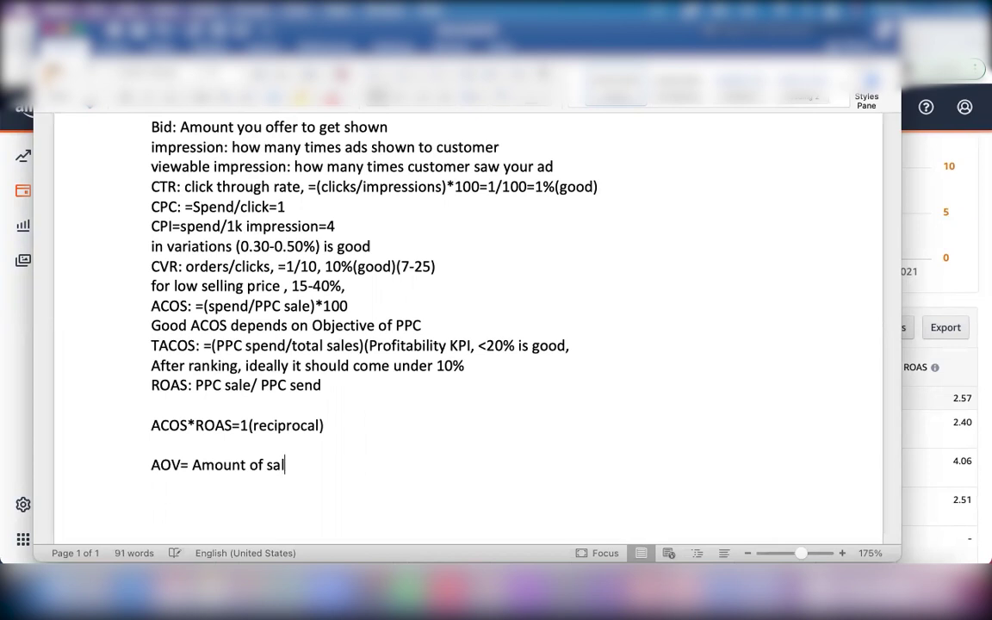
{"action": "type", "text": "es "}
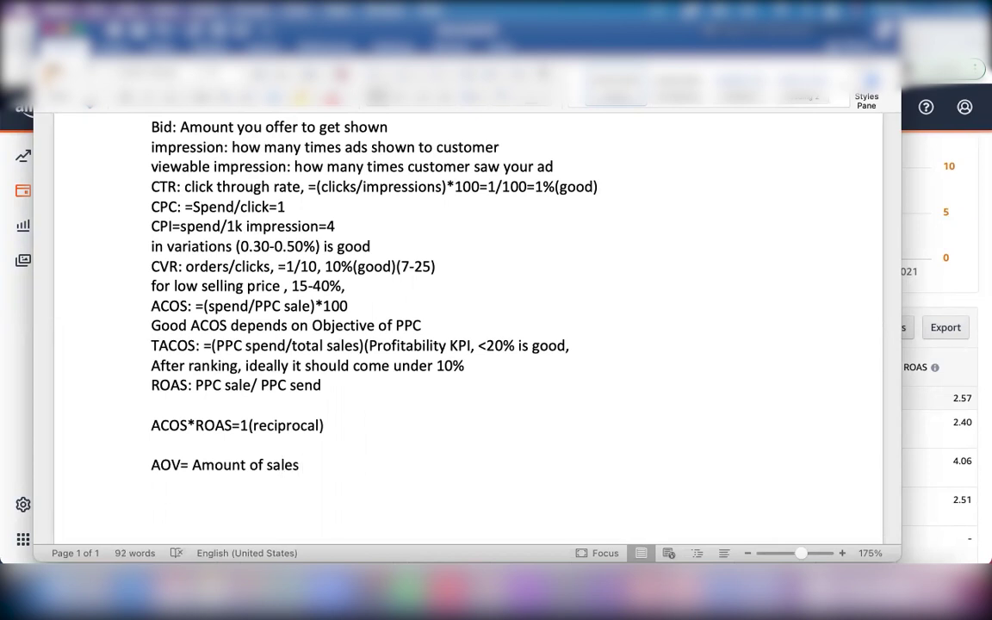
{"action": "type", "text": "per"}
{"action": "left_click", "coordinate": [193, 464]}
{"action": "type", "text": "Average "}
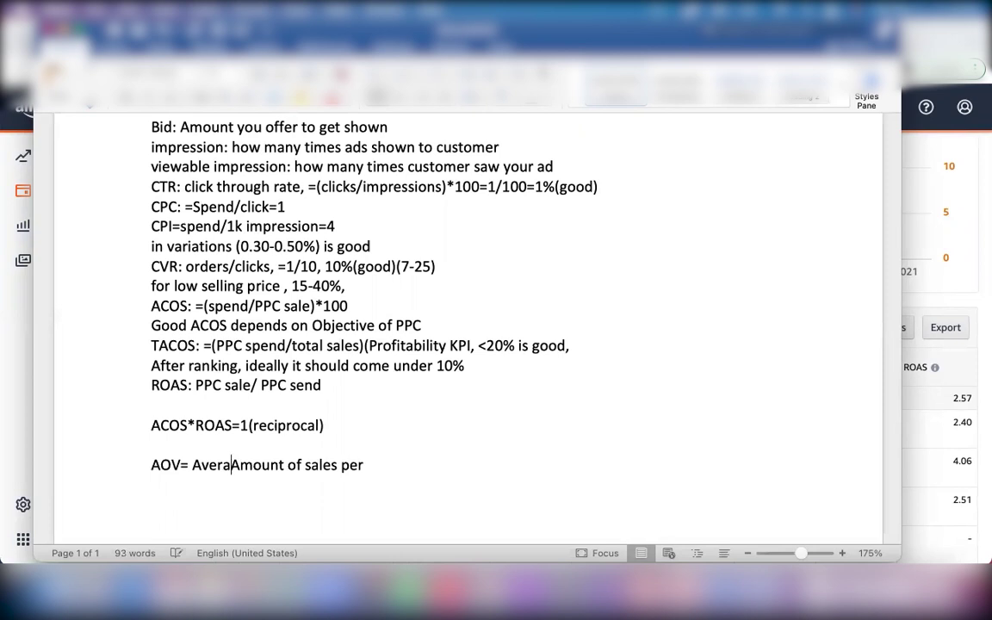
{"action": "type", "text": "of"}
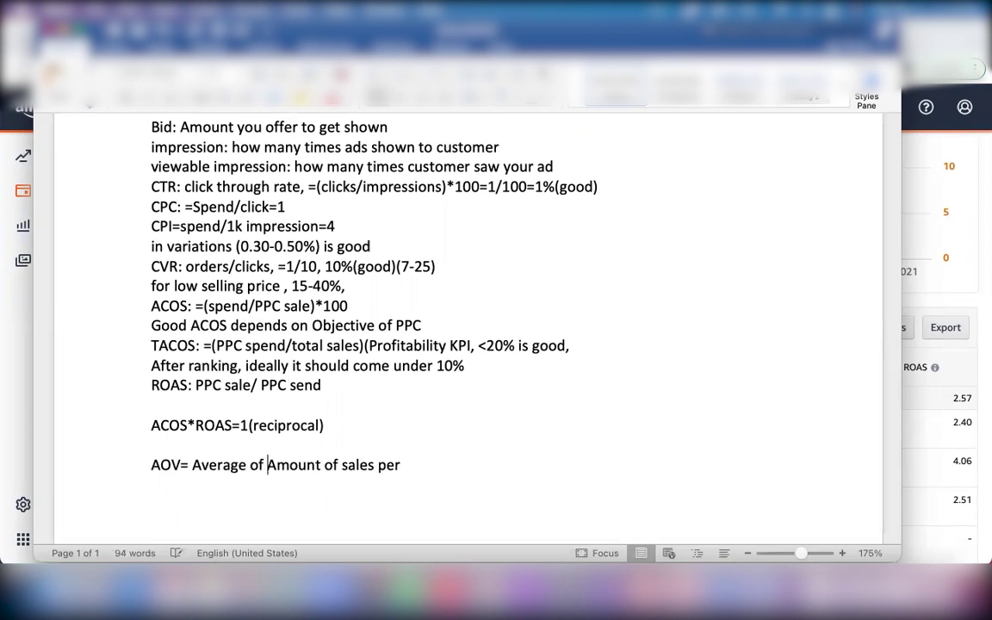
{"action": "left_click", "coordinate": [411, 465]}
{"action": "type", "text": "order"}
{"action": "type", "text": ","}
Step: Add the line "sale is not always equal to selling price" below the AOV definition
{"action": "key", "text": "Return"}
{"action": "type", "text": "sale"}
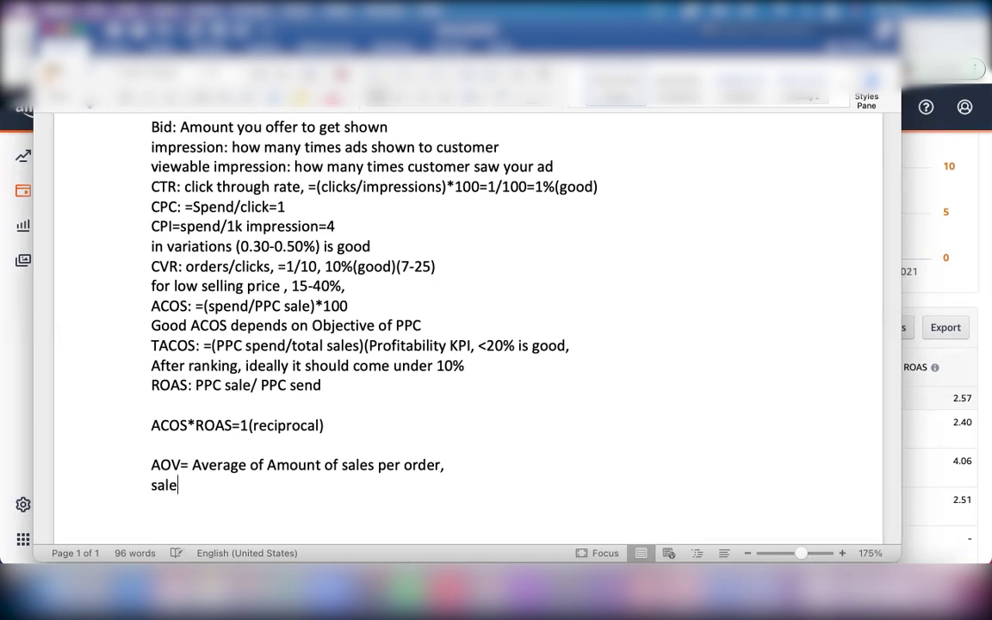
{"action": "type", "text": " is not always e"}
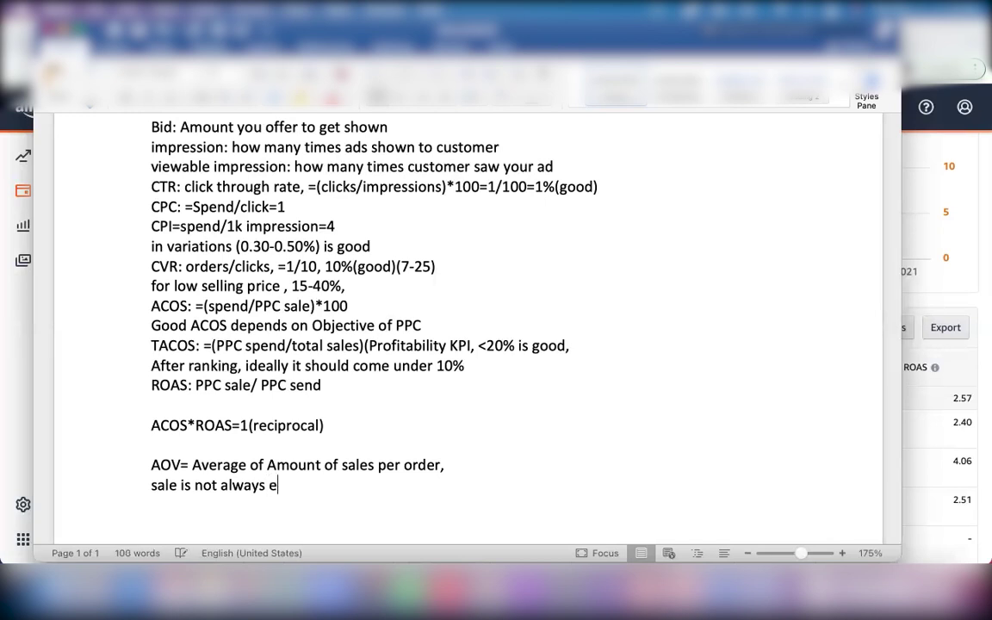
{"action": "type", "text": "qual to sellin"}
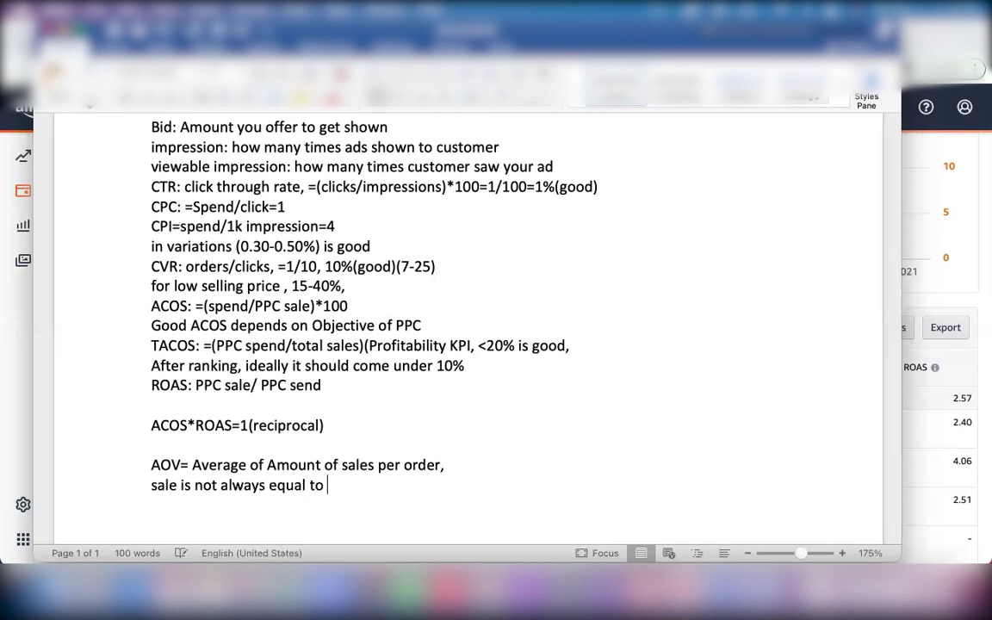
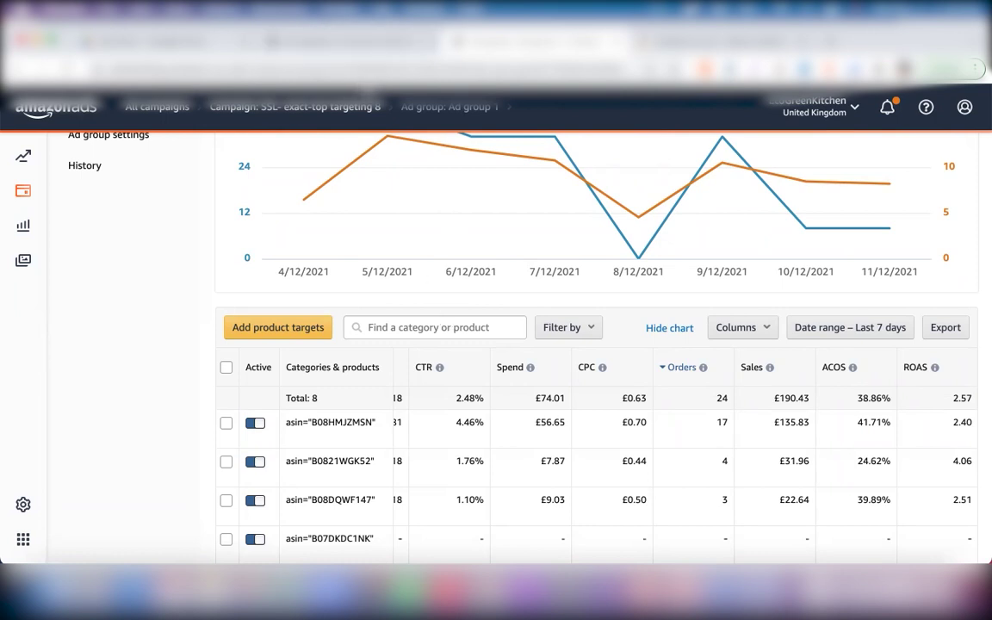
Step: Examine the product targets' suggested bids and set bids alongside their clicks, spend and CPC in Amazon Ads
{"action": "mouse_move", "coordinate": [415, 204]}
{"action": "scroll", "coordinate": [474, 437], "scroll_direction": "left", "scroll_amount": 10}
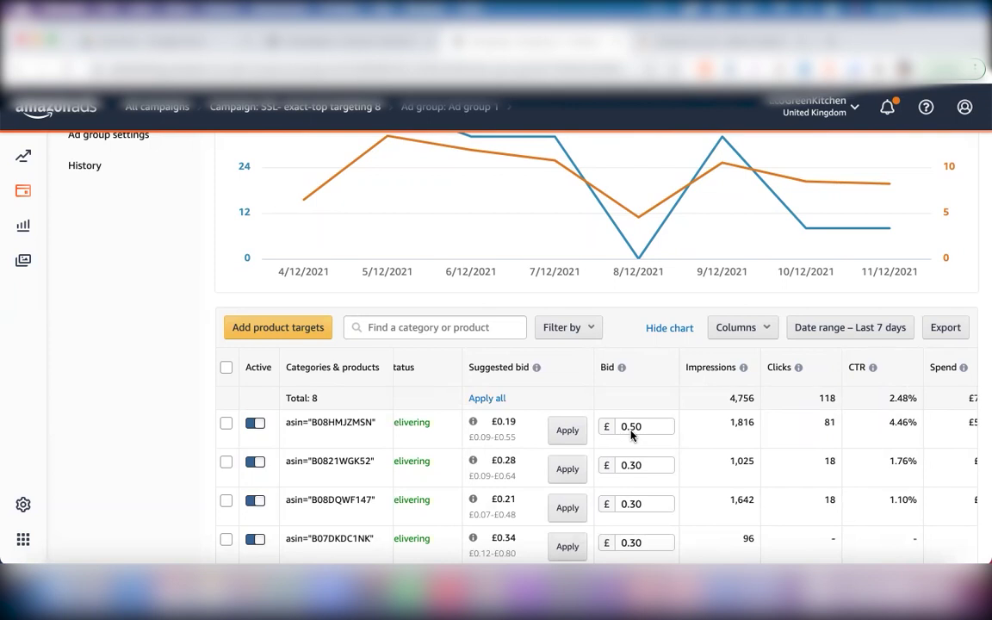
{"action": "scroll", "coordinate": [689, 449], "scroll_direction": "right", "scroll_amount": 1}
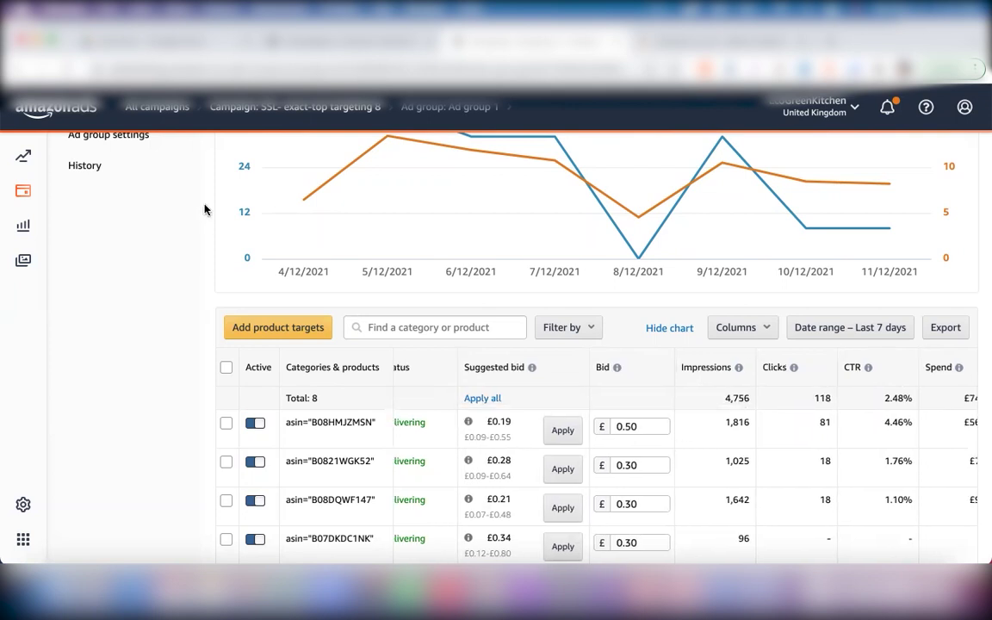
{"action": "scroll", "coordinate": [204, 224], "scroll_direction": "up", "scroll_amount": 2}
{"action": "scroll", "coordinate": [204, 224], "scroll_direction": "down", "scroll_amount": 1}
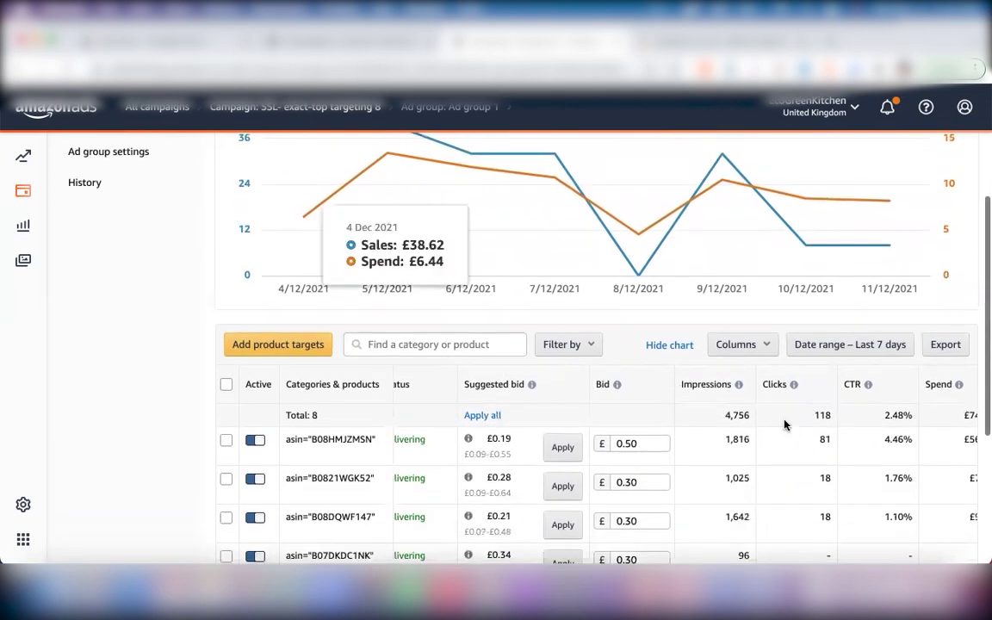
{"action": "scroll", "coordinate": [845, 493], "scroll_direction": "right", "scroll_amount": 5}
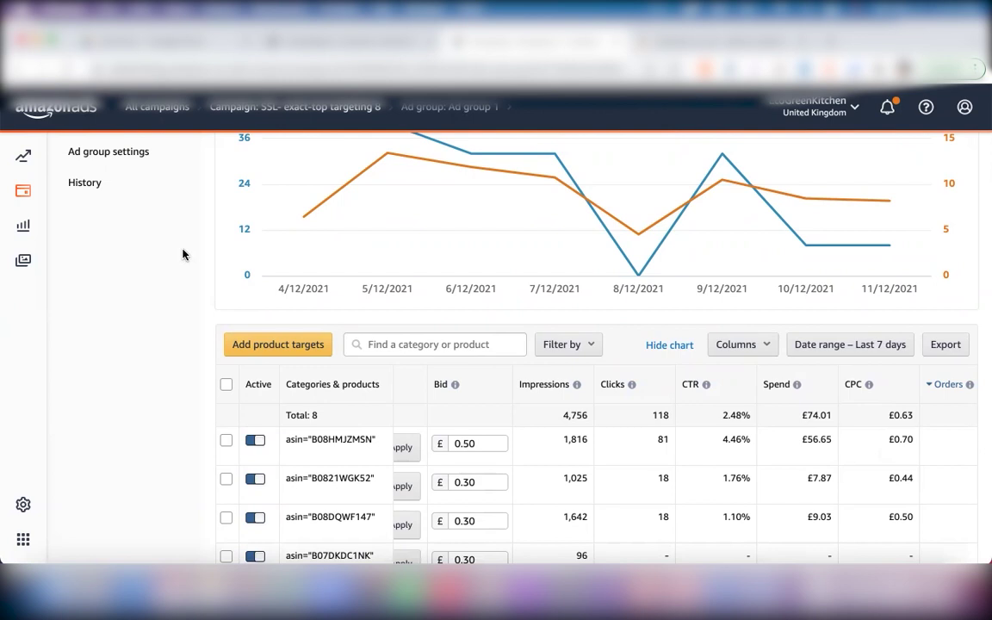
Step: Switch to the Word notes, complete the "max CPC=" line with "CPC at targeted ACOS", and start a new line
{"action": "key", "text": "ctrl+Up"}
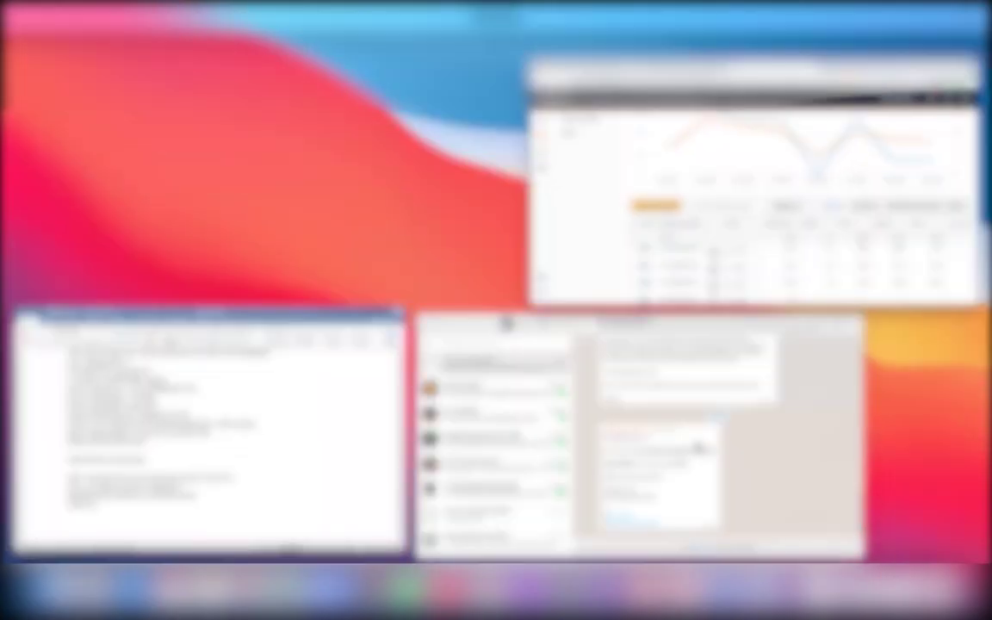
{"action": "left_click", "coordinate": [297, 519]}
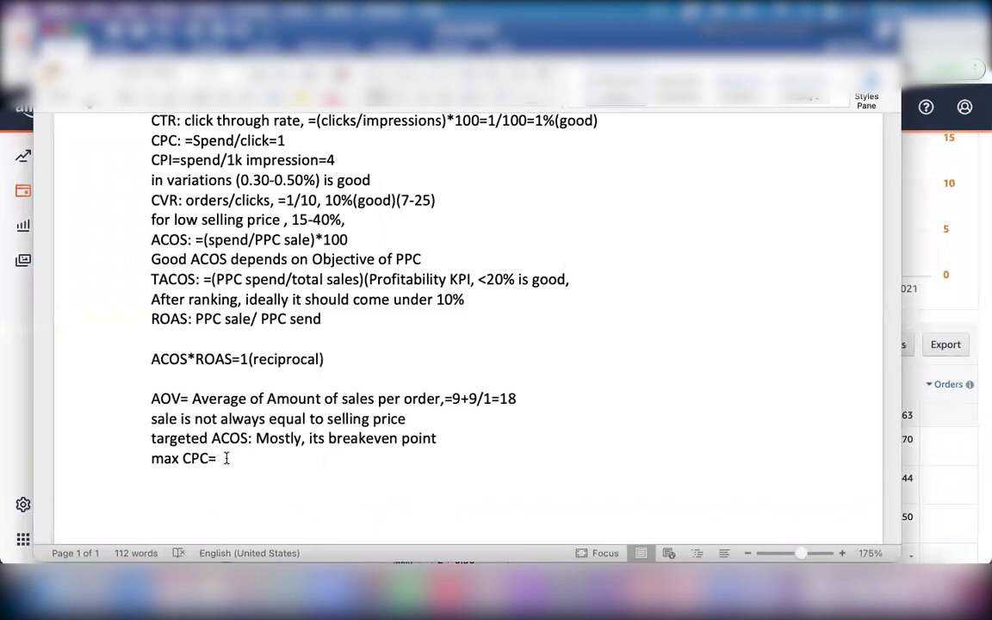
{"action": "type", "text": "CPC at targeted "}
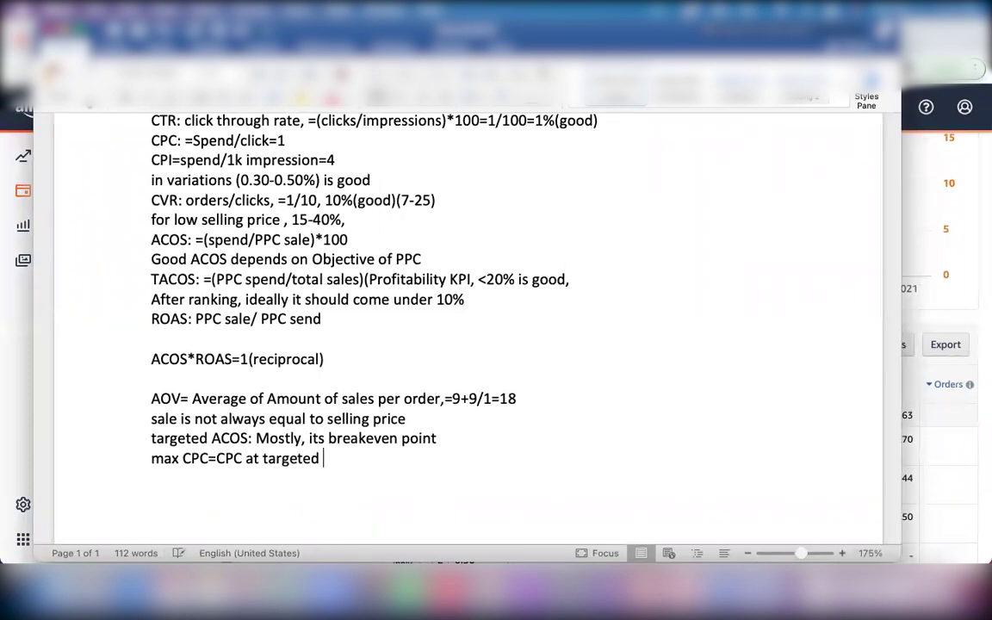
{"action": "type", "text": "ACOS"}
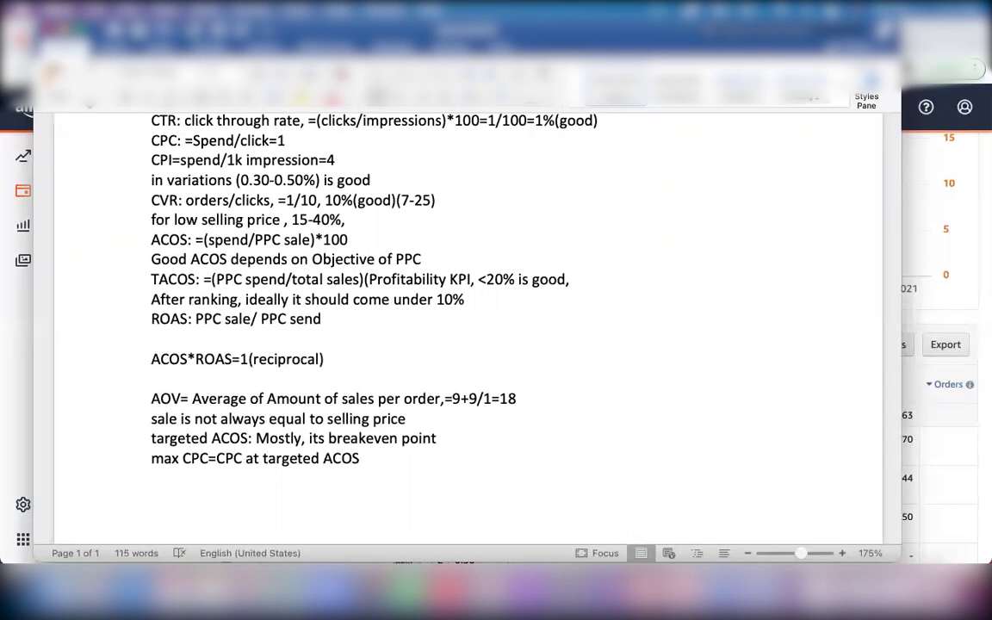
{"action": "key", "text": "Return"}
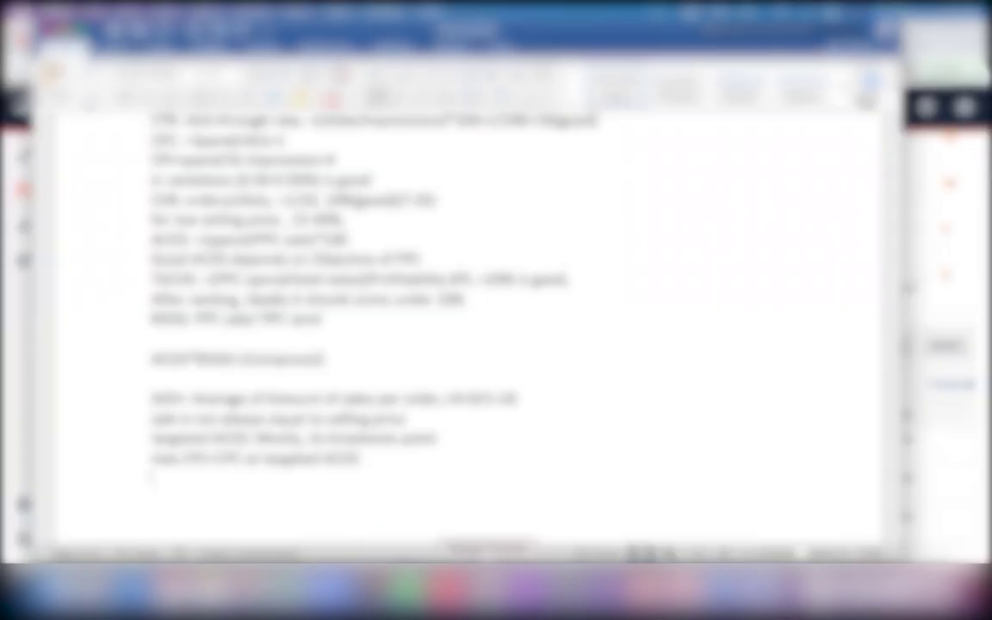
Step: Switch back to Amazon Ads and review the product targets' CPC, orders, sales, ACOS and ROAS
{"action": "key", "text": "ctrl+Up"}
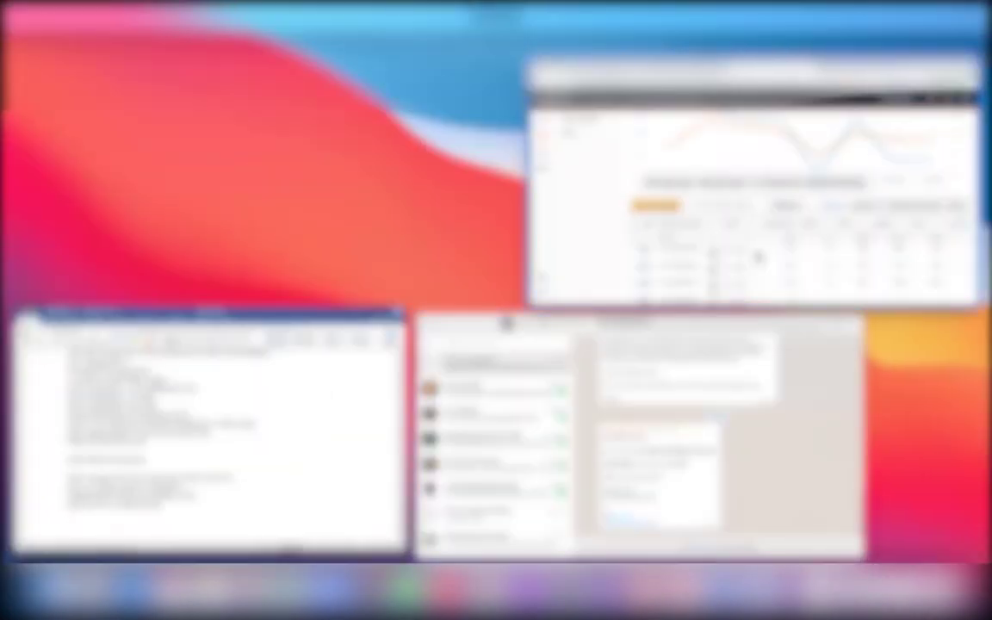
{"action": "left_click", "coordinate": [681, 215]}
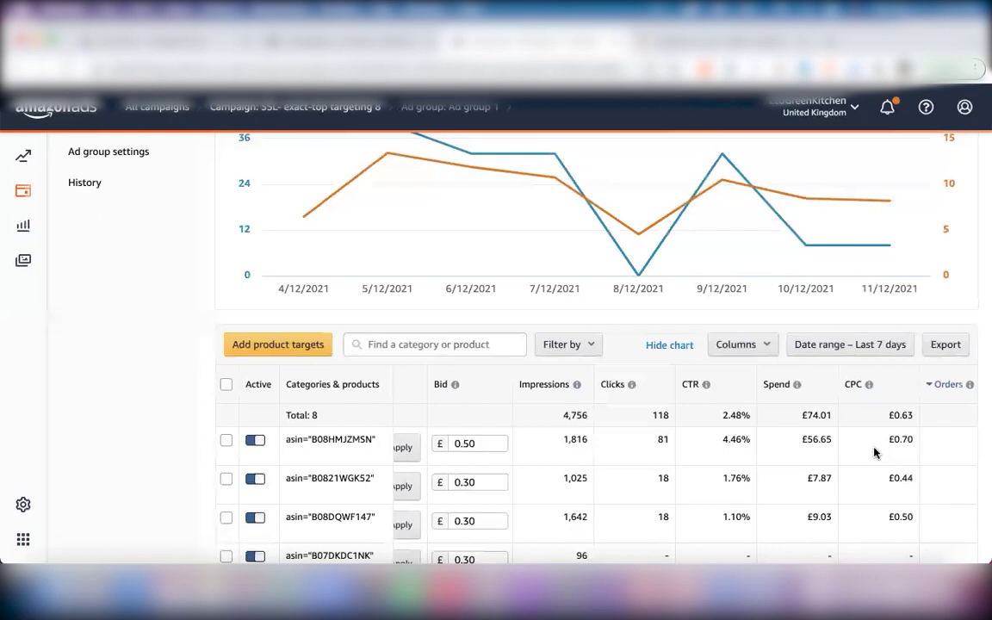
{"action": "scroll", "coordinate": [715, 456], "scroll_direction": "right", "scroll_amount": 2}
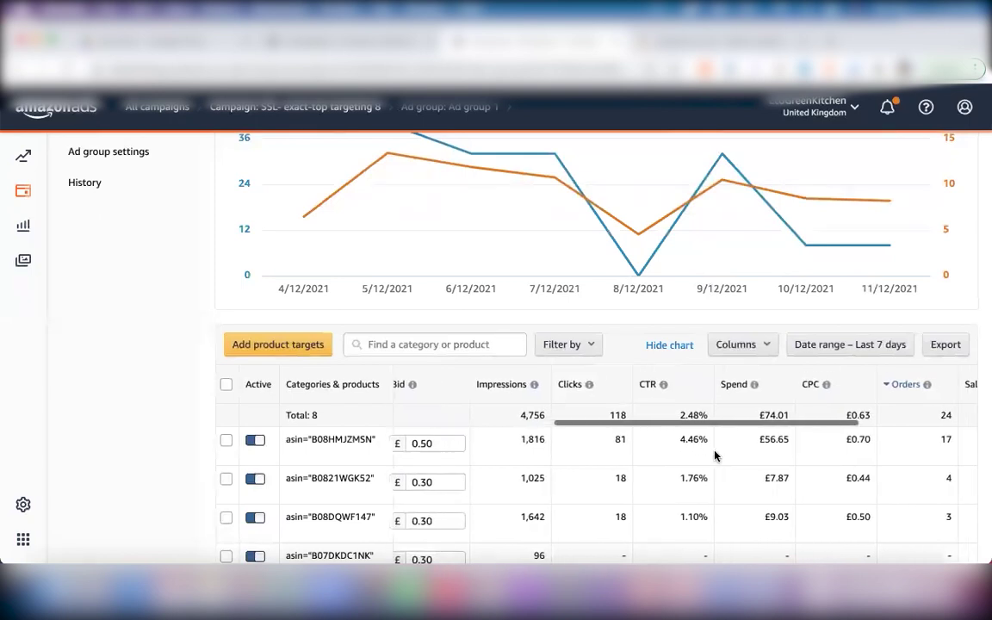
{"action": "scroll", "coordinate": [715, 456], "scroll_direction": "right", "scroll_amount": 3}
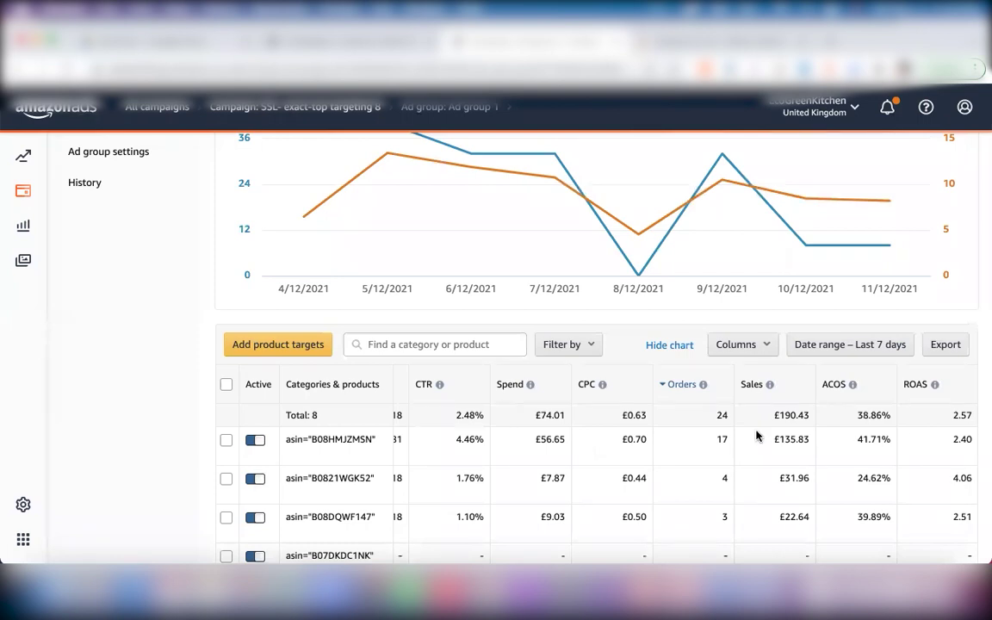
Step: Export the ad group's product target data as a CSV file and open the downloaded file in Excel
{"action": "left_click", "coordinate": [944, 347]}
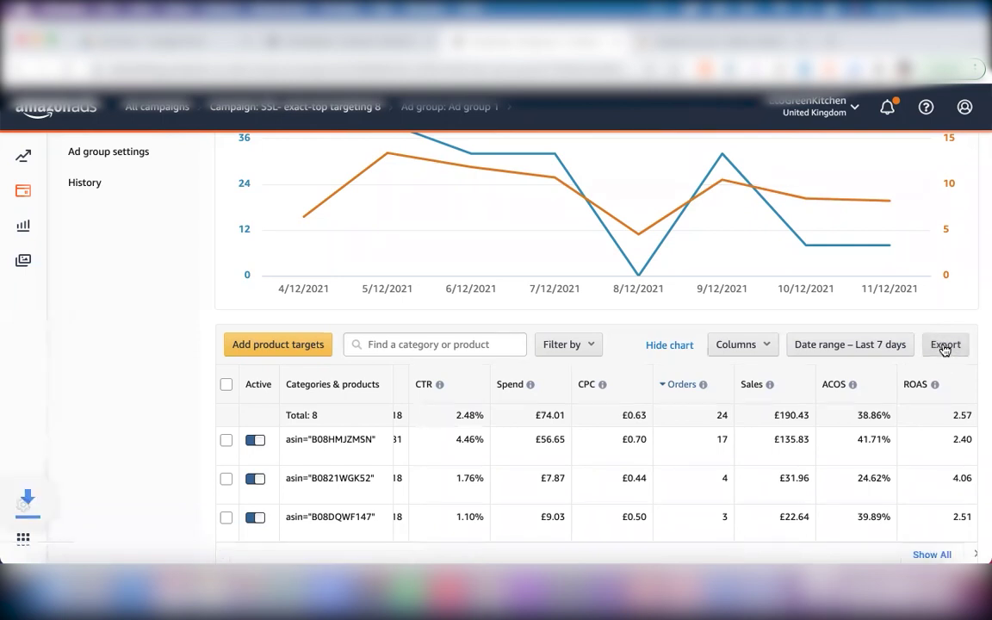
{"action": "left_click", "coordinate": [165, 544]}
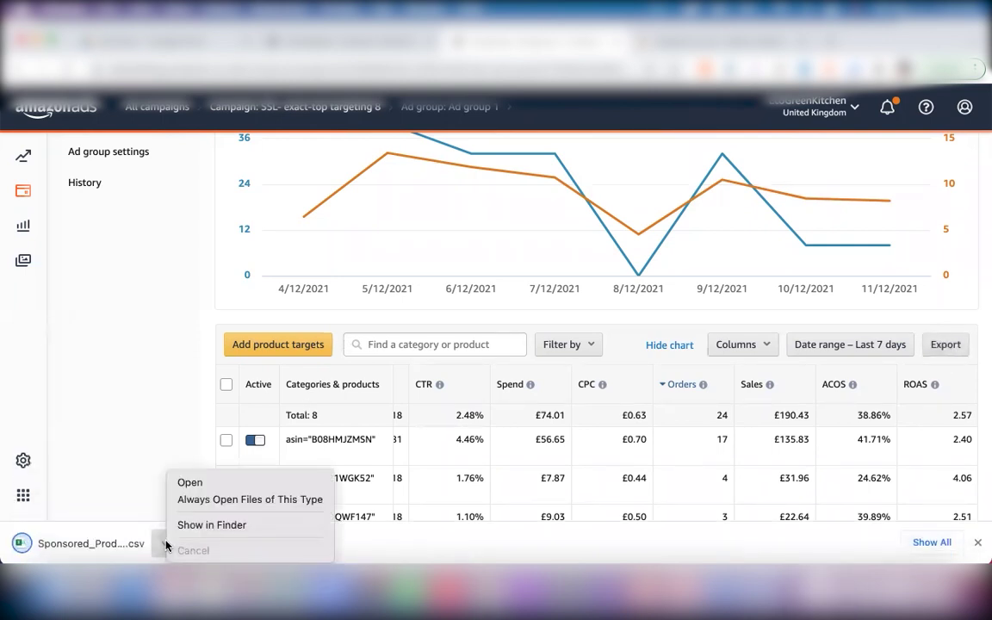
{"action": "left_click", "coordinate": [209, 485]}
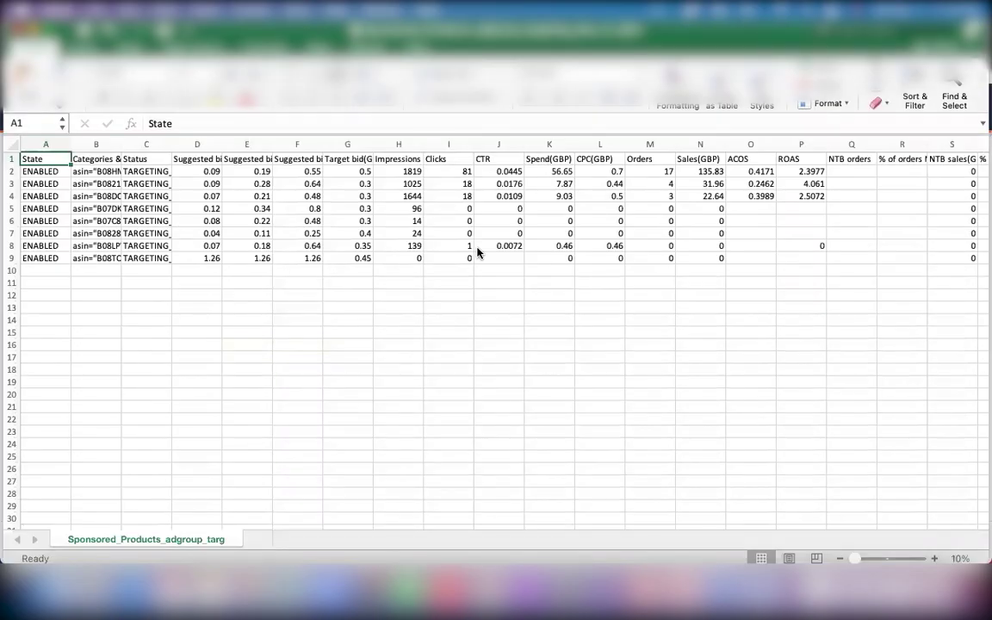
Step: Format the whole ACOS column as percentages
{"action": "scroll", "coordinate": [690, 265], "scroll_direction": "right", "scroll_amount": 3}
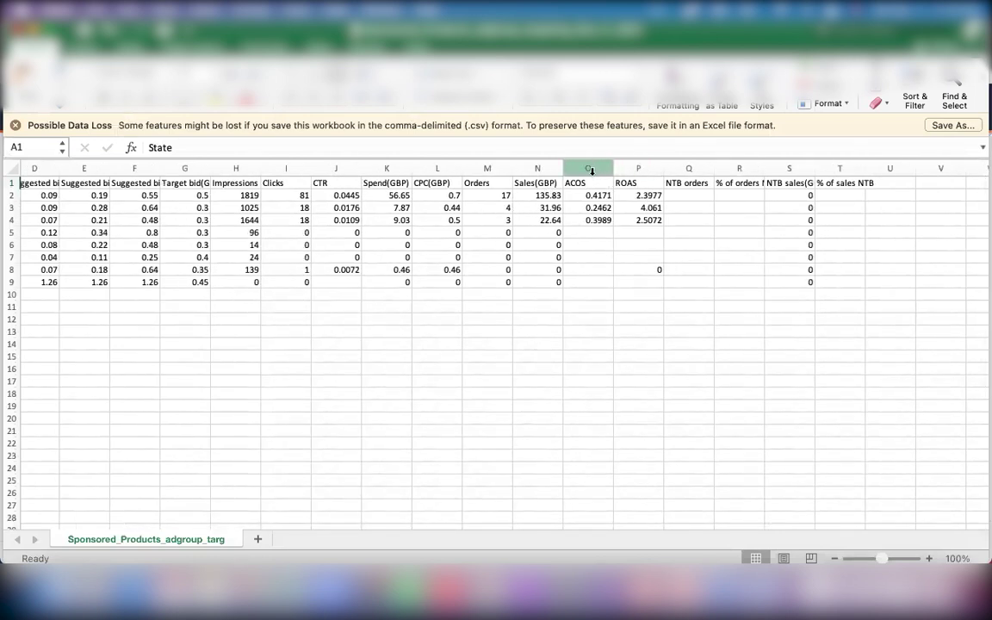
{"action": "left_click", "coordinate": [589, 168]}
{"action": "left_click", "coordinate": [564, 104]}
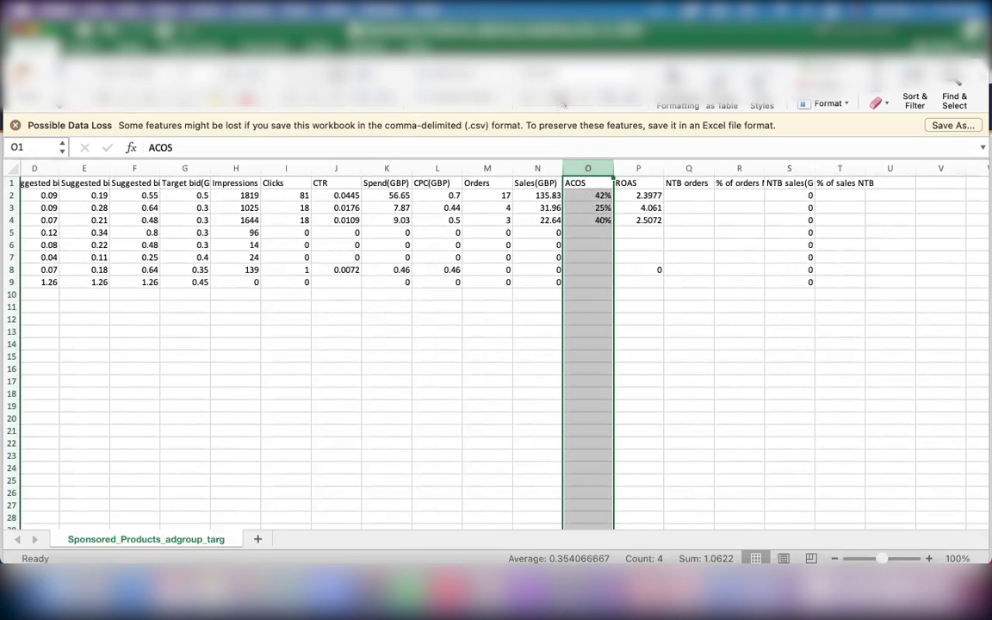
Step: Insert two blank columns between the ACOS and ROAS columns and select the first new column's header cell
{"action": "left_click", "coordinate": [638, 168]}
{"action": "right_click", "coordinate": [638, 168]}
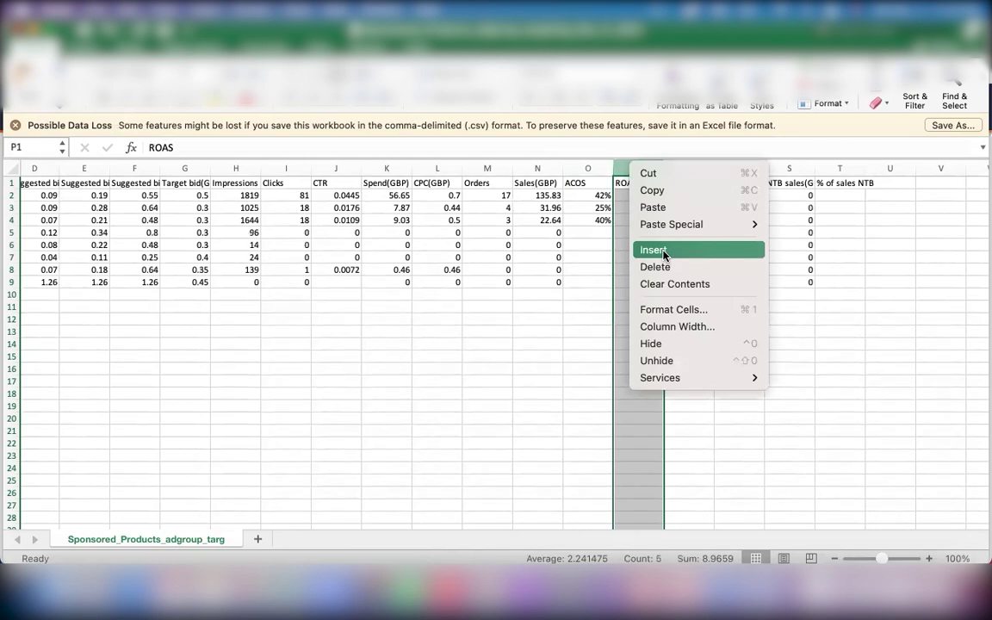
{"action": "left_click", "coordinate": [664, 251]}
{"action": "right_click", "coordinate": [632, 172]}
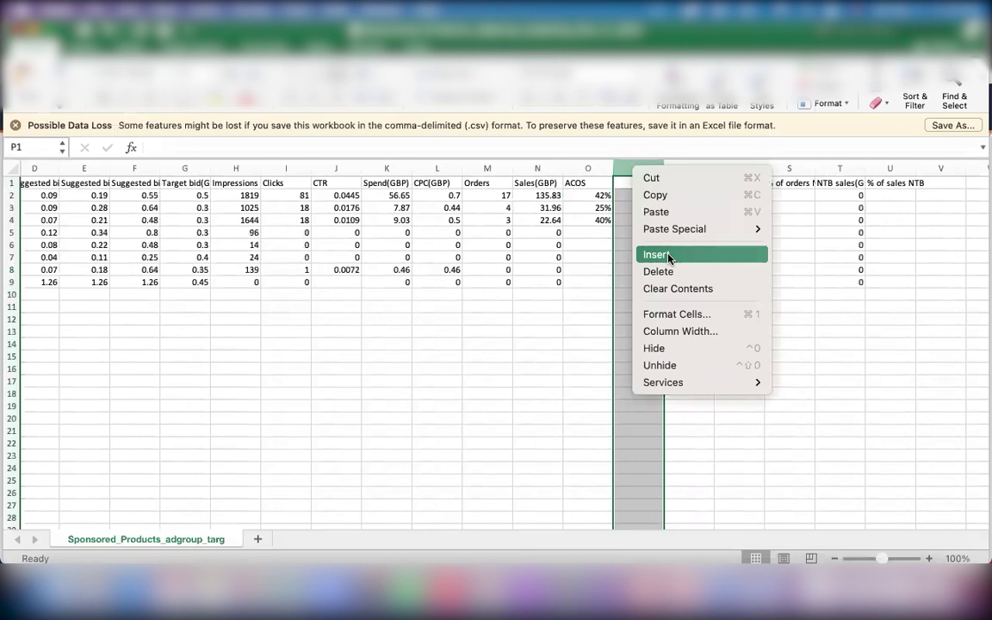
{"action": "left_click", "coordinate": [669, 256]}
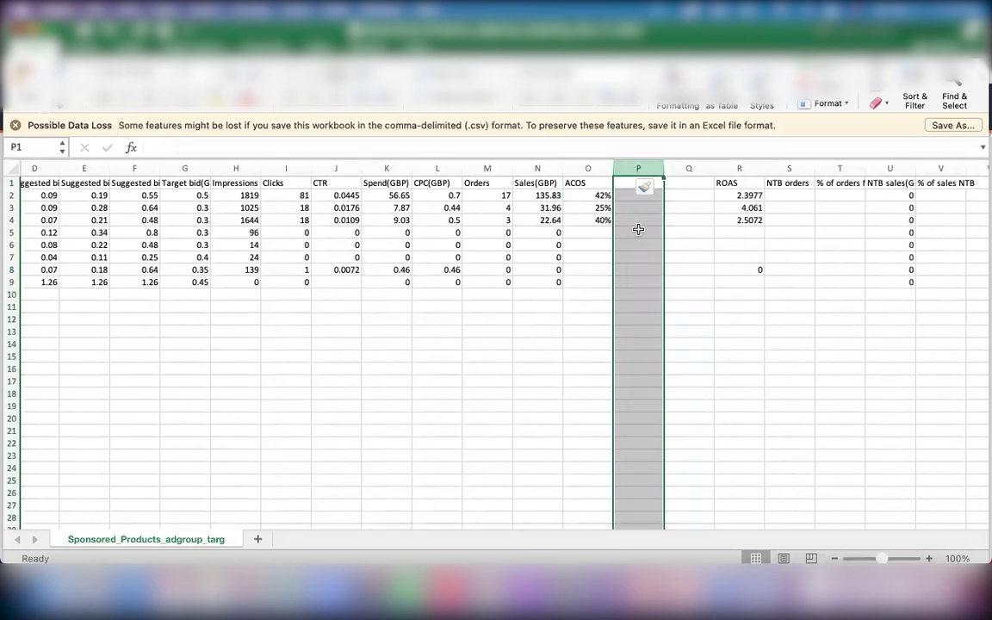
{"action": "left_click", "coordinate": [625, 184]}
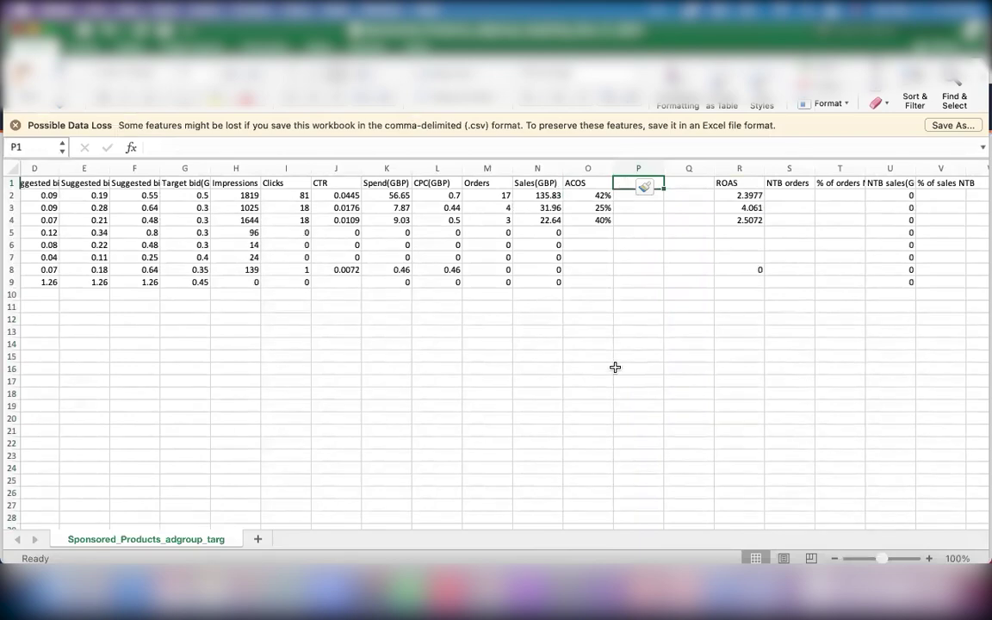
Step: Switch to the Word notes, complete the max CPC line with "AOV*TA*CVR", and add the abbreviation "(TA)" after "targeted ACOS"
{"action": "key", "text": "ctrl+Up"}
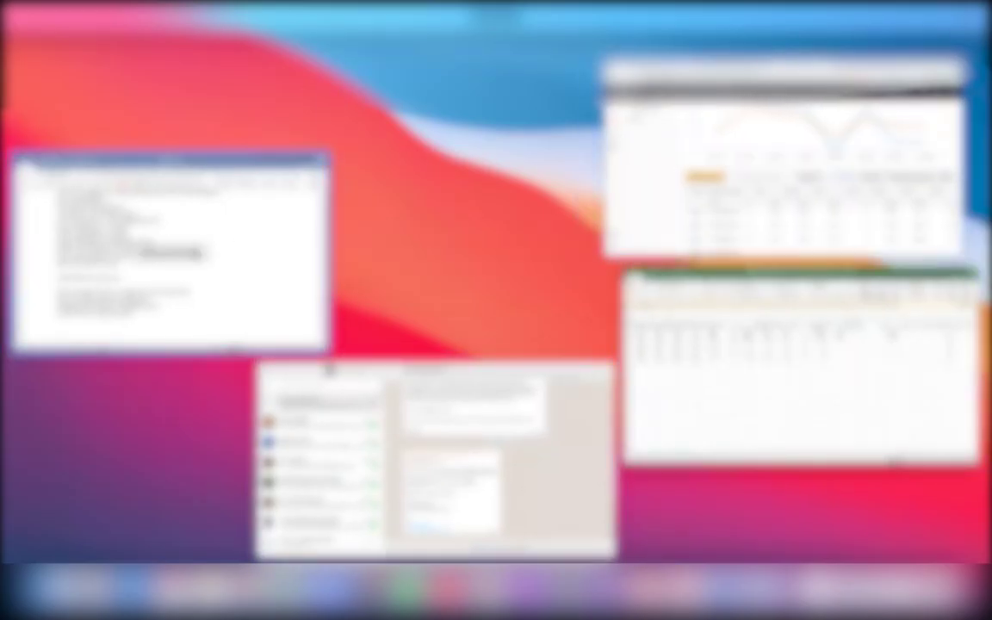
{"action": "left_click", "coordinate": [172, 250]}
{"action": "left_click", "coordinate": [367, 463]}
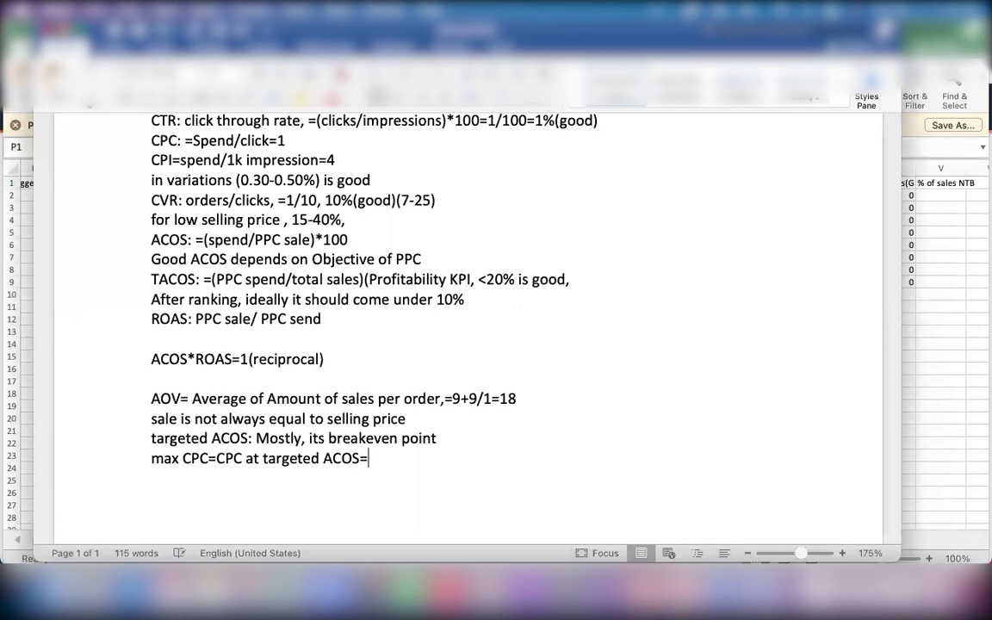
{"action": "type", "text": "AOV"}
{"action": "type", "text": "*"}
{"action": "type", "text": "("}
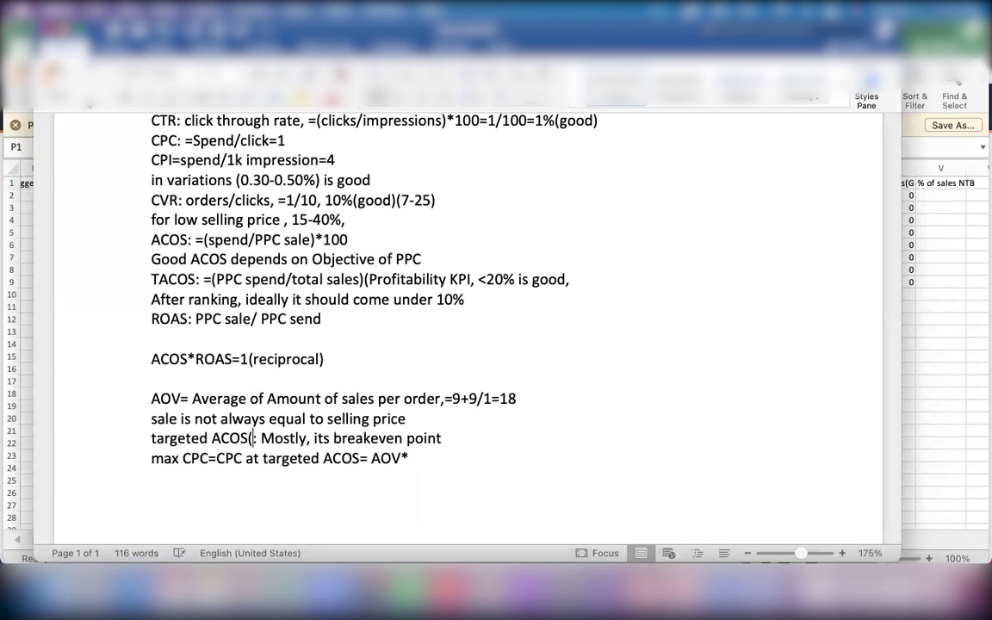
{"action": "type", "text": "TA"}
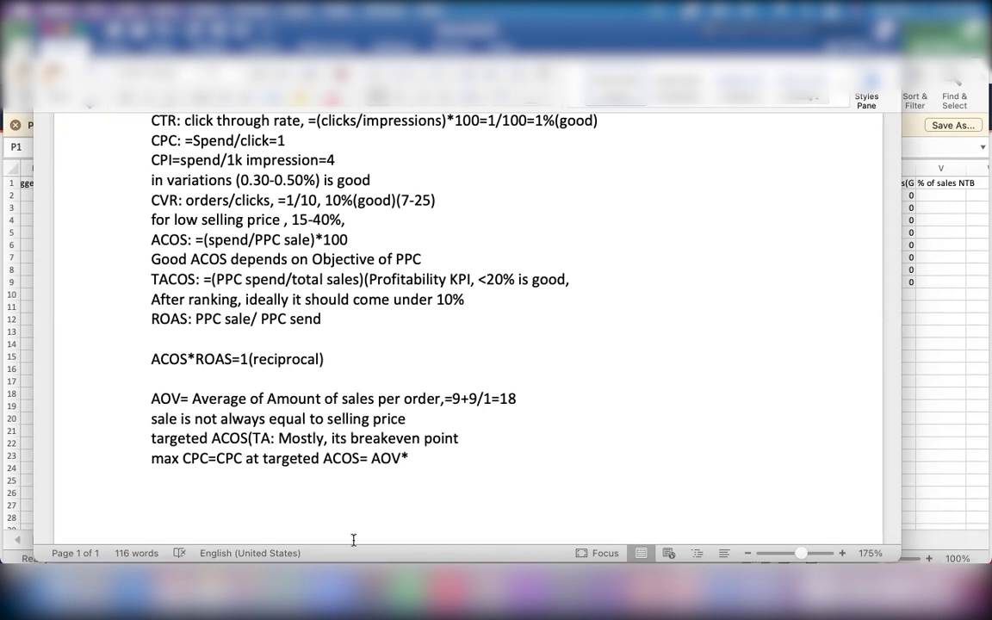
{"action": "type", "text": ")"}
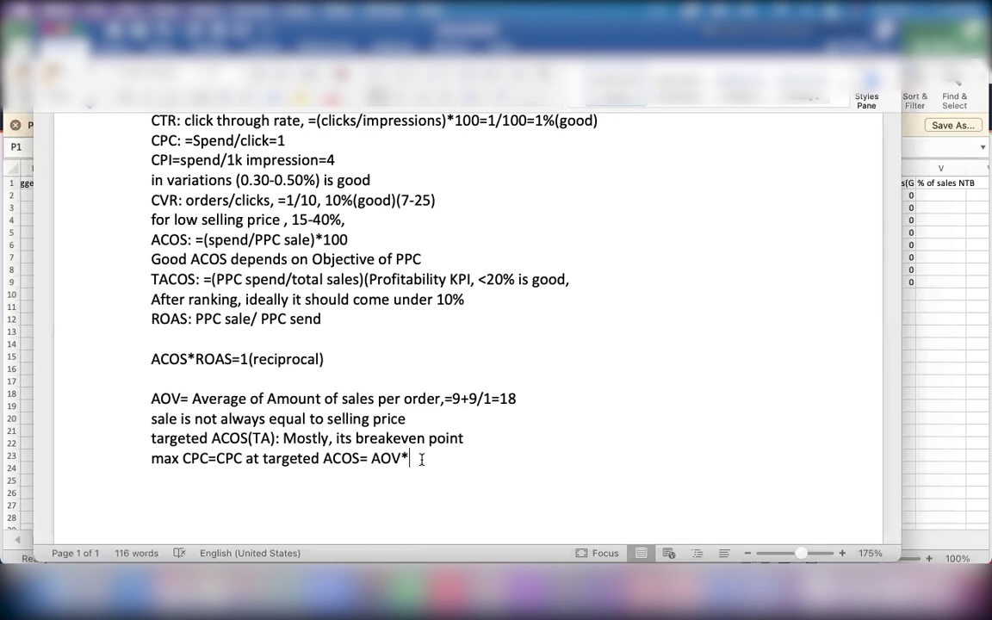
{"action": "type", "text": "TA*CVR"}
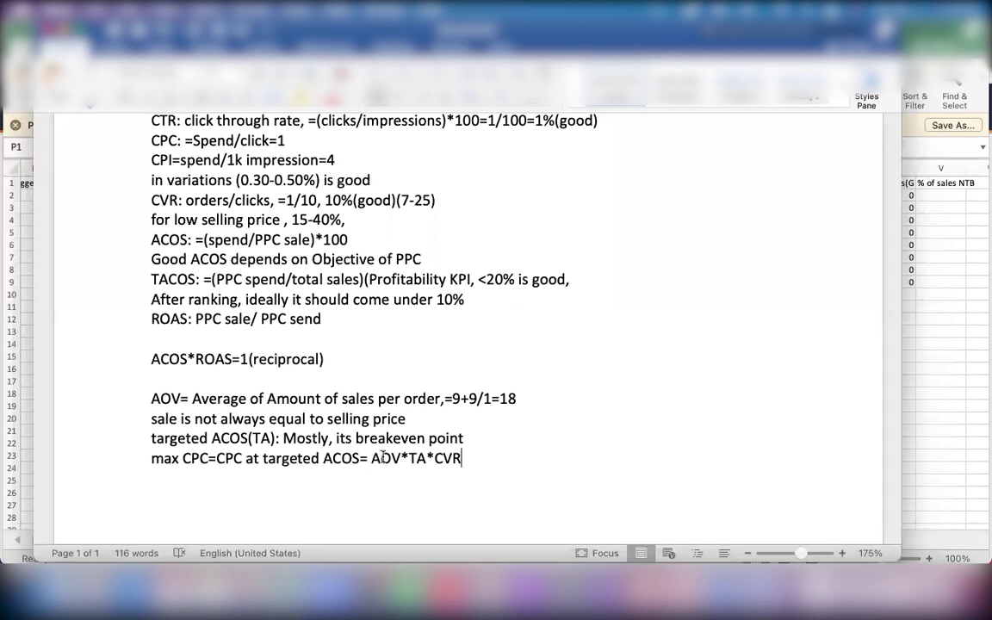
Step: Switch back to Excel, head column P "AOV=", and calculate sales divided by orders in P2 with =N2/M2
{"action": "key", "text": "ctrl+Up"}
{"action": "left_click", "coordinate": [755, 392]}
{"action": "type", "text": "AOV="}
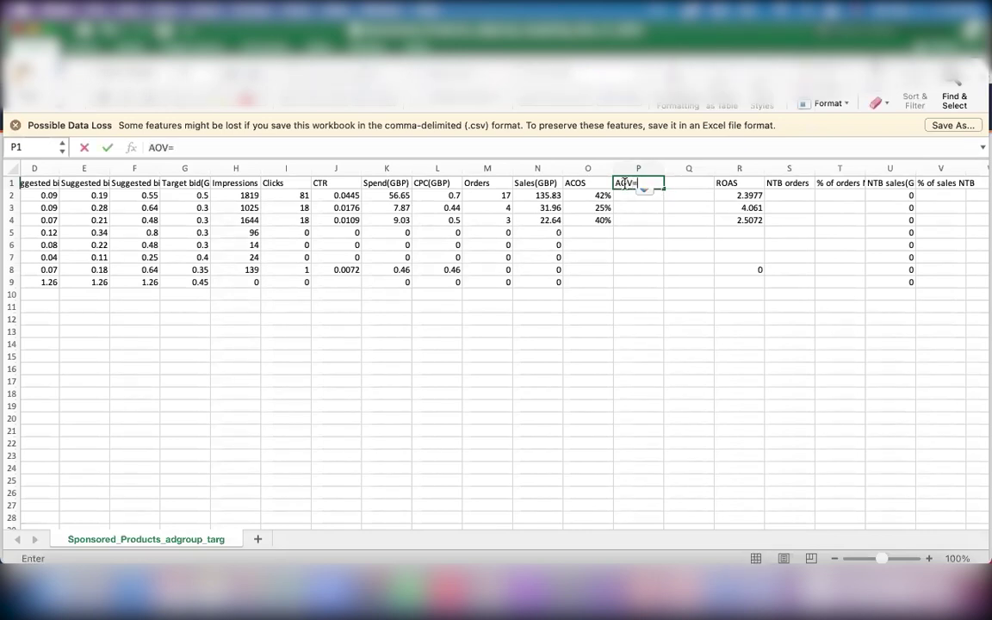
{"action": "left_click", "coordinate": [622, 195]}
{"action": "type", "text": "="}
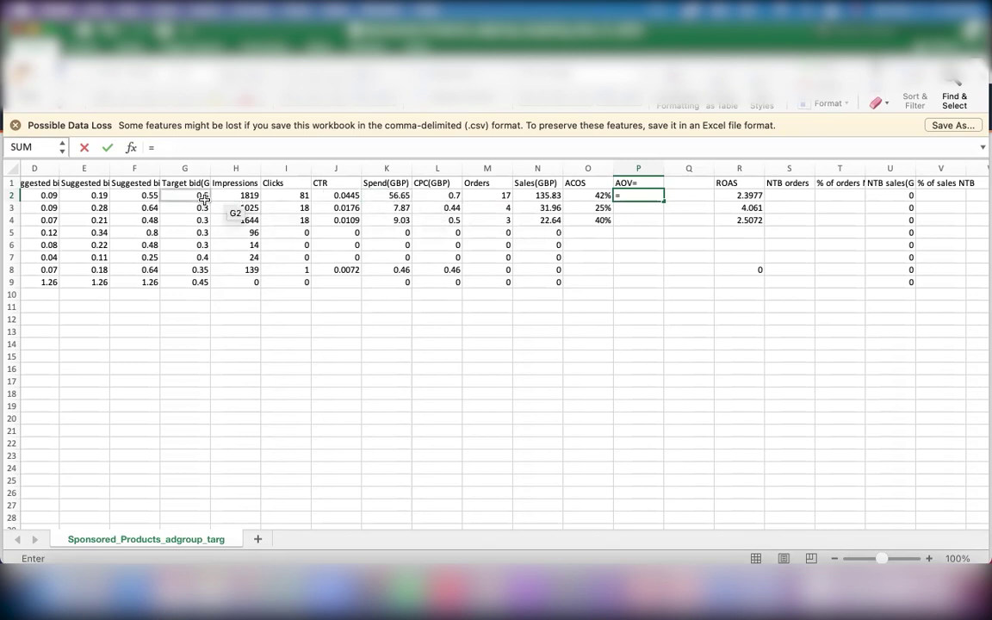
{"action": "scroll", "coordinate": [204, 197], "scroll_direction": "left", "scroll_amount": 3}
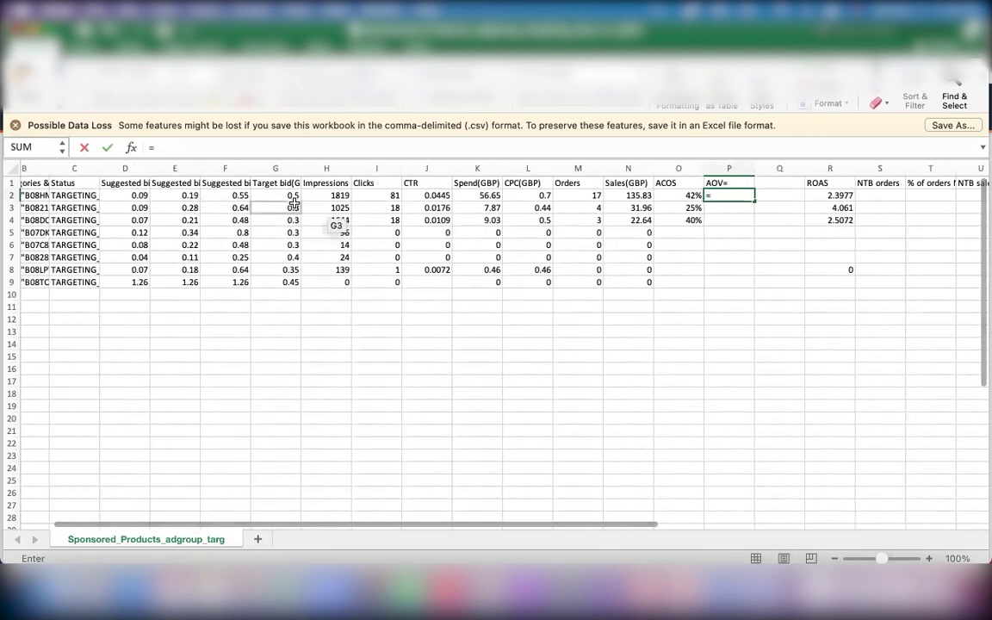
{"action": "left_click", "coordinate": [635, 197]}
{"action": "type", "text": "/"}
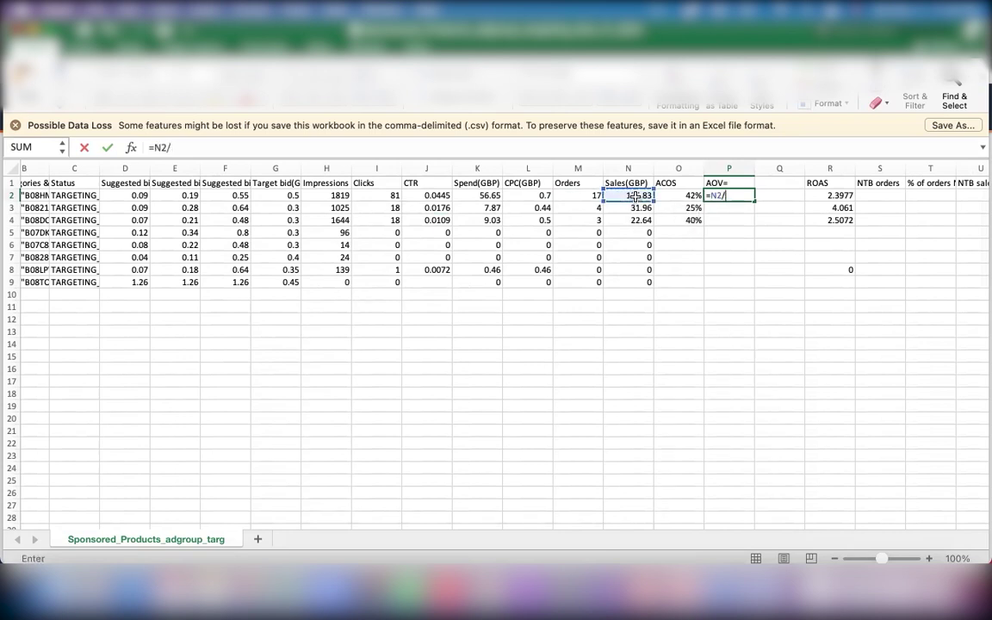
{"action": "left_click", "coordinate": [582, 196]}
{"action": "key", "text": "Return"}
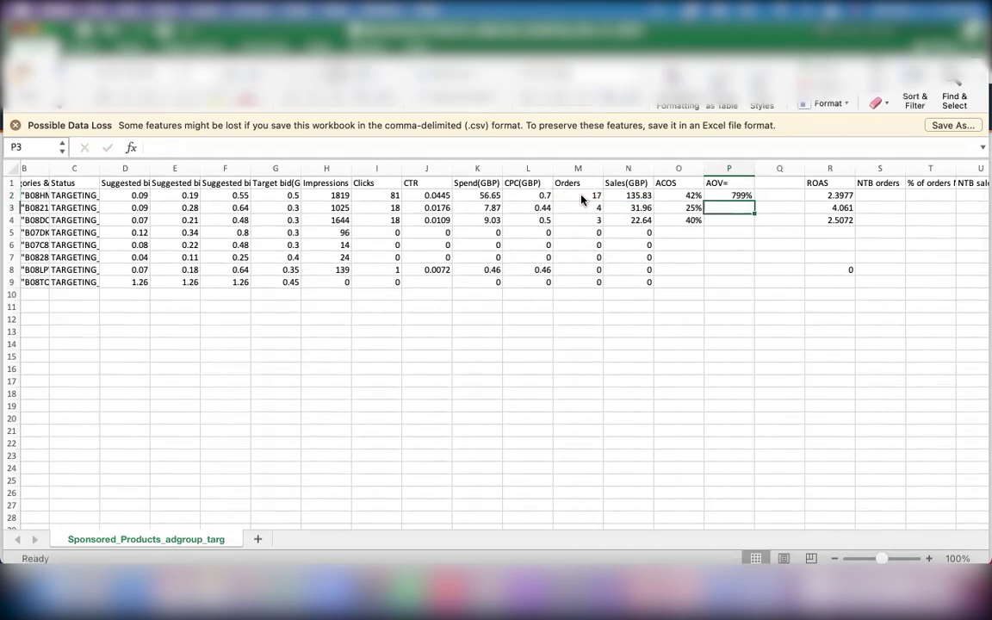
Step: Format the whole AOV column as Number
{"action": "left_click", "coordinate": [725, 169]}
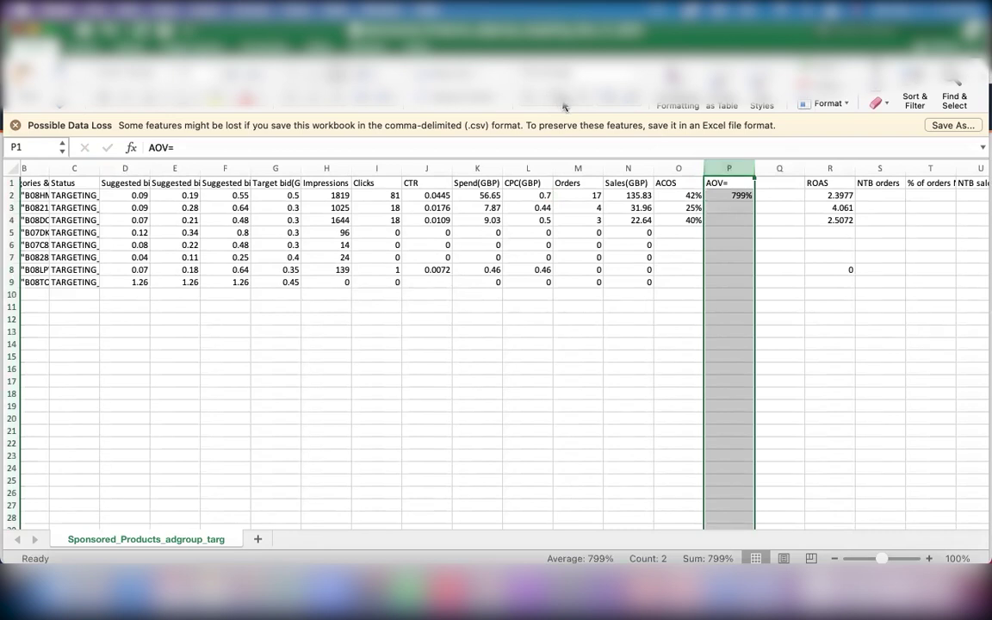
{"action": "left_click", "coordinate": [549, 67]}
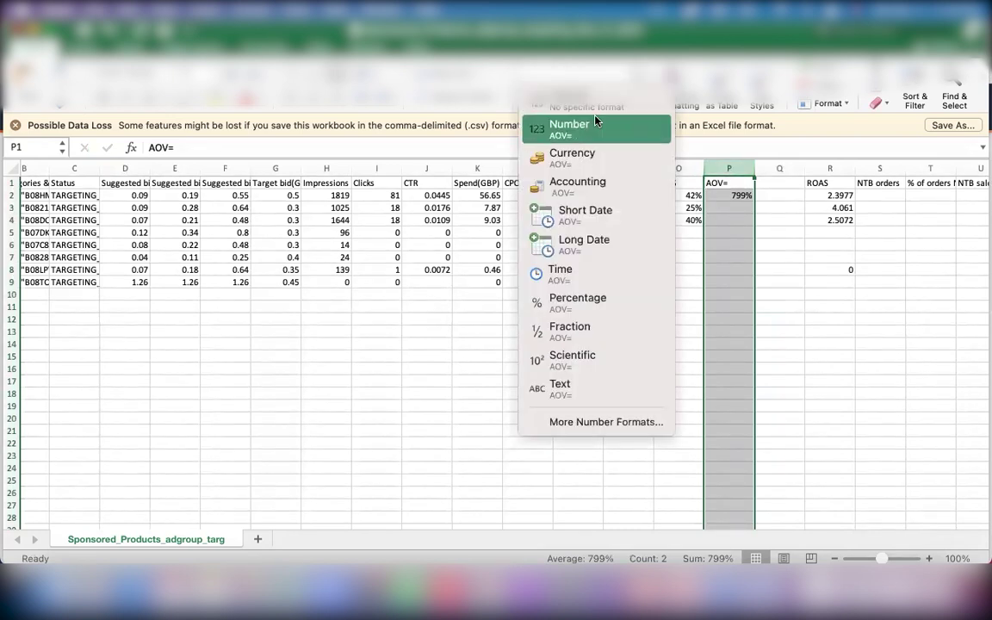
{"action": "key", "text": "Escape"}
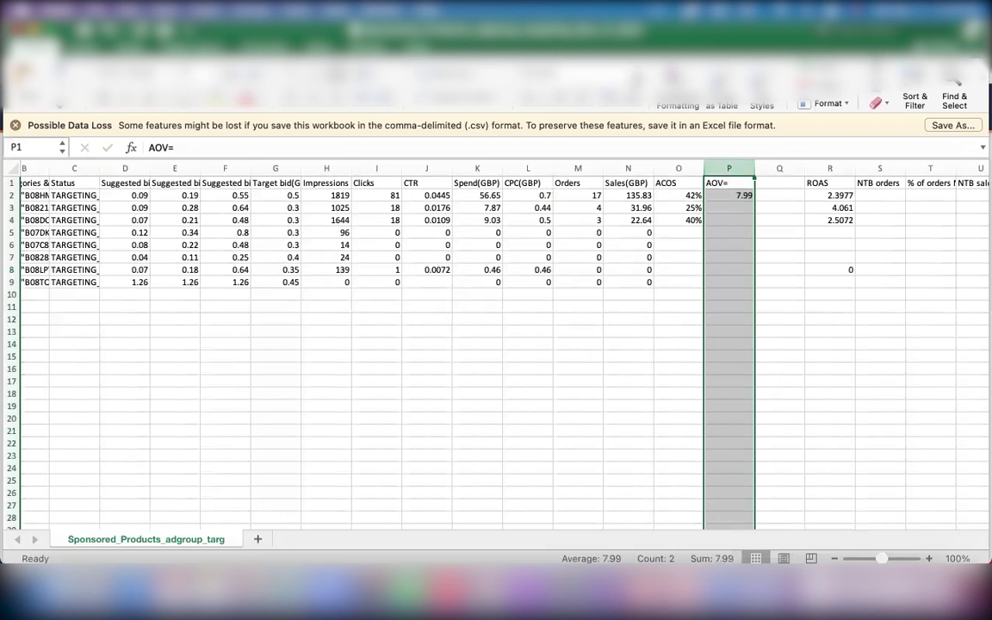
{"action": "left_click", "coordinate": [549, 69]}
{"action": "left_click", "coordinate": [592, 127]}
Step: Check the AOV formula in P2 and fill it down through row 9
{"action": "left_click", "coordinate": [731, 197]}
{"action": "double_click", "coordinate": [748, 195]}
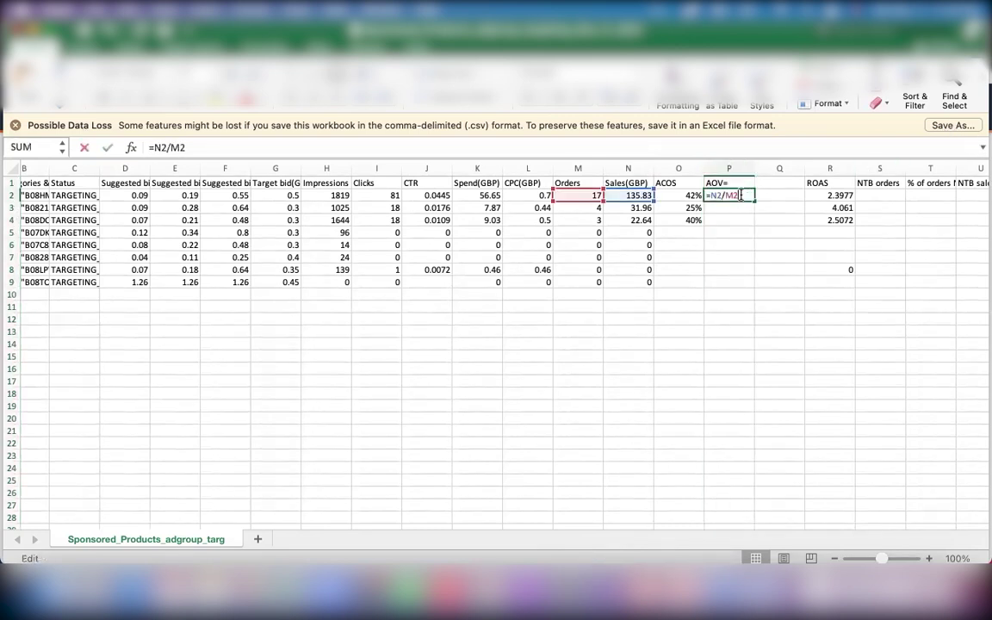
{"action": "key", "text": "Return"}
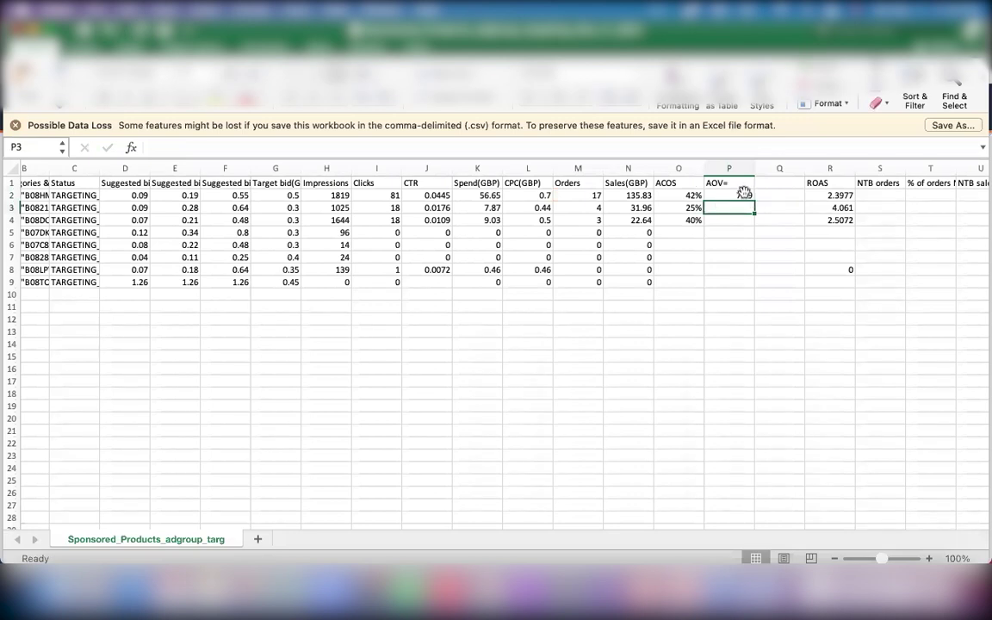
{"action": "left_click", "coordinate": [743, 196]}
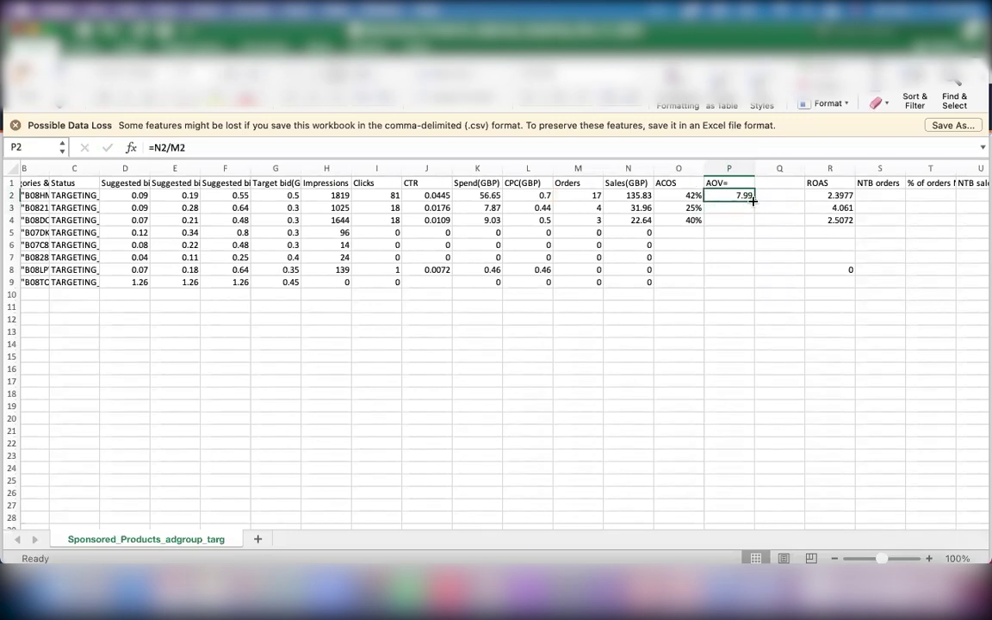
{"action": "left_click_drag", "start_coordinate": [752, 200], "coordinate": [753, 285]}
{"action": "left_click", "coordinate": [739, 235]}
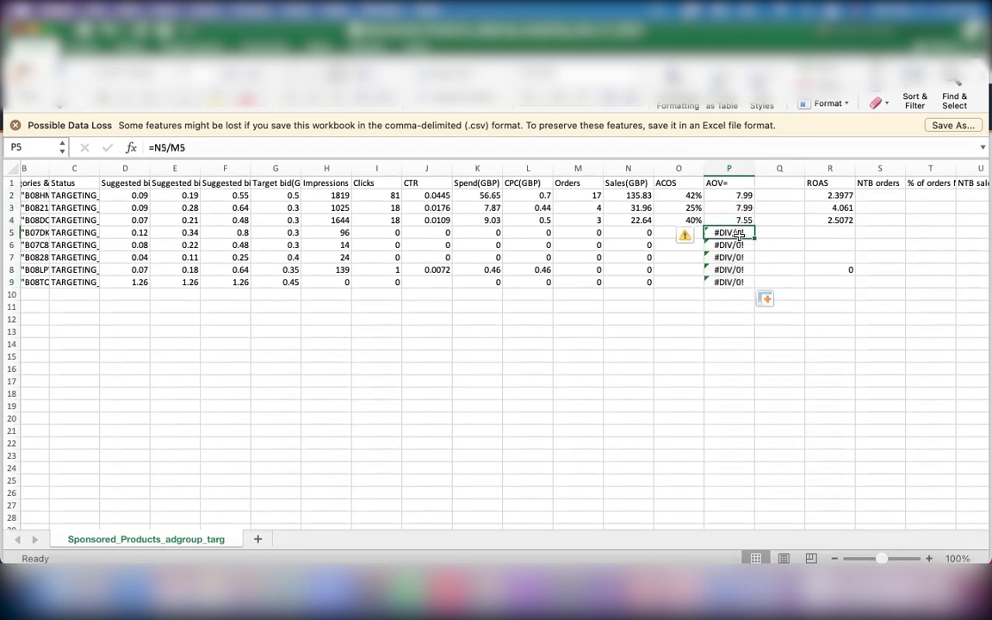
Step: Shorten the column P header to "AOV" and enter "Max CPC" as the header in Q1
{"action": "left_click", "coordinate": [742, 183]}
{"action": "double_click", "coordinate": [742, 182]}
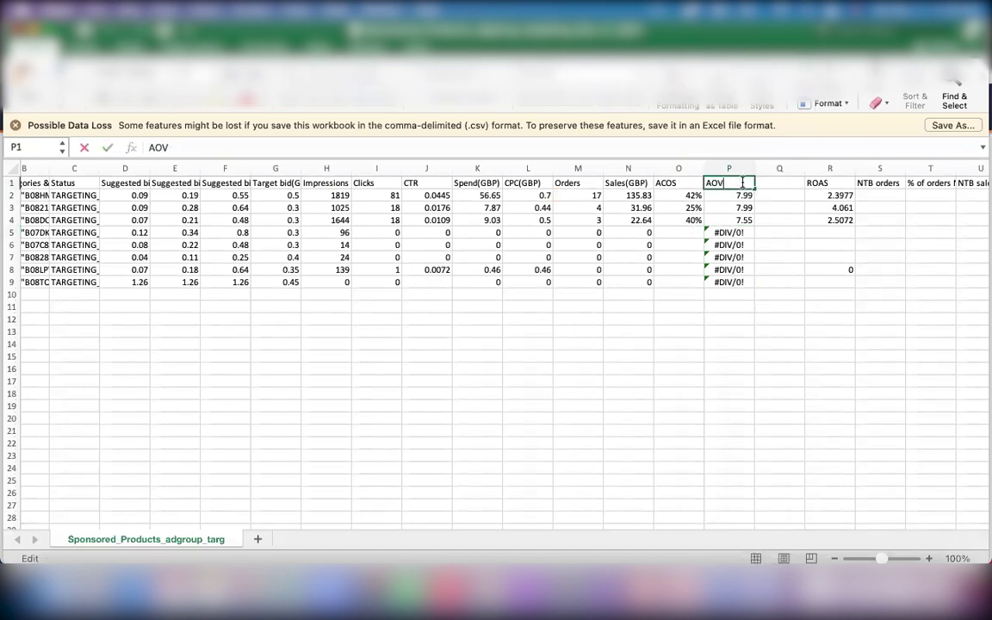
{"action": "left_click", "coordinate": [767, 182]}
{"action": "type", "text": "="}
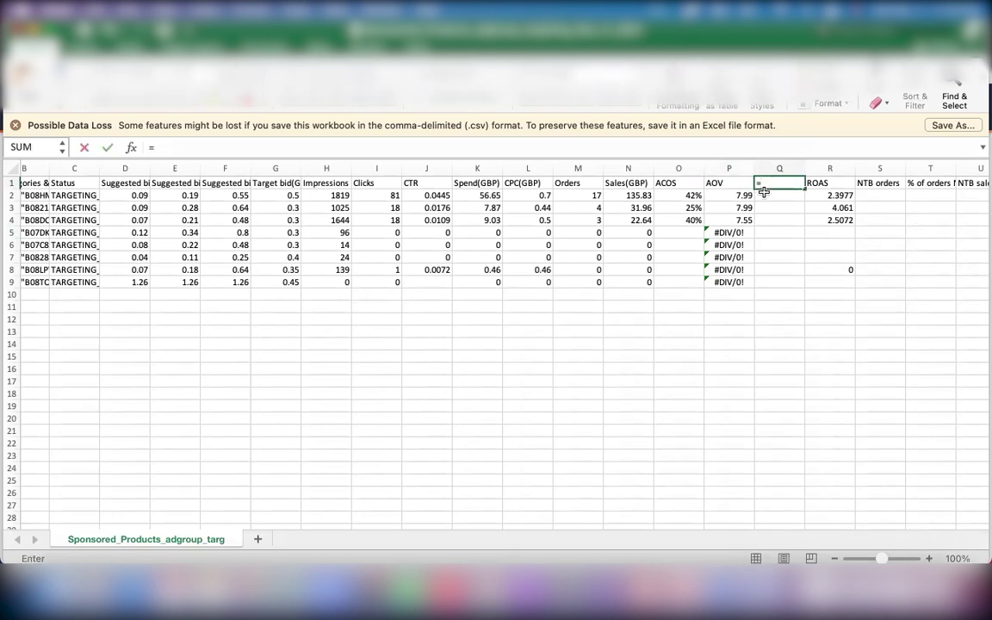
{"action": "key", "text": "BackSpace"}
{"action": "type", "text": "Max CPC"}
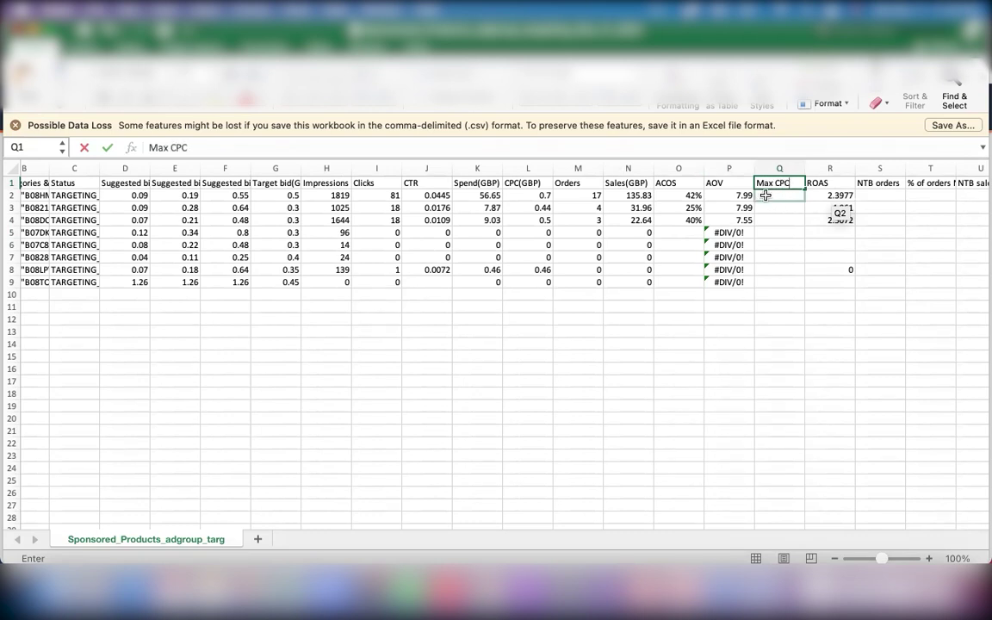
{"action": "key", "text": "Return"}
Step: Enter the formula =P2*0.25 in the first Max CPC cell, Q2
{"action": "type", "text": "="}
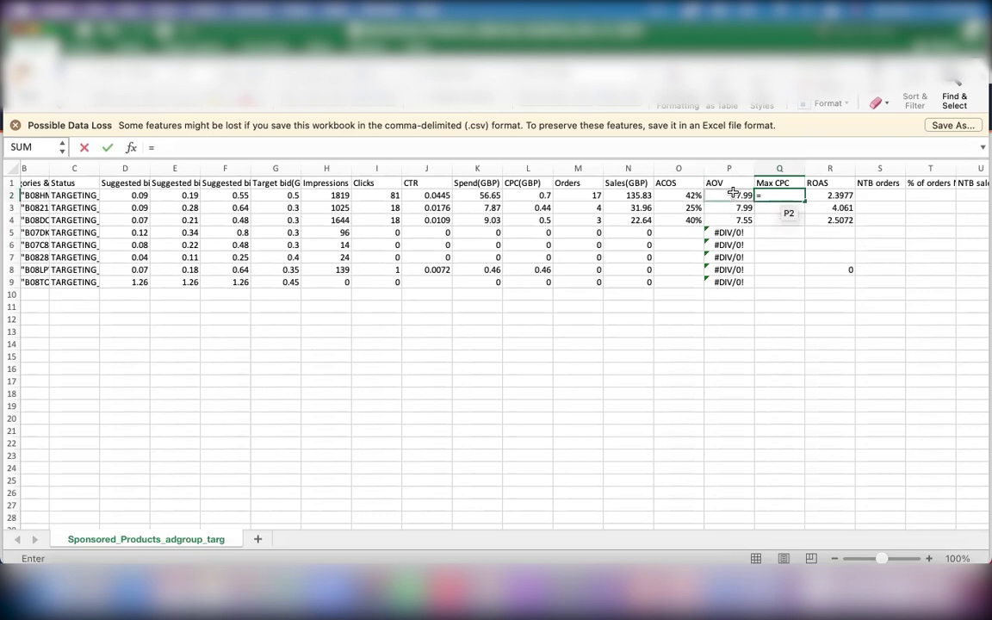
{"action": "left_click", "coordinate": [731, 195]}
{"action": "type", "text": "*"}
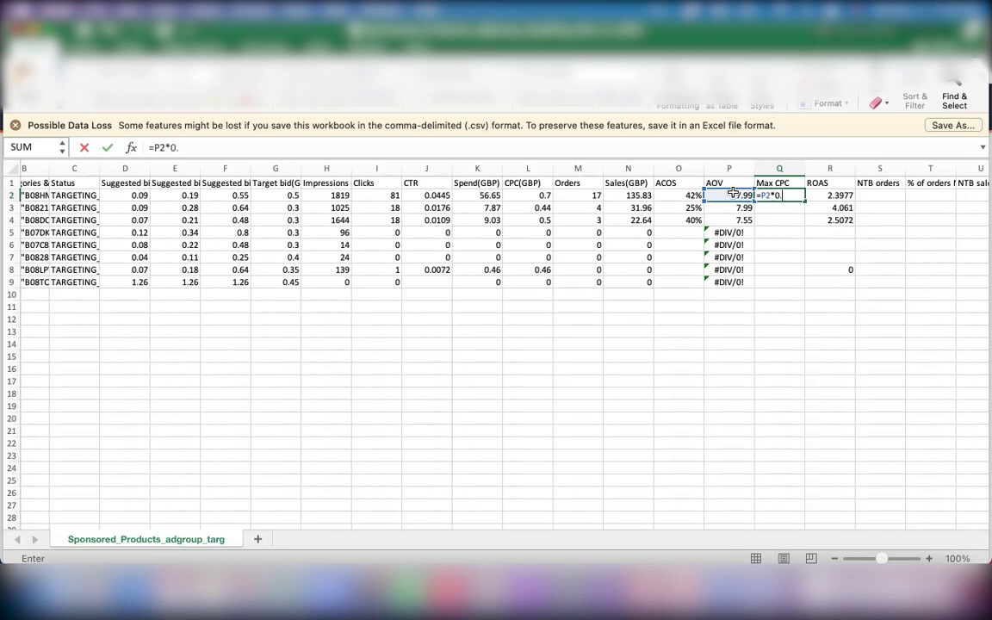
{"action": "type", "text": "0.25"}
{"action": "key", "text": "Return"}
Step: Insert a blank column between ACOS and AOV and head it "CVR"
{"action": "left_click", "coordinate": [721, 169]}
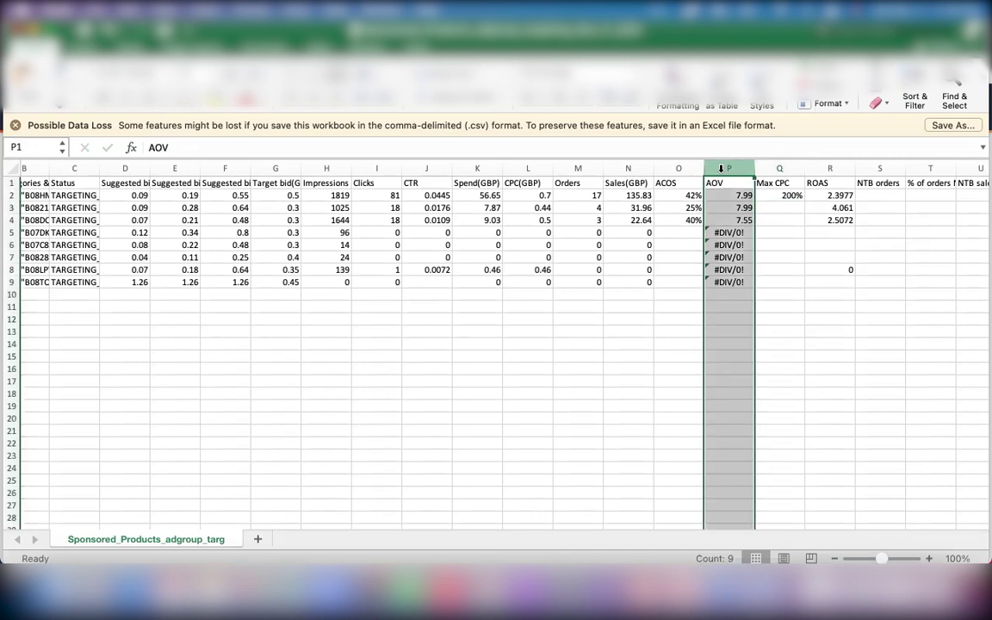
{"action": "right_click", "coordinate": [721, 168]}
{"action": "left_click", "coordinate": [716, 190]}
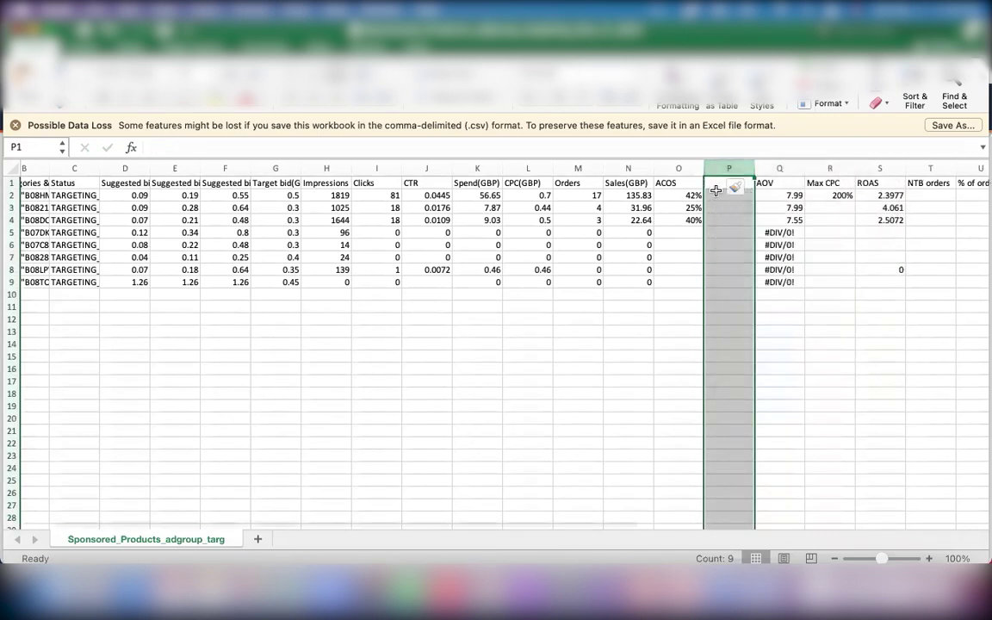
{"action": "left_click", "coordinate": [715, 182]}
{"action": "type", "text": "CVR"}
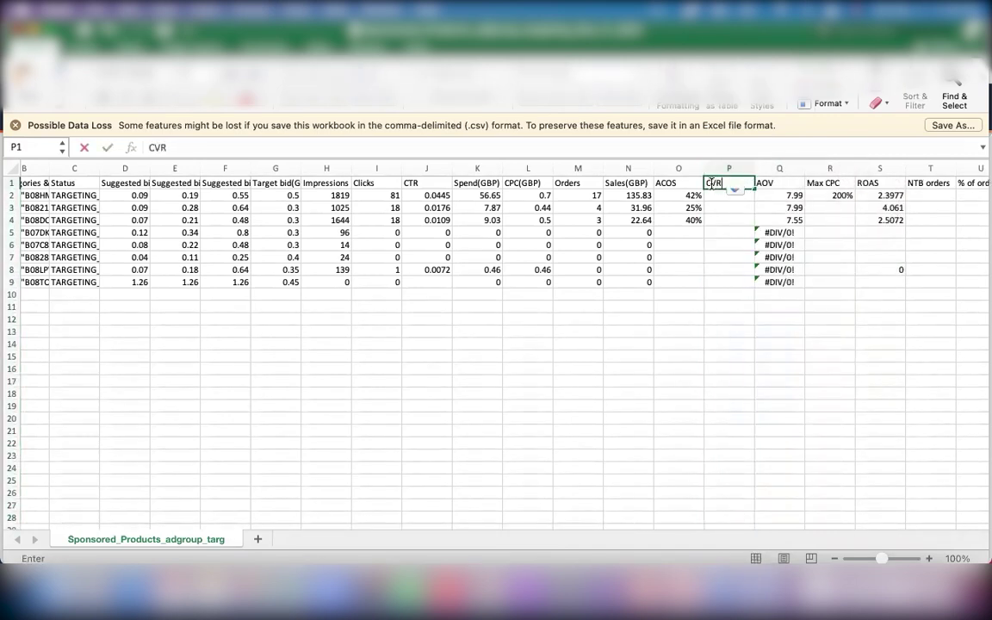
Step: Calculate CVR as orders divided by clicks with =M2/I2 in P2 and fill the formula down through row 9
{"action": "left_click", "coordinate": [710, 195]}
{"action": "type", "text": "="}
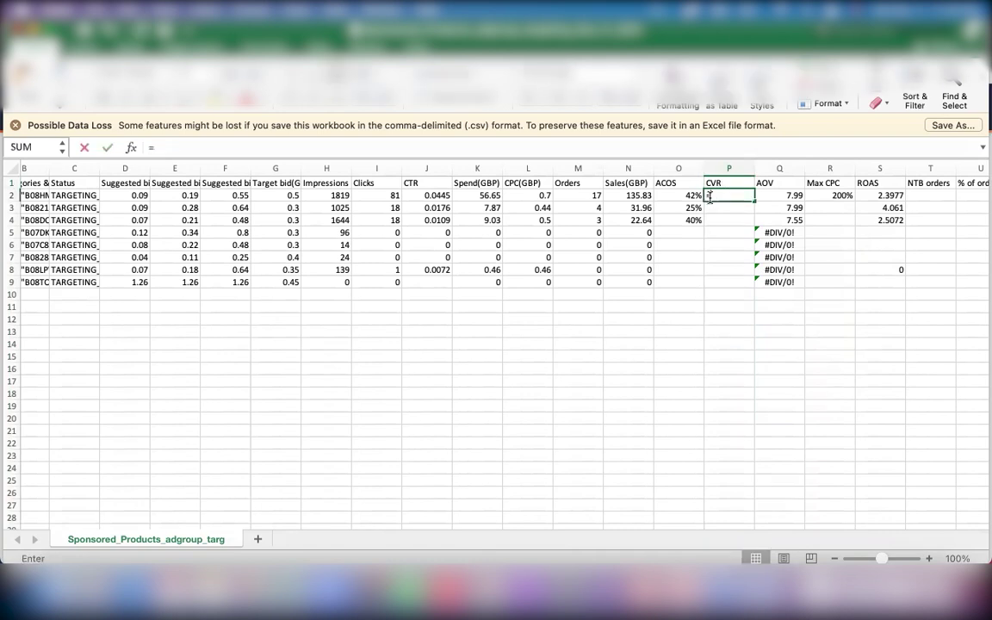
{"action": "left_click", "coordinate": [576, 196]}
{"action": "type", "text": "/"}
{"action": "left_click", "coordinate": [376, 196]}
{"action": "key", "text": "Return"}
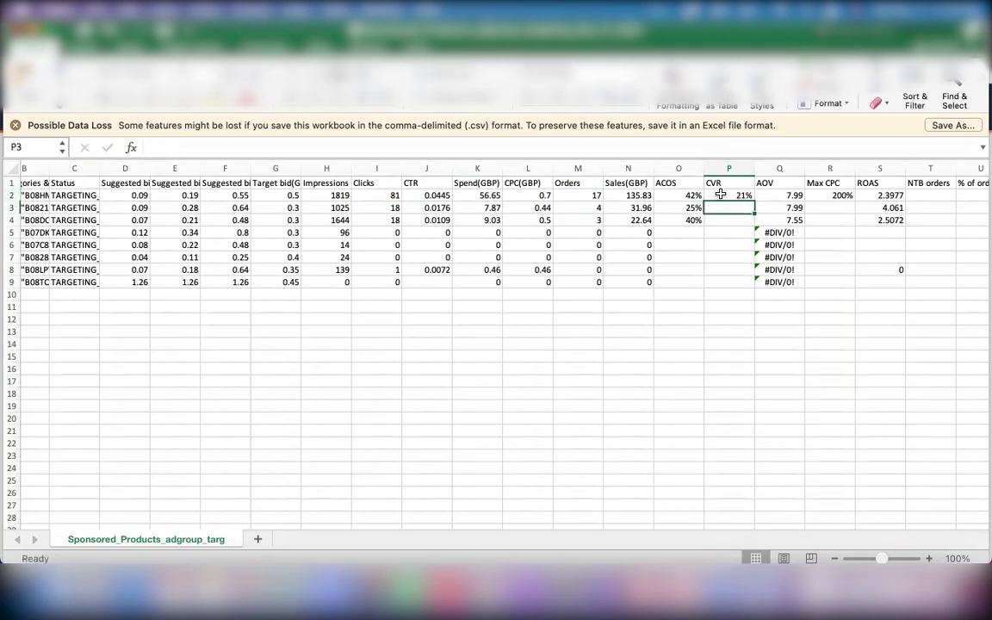
{"action": "left_click", "coordinate": [721, 196]}
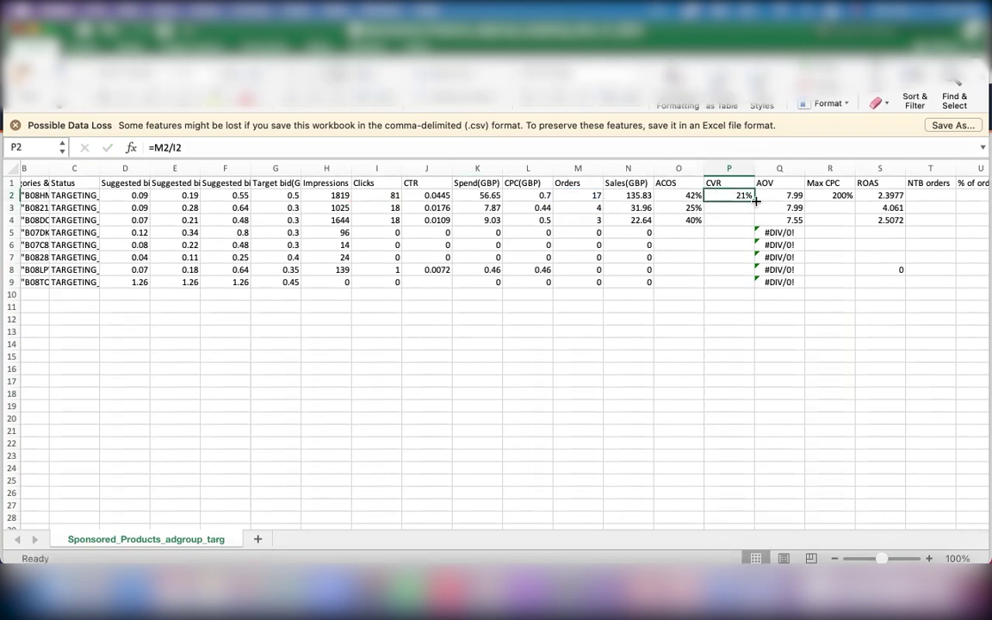
{"action": "double_click", "coordinate": [755, 201]}
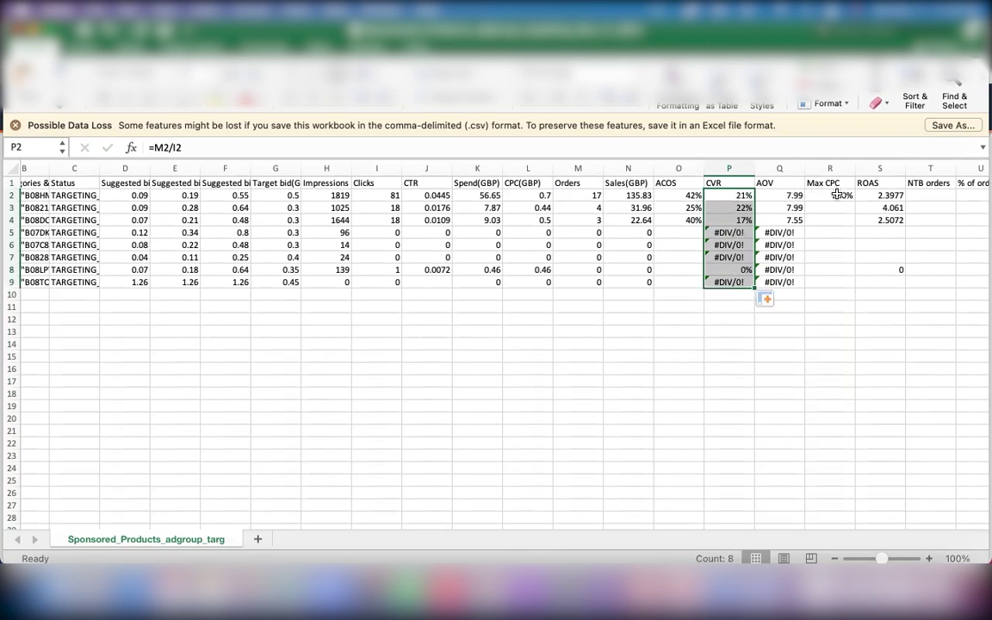
Step: Calculate Max CPC with =Q2*0.25*P2 in R2 and fill the formula down through row 9
{"action": "left_click", "coordinate": [836, 196]}
{"action": "type", "text": "=Q2*0.25"}
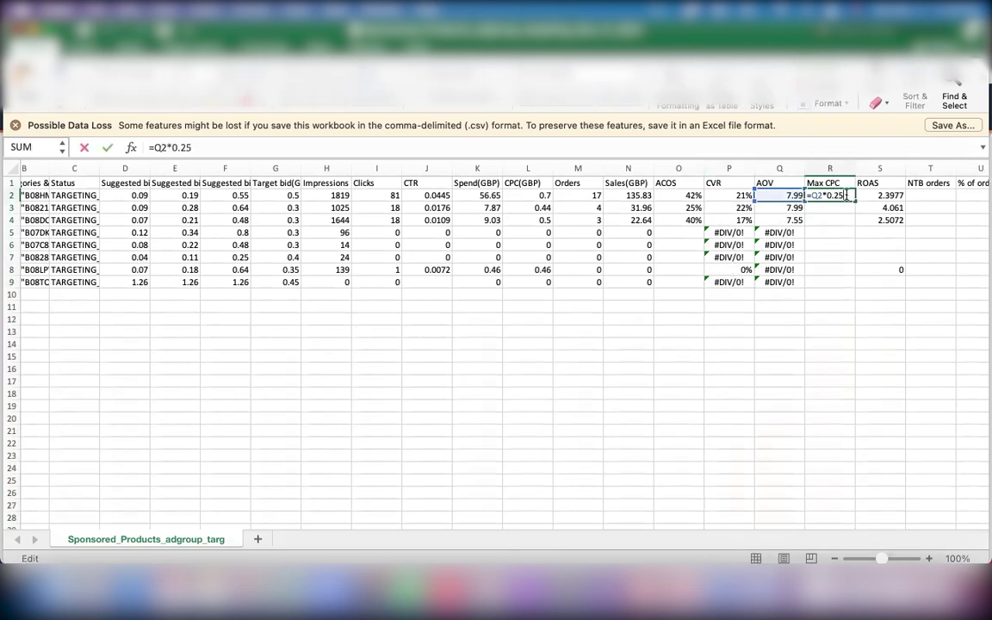
{"action": "type", "text": "*"}
{"action": "left_click", "coordinate": [729, 194]}
{"action": "key", "text": "Return"}
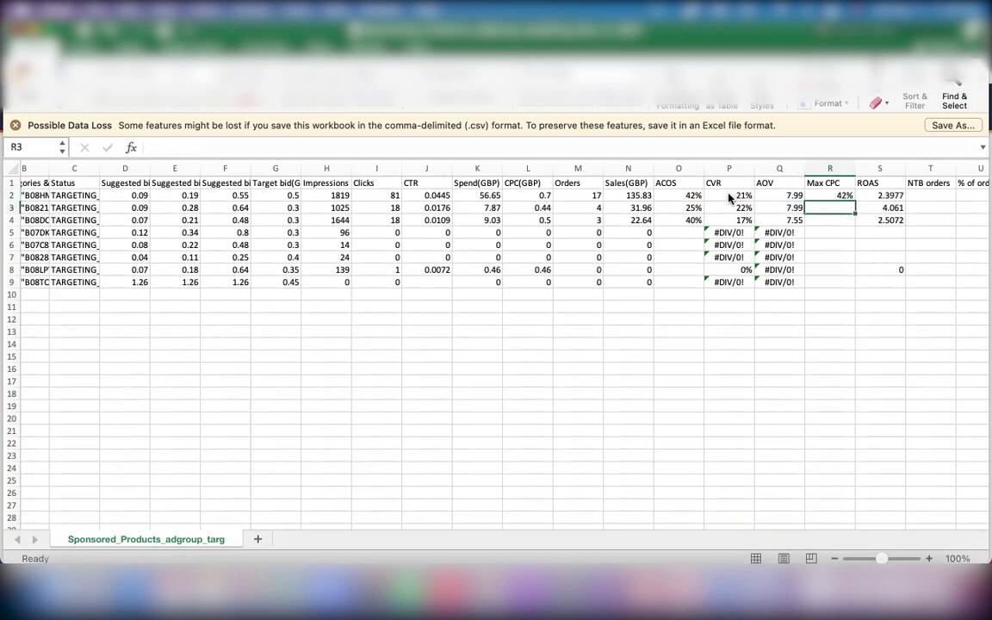
{"action": "left_click", "coordinate": [837, 197]}
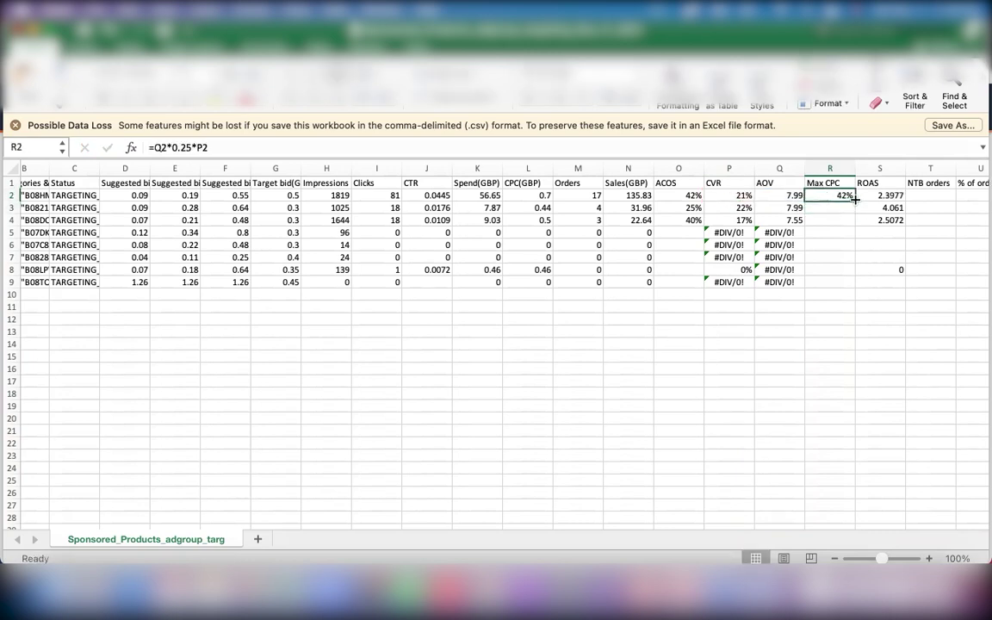
{"action": "double_click", "coordinate": [855, 199]}
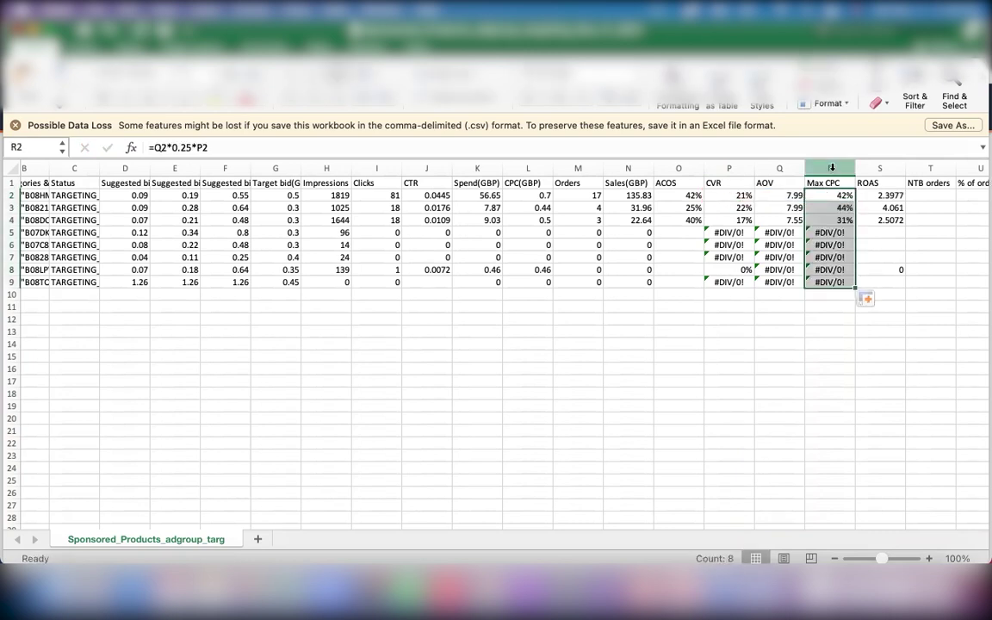
Step: Format the Max CPC column as plain numbers with two decimals instead of percentages
{"action": "left_click", "coordinate": [830, 168]}
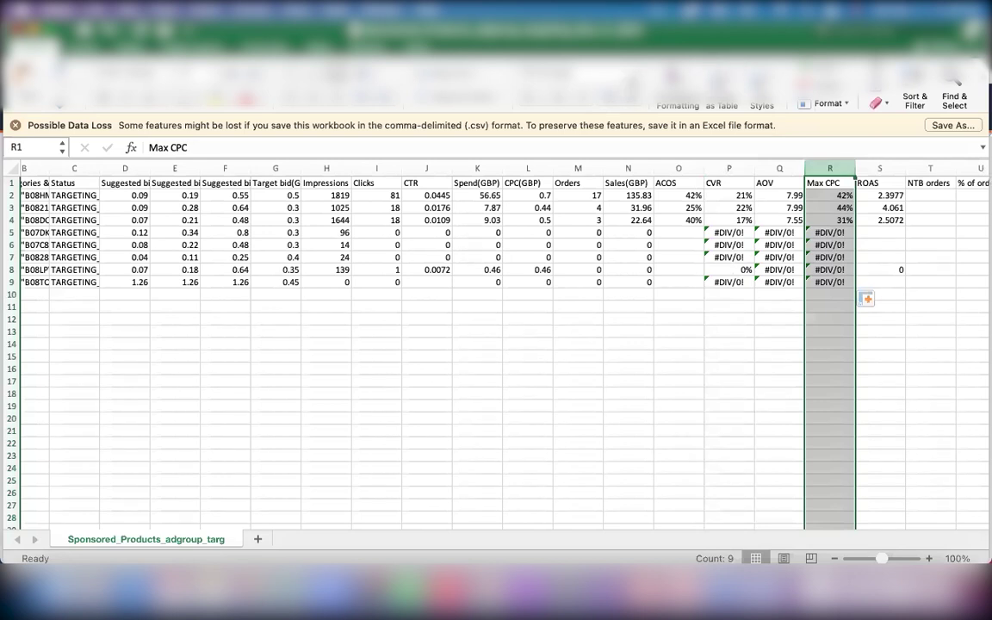
{"action": "left_click", "coordinate": [595, 79]}
{"action": "left_click", "coordinate": [594, 127]}
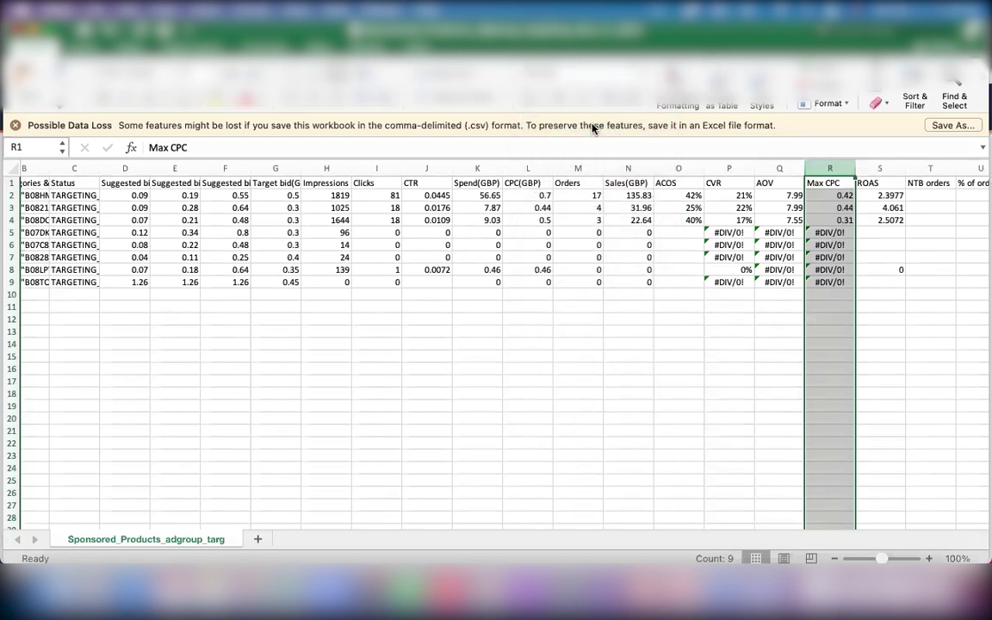
Step: Compare the max CPC definition in the Word notes with the formula in the first Max CPC cell of the Excel sheet
{"action": "left_click", "coordinate": [818, 197]}
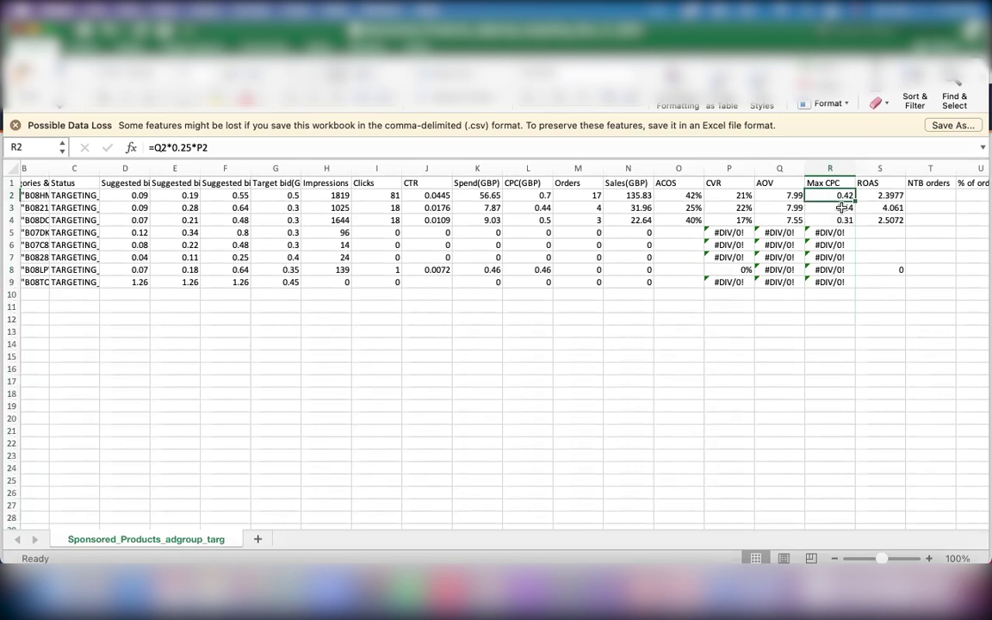
{"action": "key", "text": "ctrl+Up"}
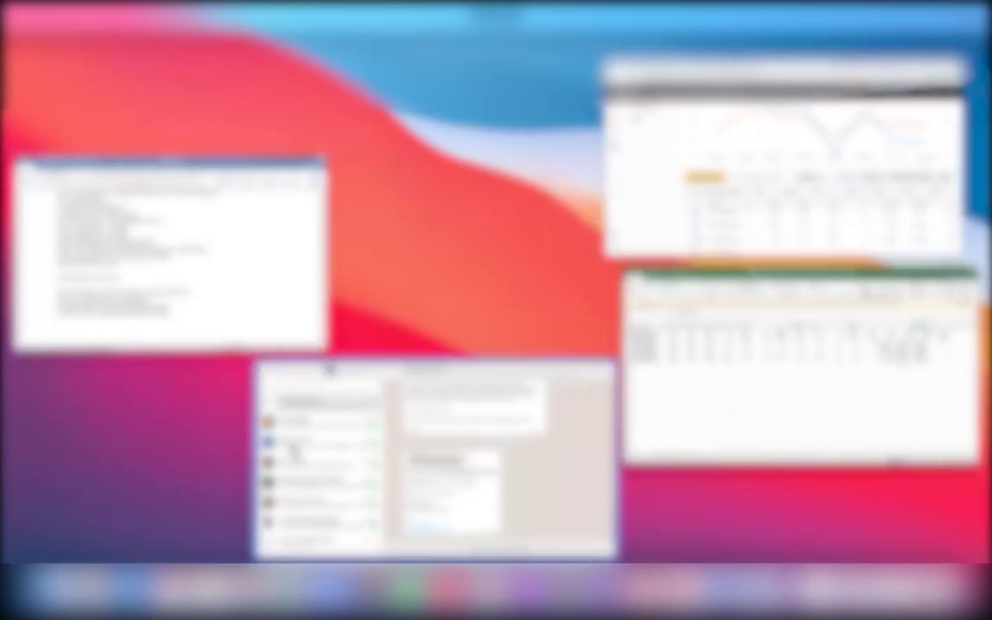
{"action": "left_click", "coordinate": [182, 283]}
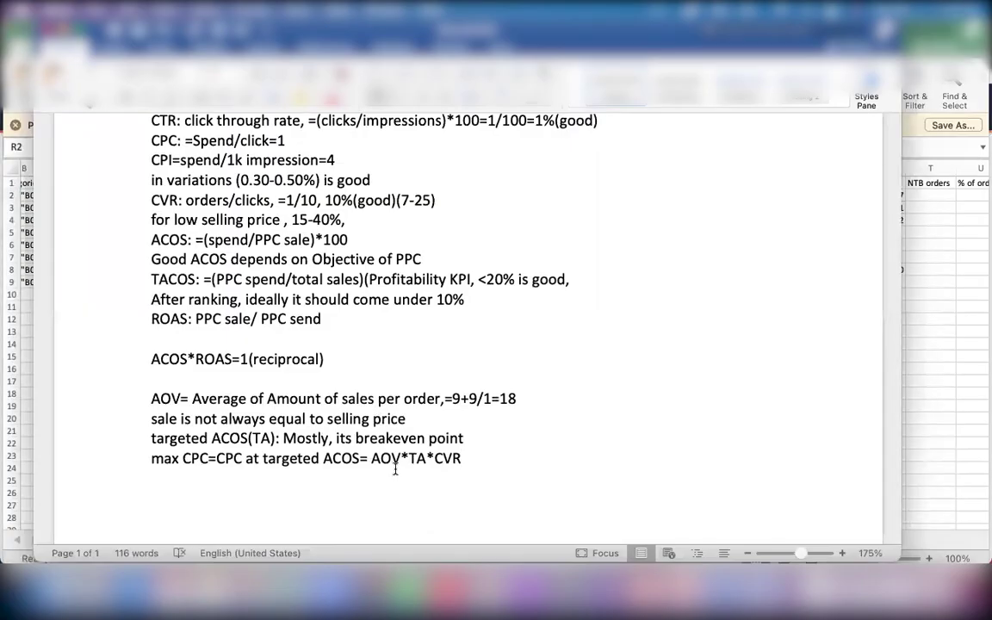
{"action": "key", "text": "ctrl+Up"}
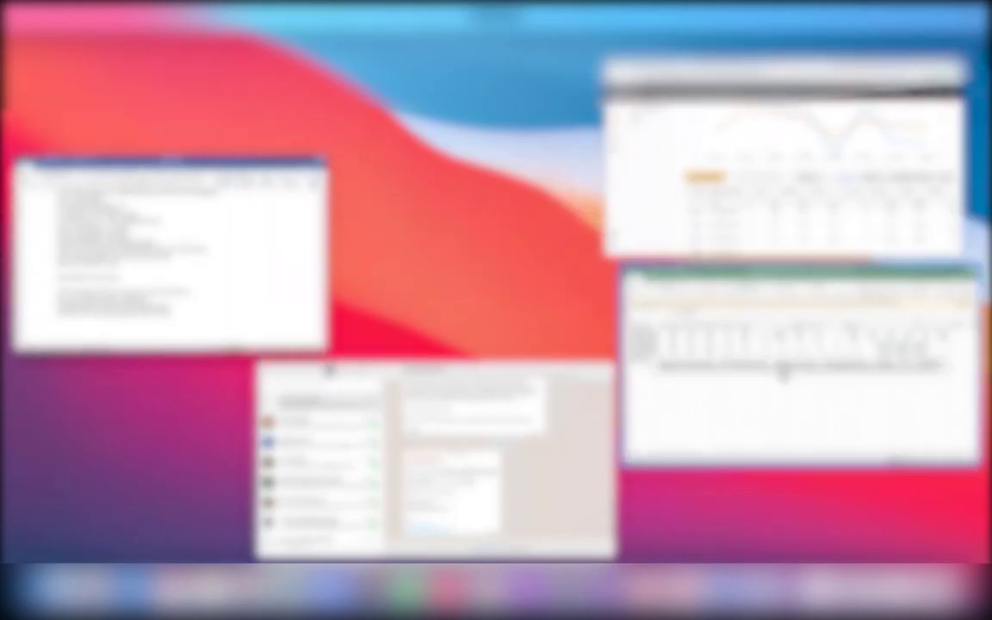
{"action": "left_click", "coordinate": [780, 374]}
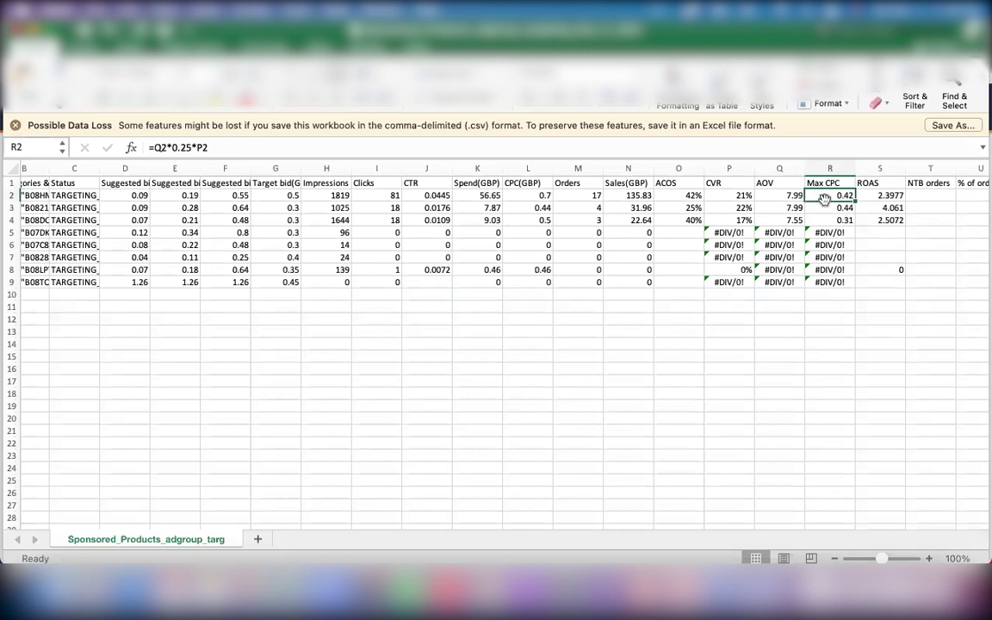
{"action": "double_click", "coordinate": [824, 197]}
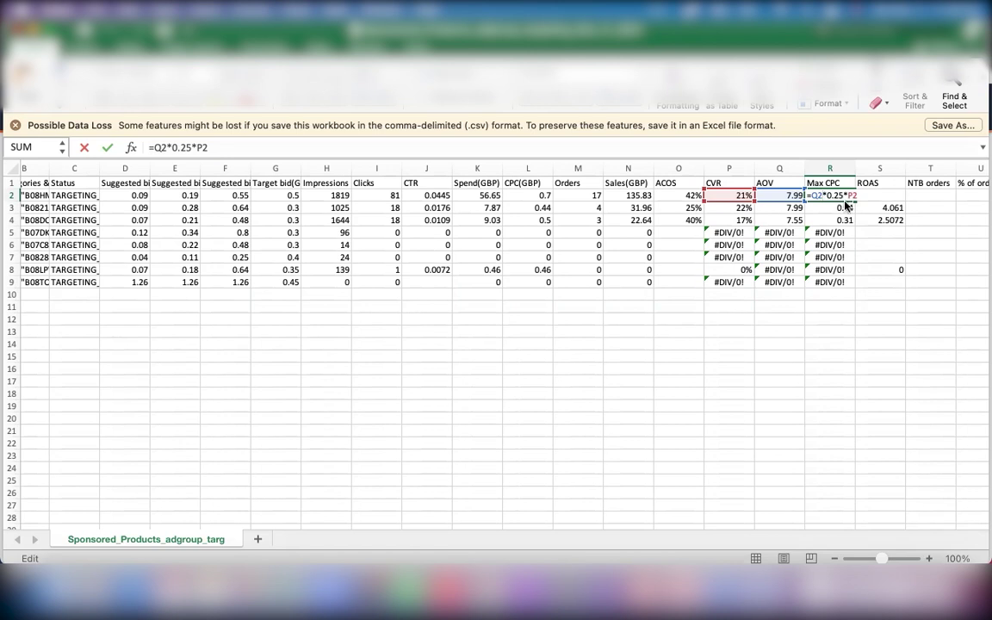
{"action": "key", "text": "Return"}
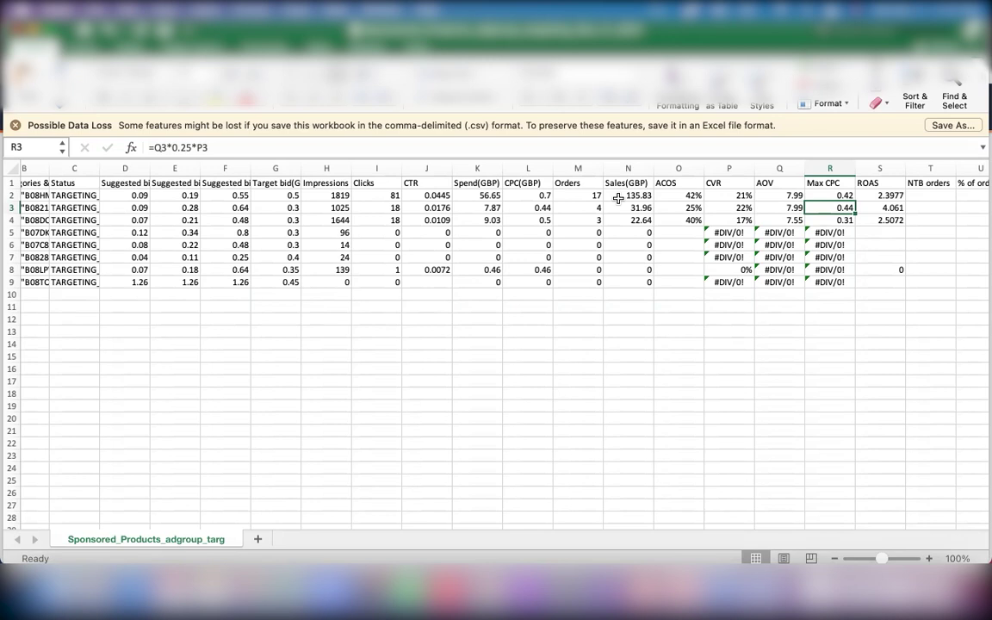
Step: Switch to the Word notes and review the PPC KPI definitions, placing the cursor at the end of the ACOS formula
{"action": "key", "text": "ctrl+Up"}
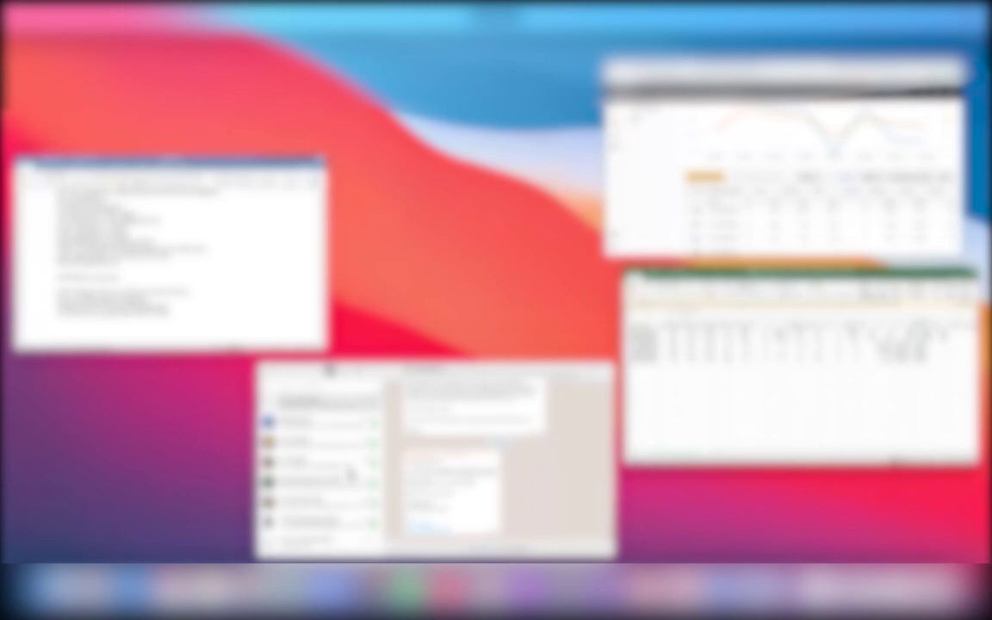
{"action": "left_click", "coordinate": [262, 308]}
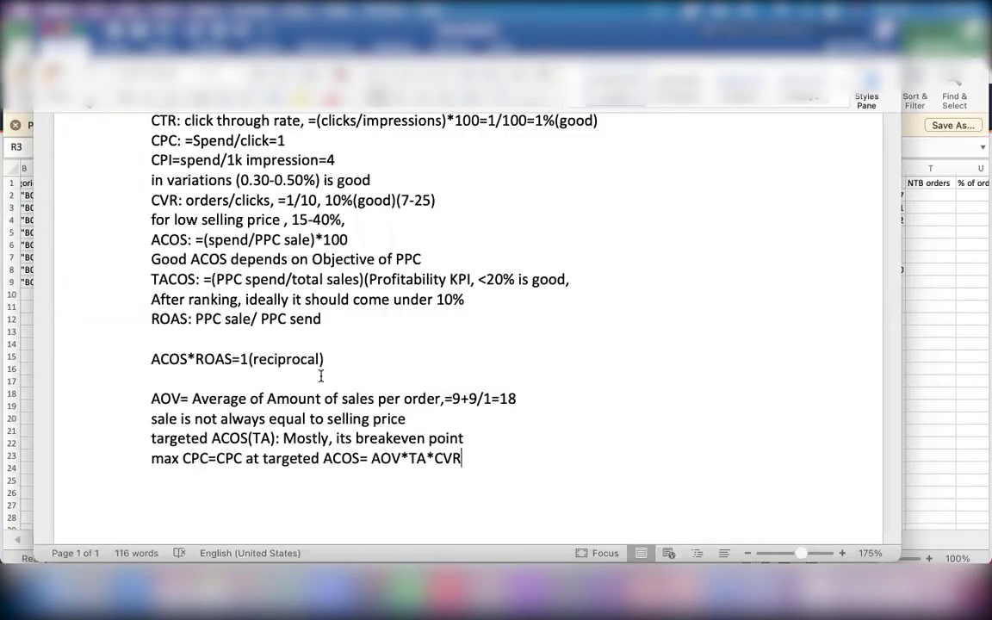
{"action": "scroll", "coordinate": [321, 377], "scroll_direction": "up", "scroll_amount": 5}
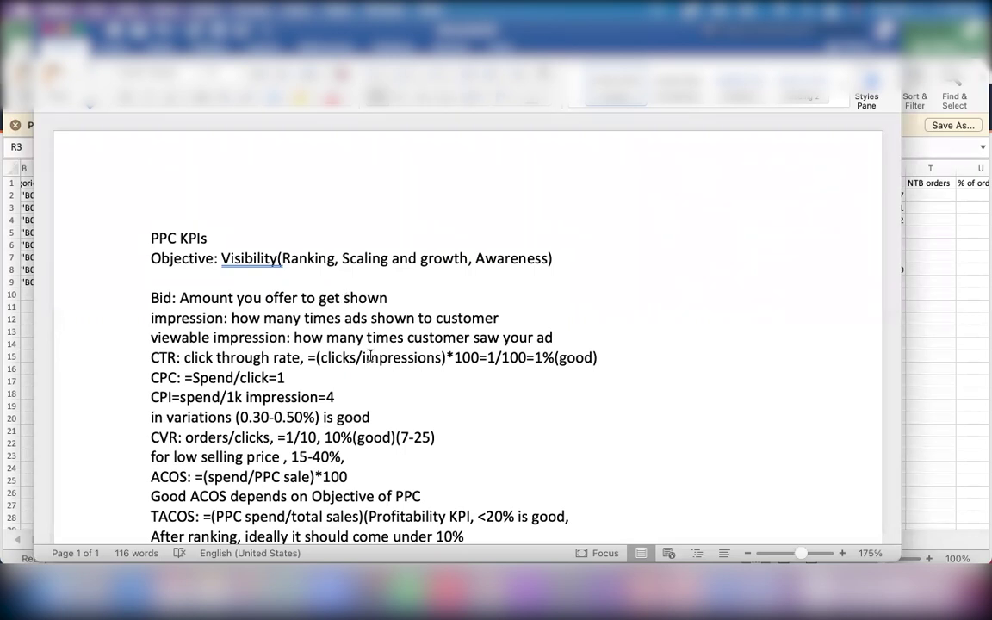
{"action": "scroll", "coordinate": [370, 355], "scroll_direction": "down", "scroll_amount": 6}
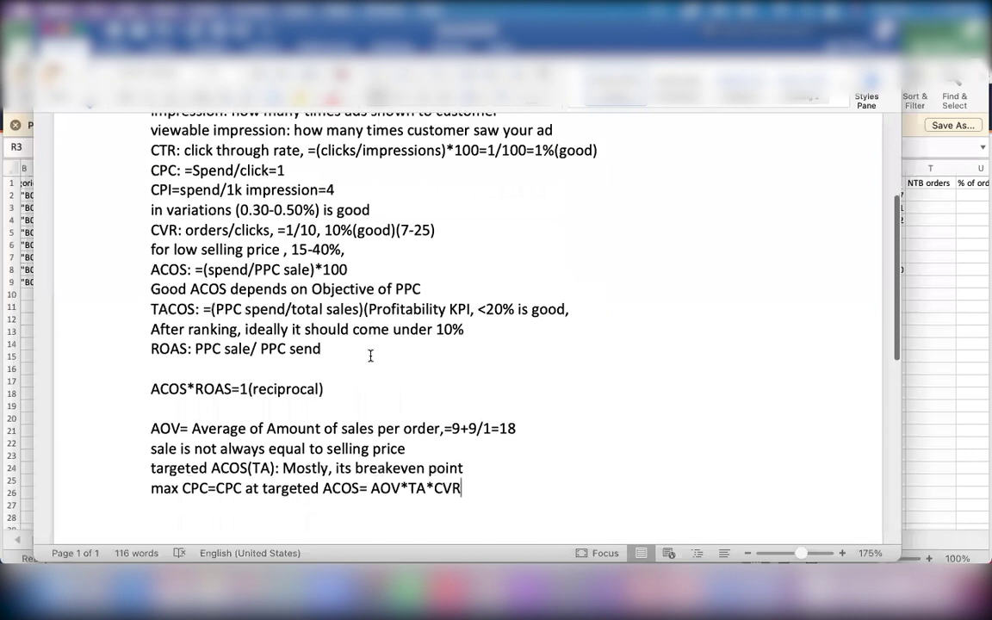
{"action": "scroll", "coordinate": [371, 355], "scroll_direction": "up", "scroll_amount": 4}
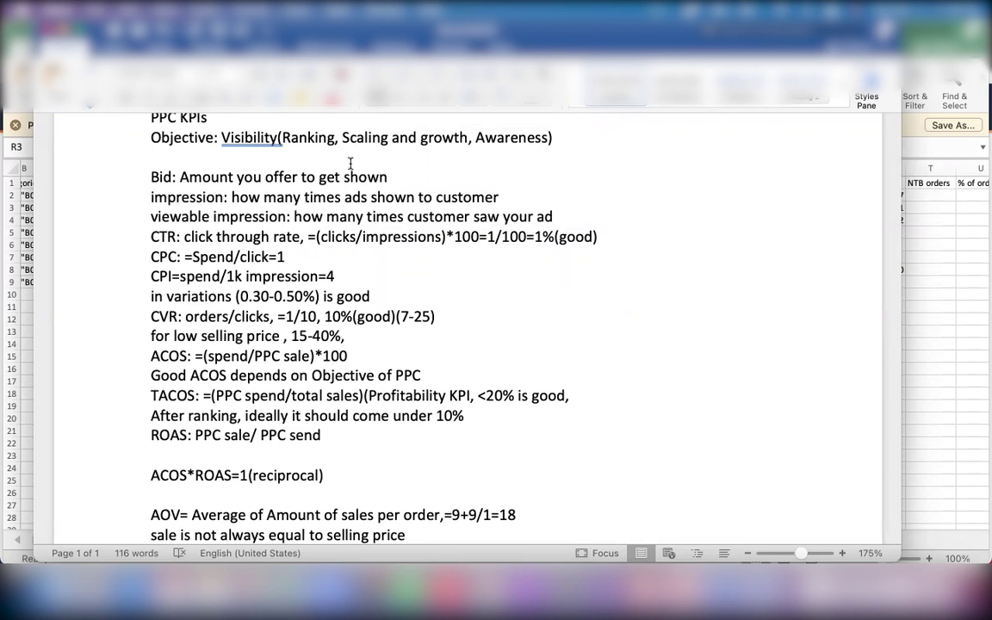
{"action": "left_click", "coordinate": [348, 356]}
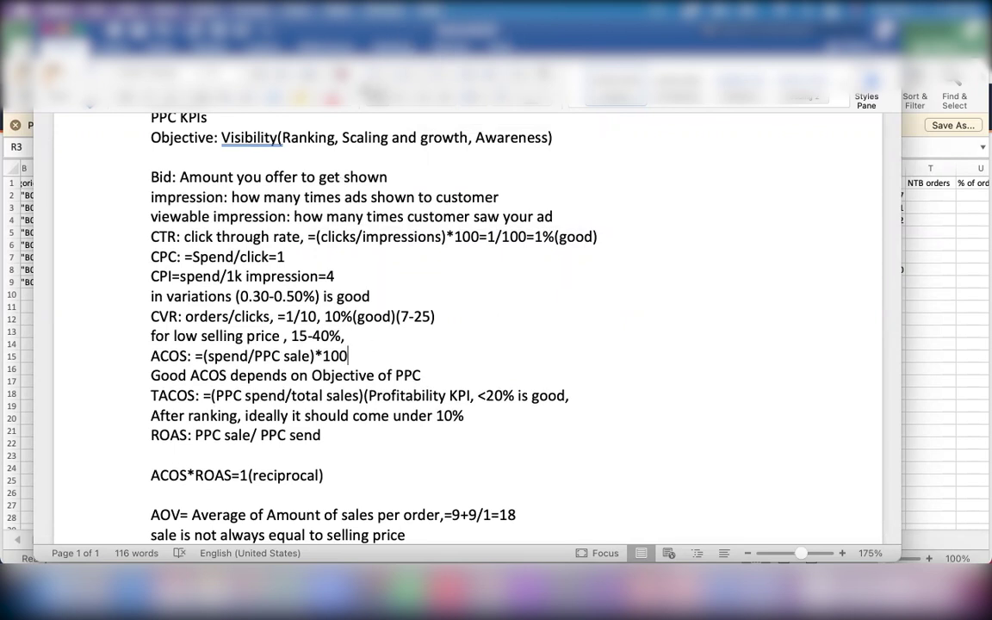